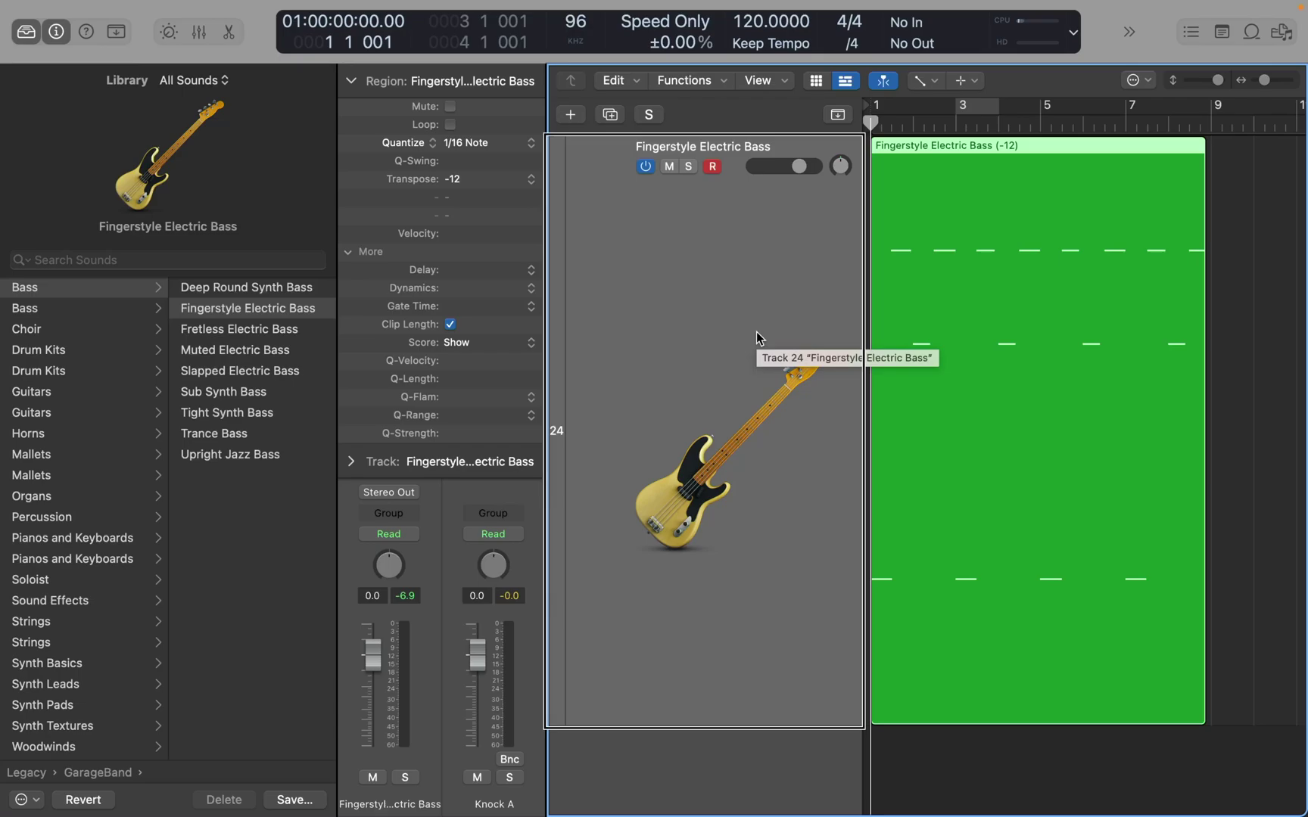
Step: Add a new software instrument track below the Fingerstyle Electric Bass track and select it
{"action": "key", "text": "alt+super+s"}
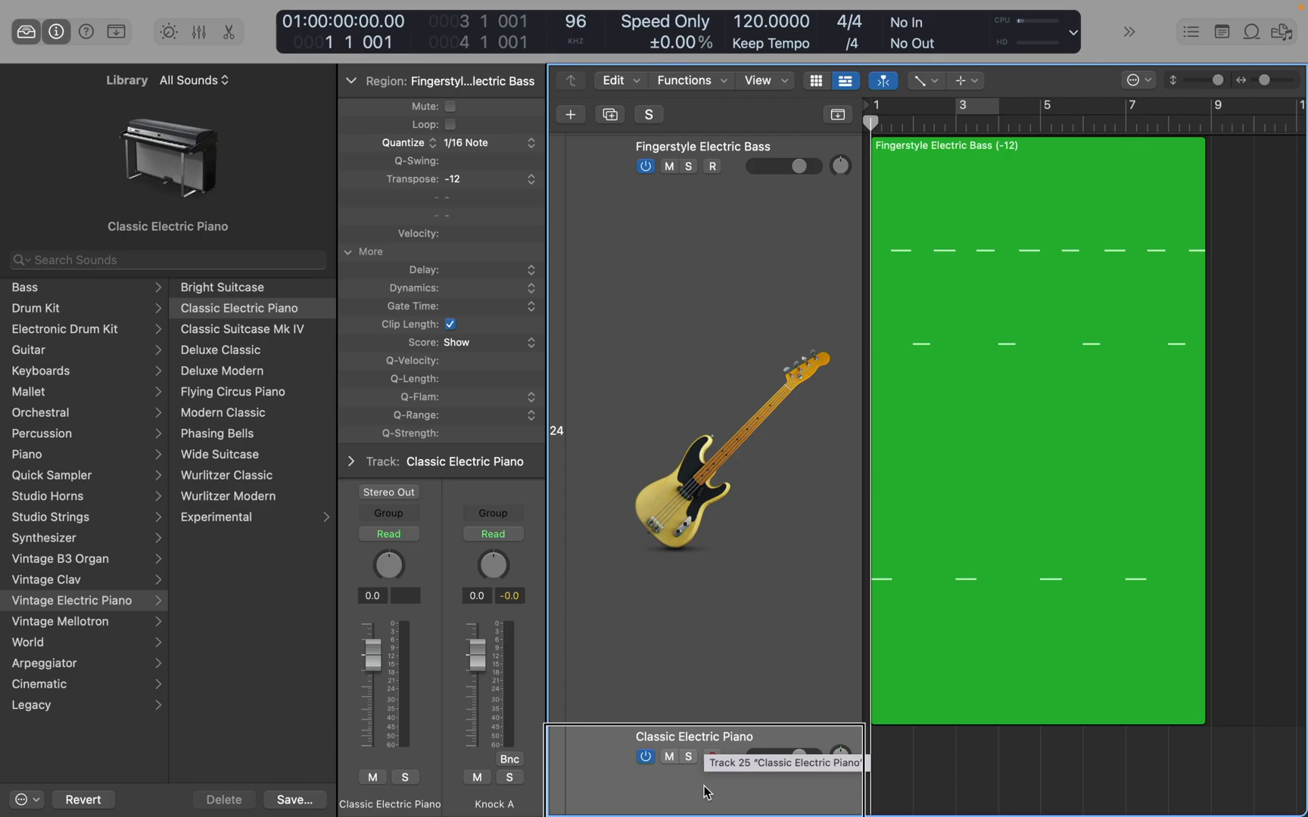
{"action": "key", "text": "Tab"}
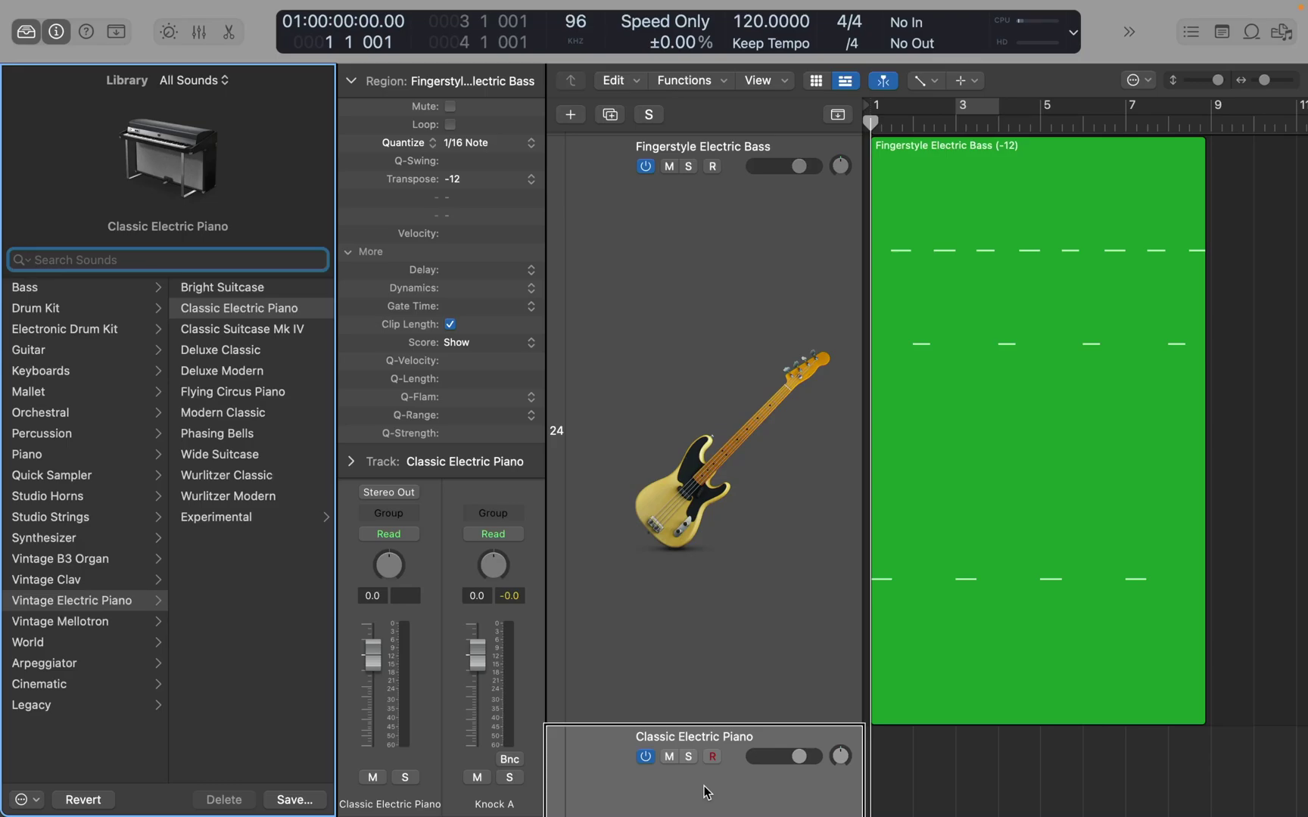
{"action": "left_click", "coordinate": [758, 333]}
{"action": "left_click", "coordinate": [705, 791]}
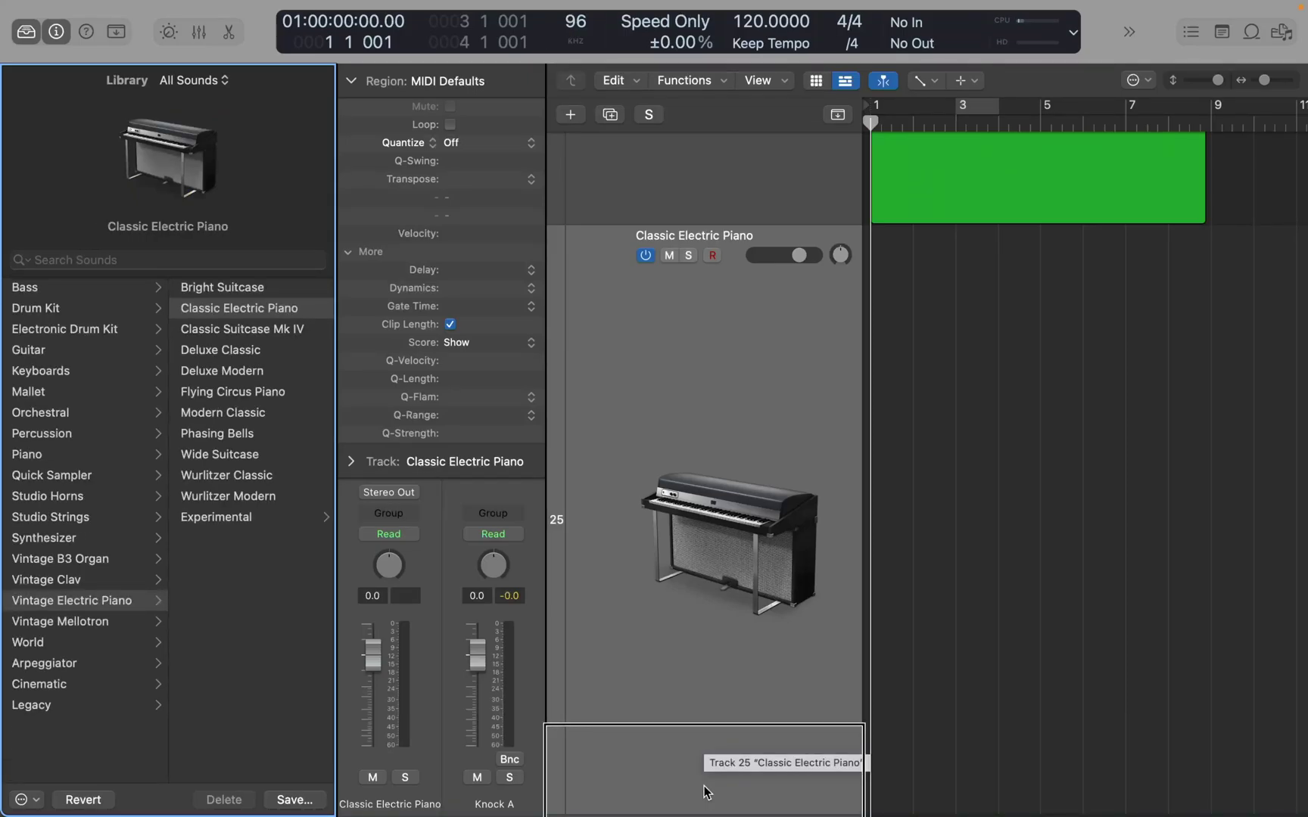
Step: Search the sound library for "Yama" and load the Yamaha Piano Studio patch on the new track
{"action": "type", "text": "Y"}
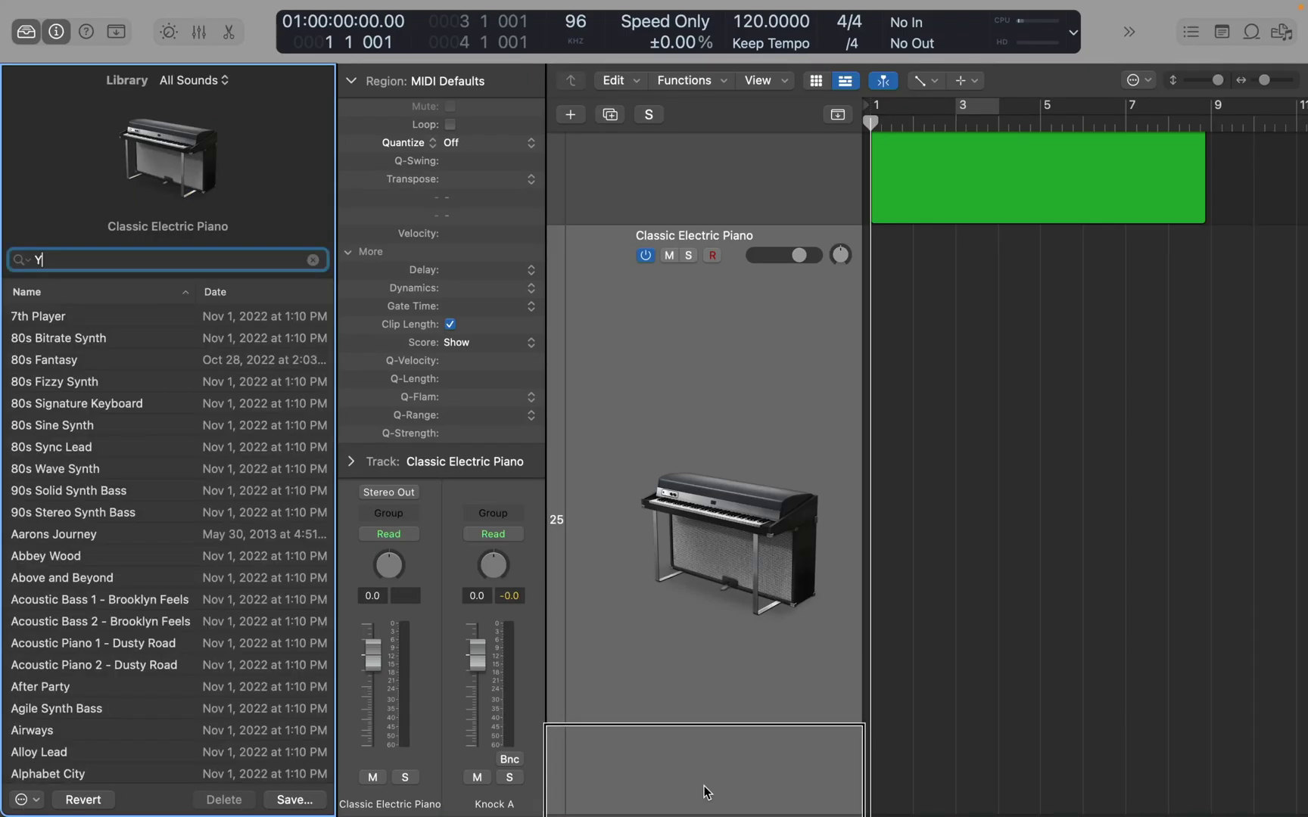
{"action": "type", "text": "ama"}
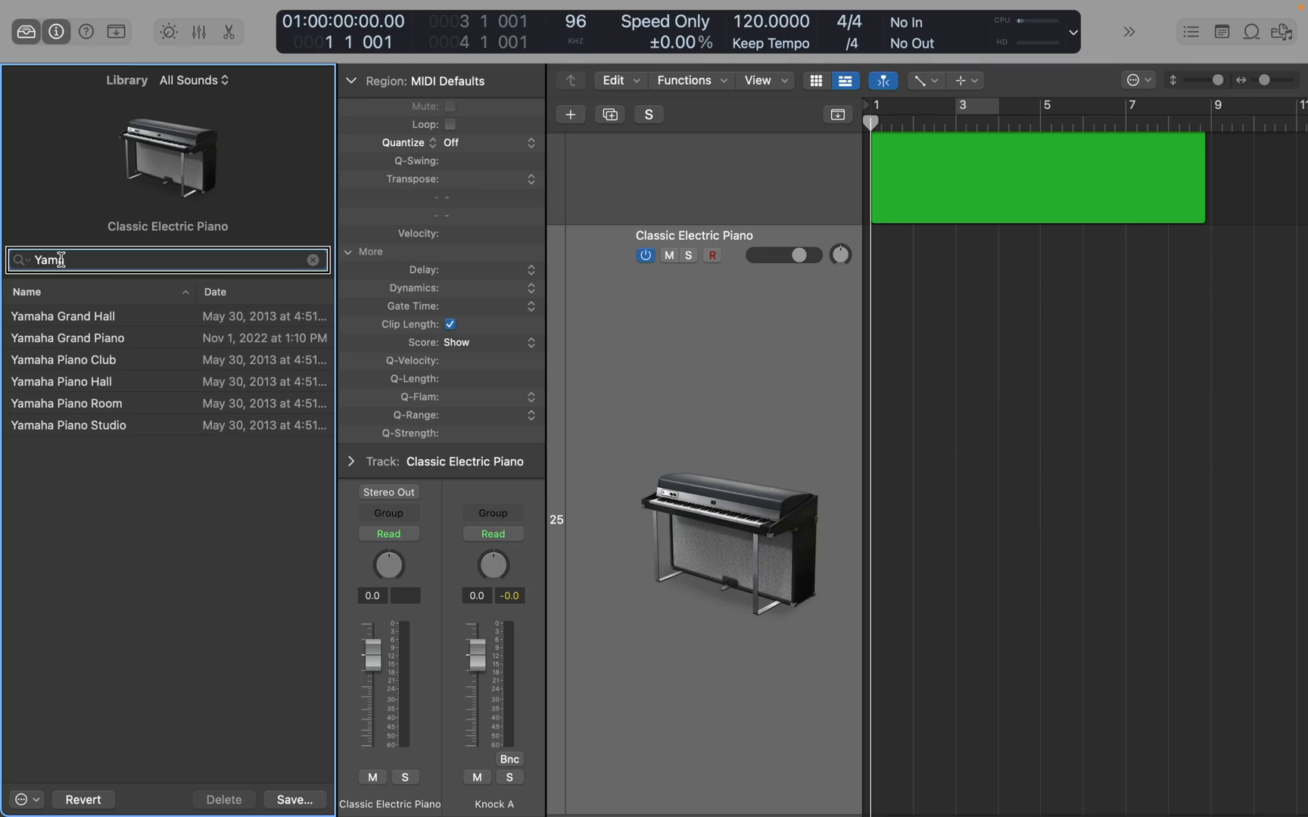
{"action": "left_click", "coordinate": [168, 614]}
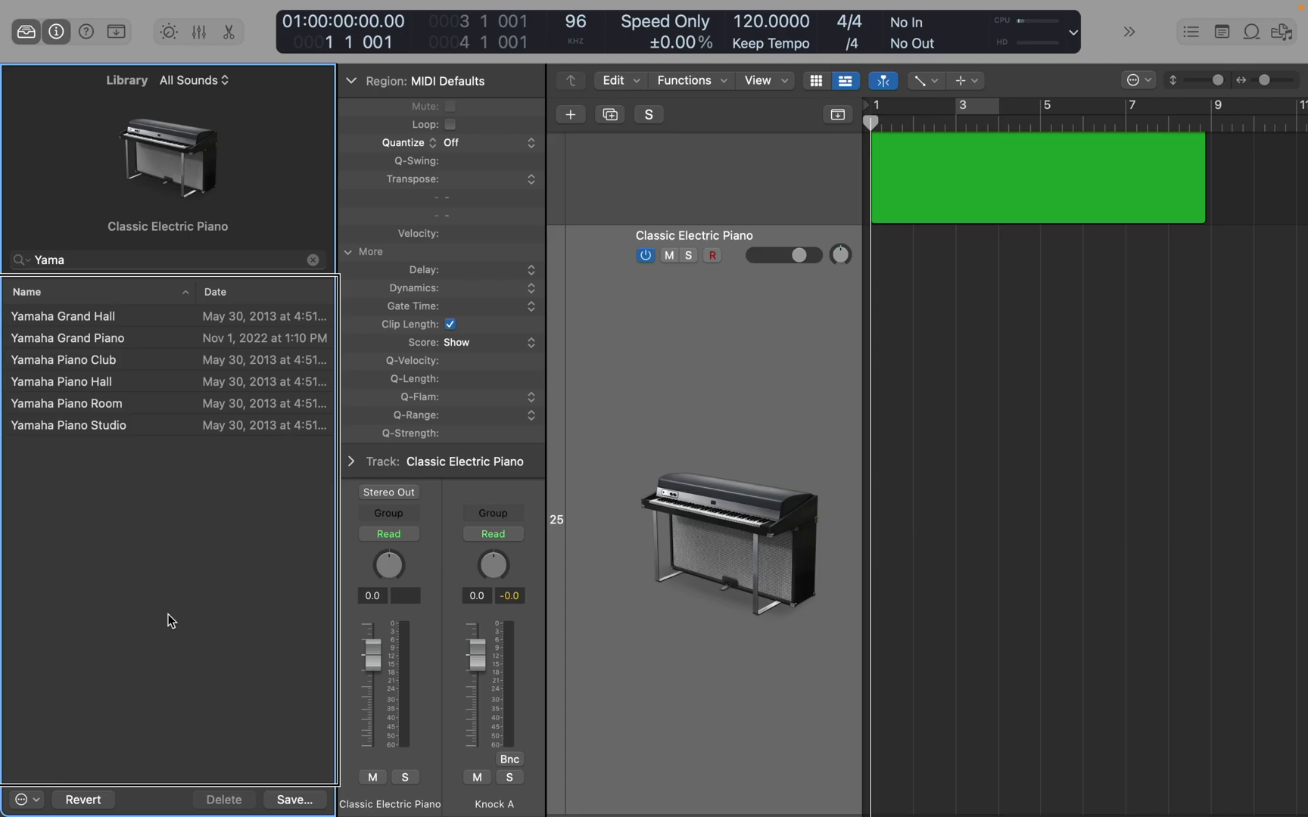
{"action": "left_click", "coordinate": [133, 317]}
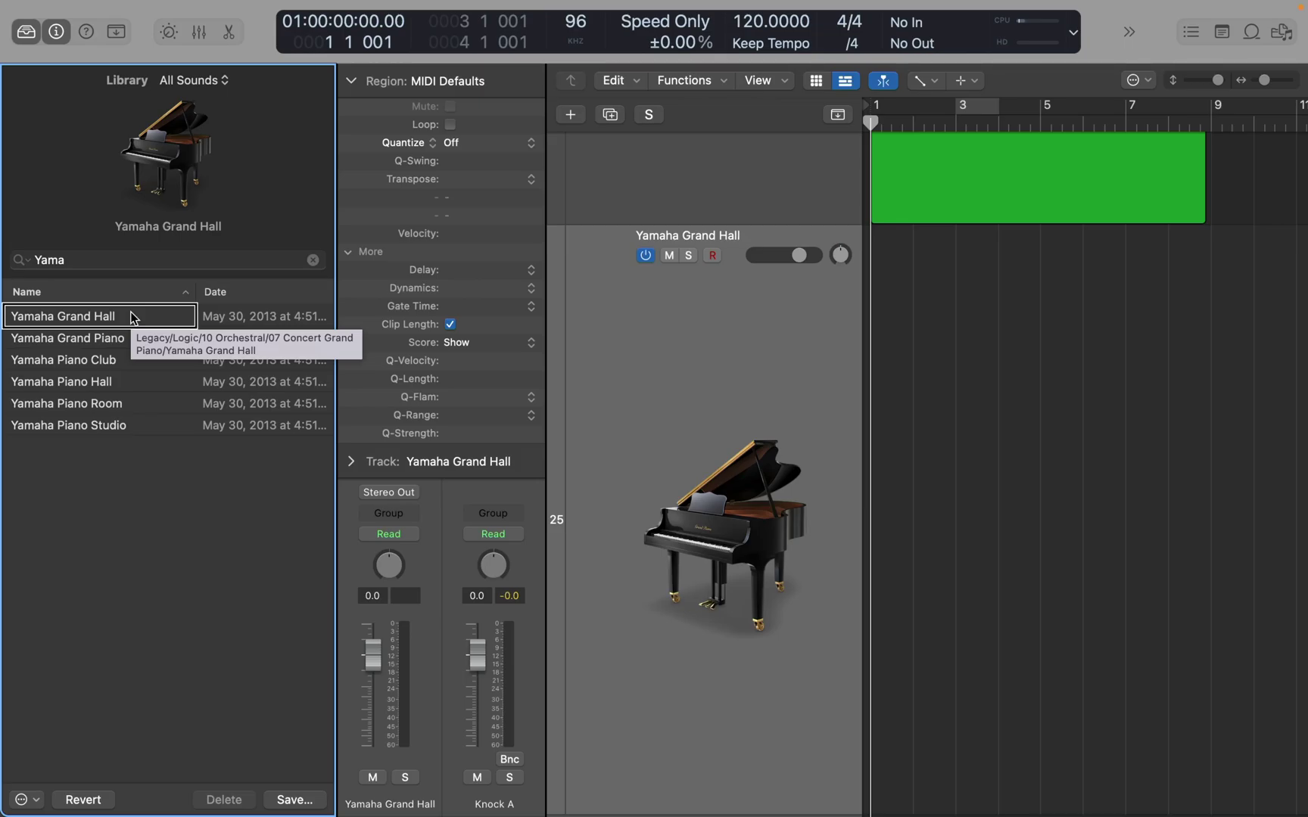
{"action": "left_click", "coordinate": [134, 338]}
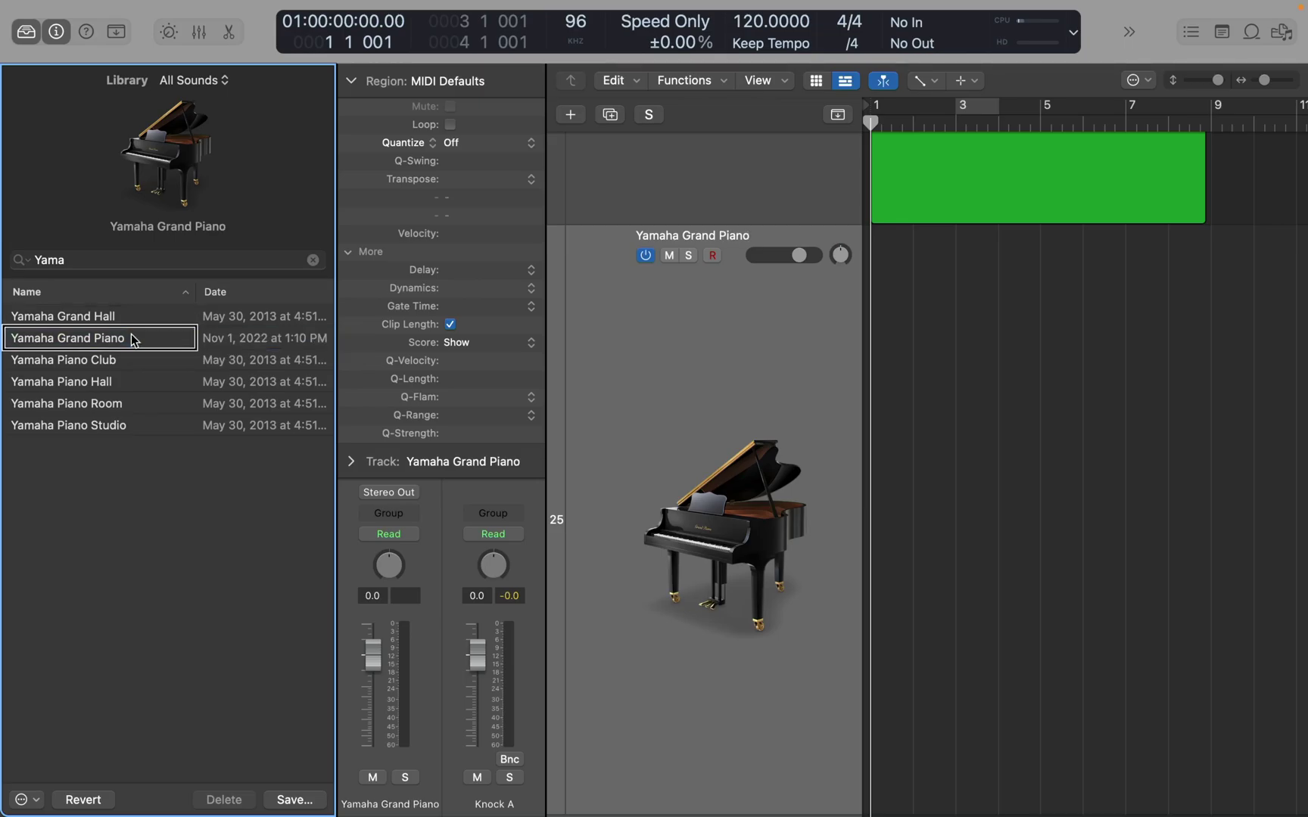
{"action": "left_click", "coordinate": [133, 361]}
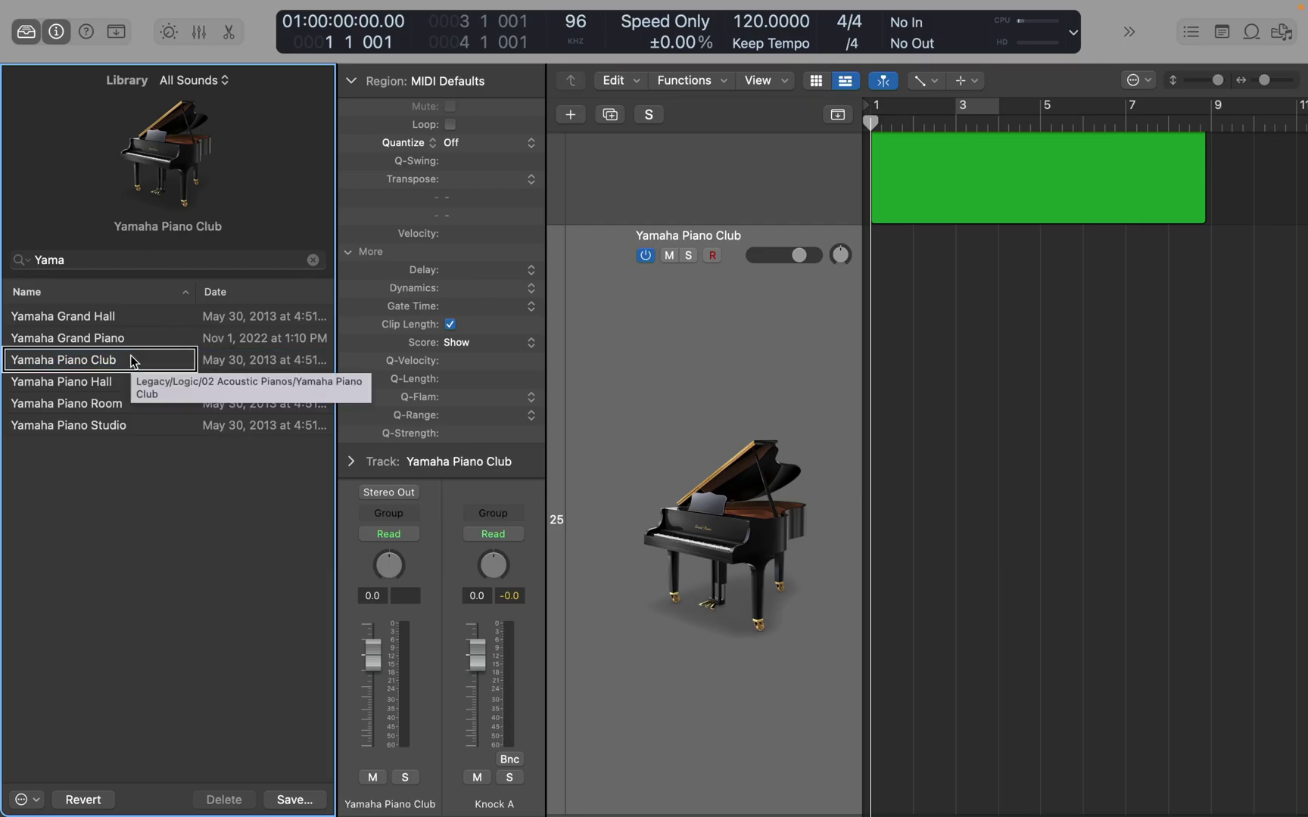
{"action": "left_click", "coordinate": [133, 382]}
{"action": "left_click", "coordinate": [133, 403]}
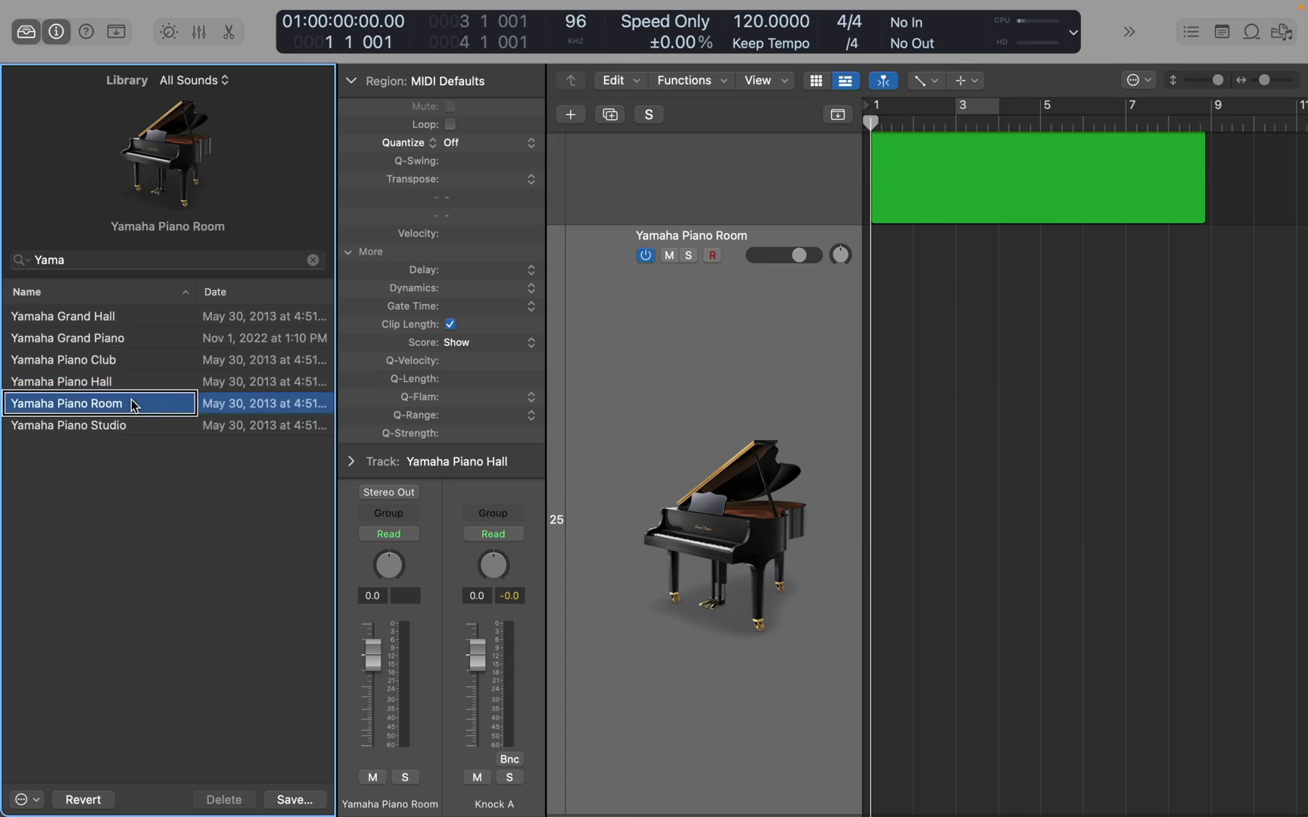
{"action": "left_click", "coordinate": [134, 425]}
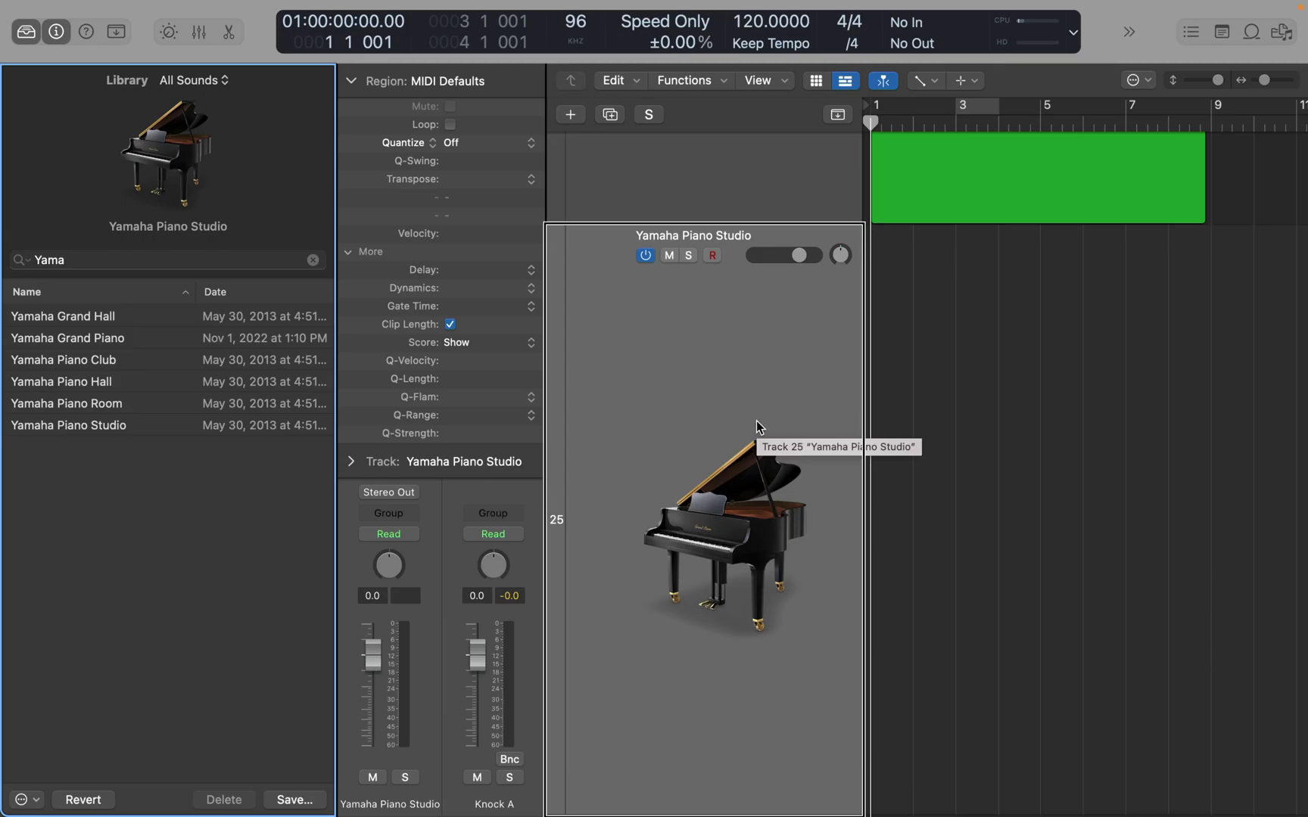
Step: Copy the Fingerstyle Electric Bass region to the Yamaha Piano Studio track at bar 1 and return the playhead to the start
{"action": "left_click", "coordinate": [704, 193]}
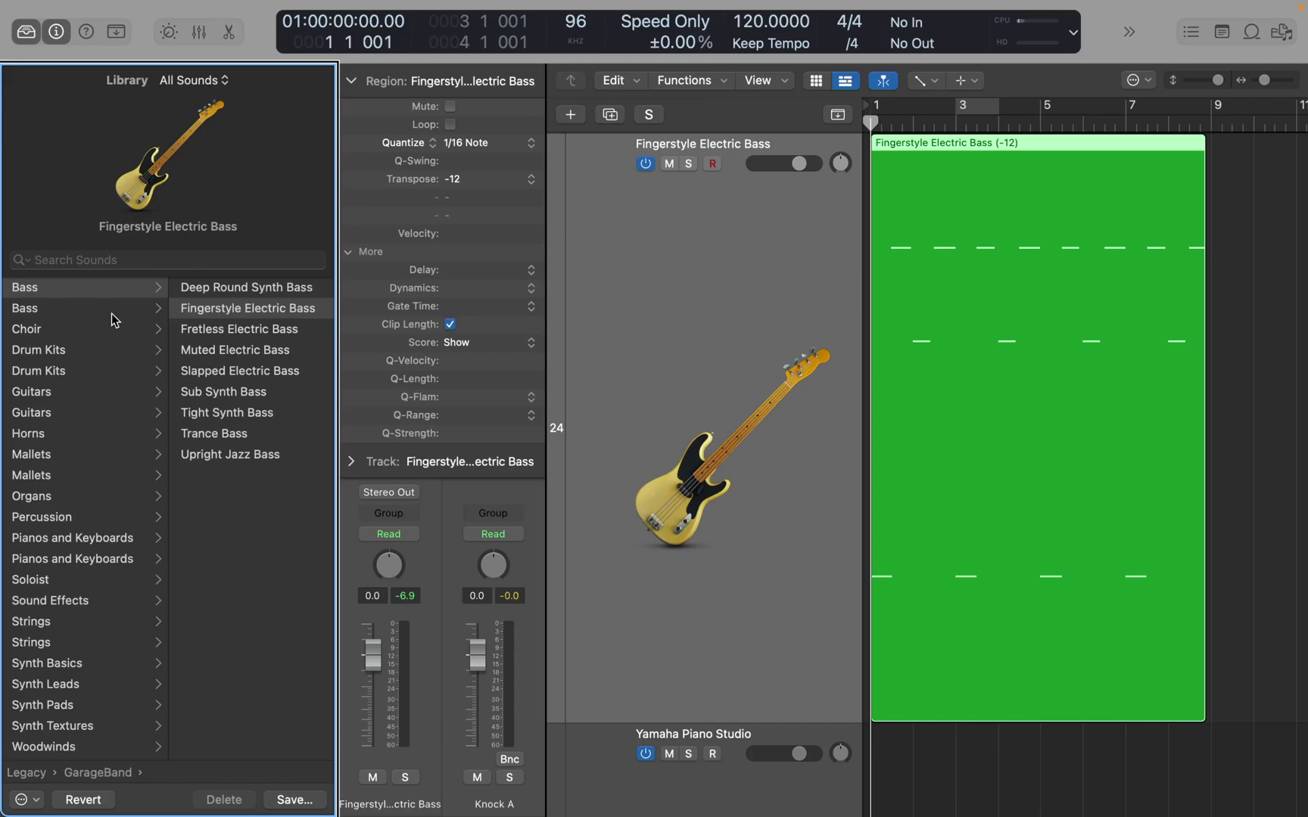
{"action": "key", "text": "ctrl+alt+Right"}
{"action": "key", "text": "ctrl+alt+shift+Down"}
{"action": "key", "text": "ctrl+alt+shift+Up"}
{"action": "key", "text": "ctrl+alt+Right"}
{"action": "key", "text": "ctrl+alt+shift+Down"}
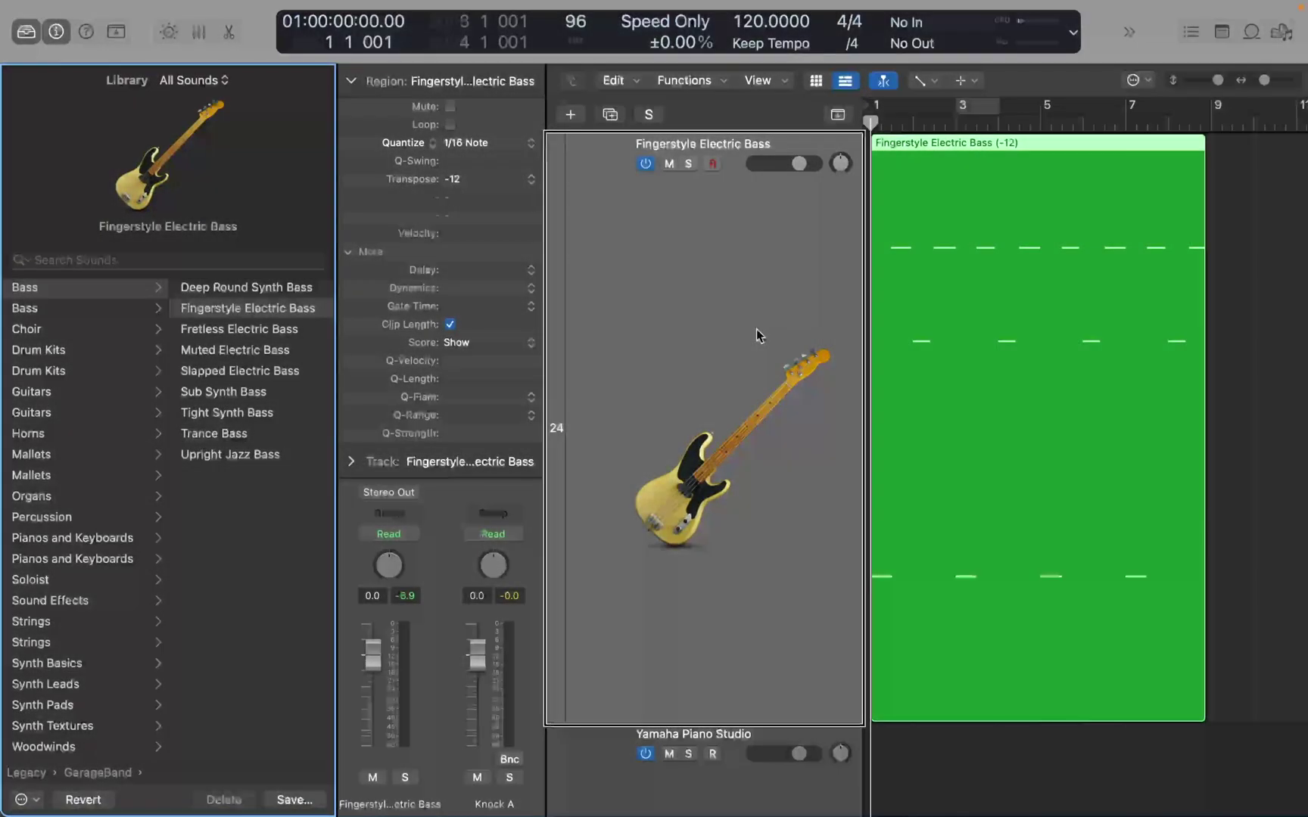
{"action": "left_click", "coordinate": [704, 792]}
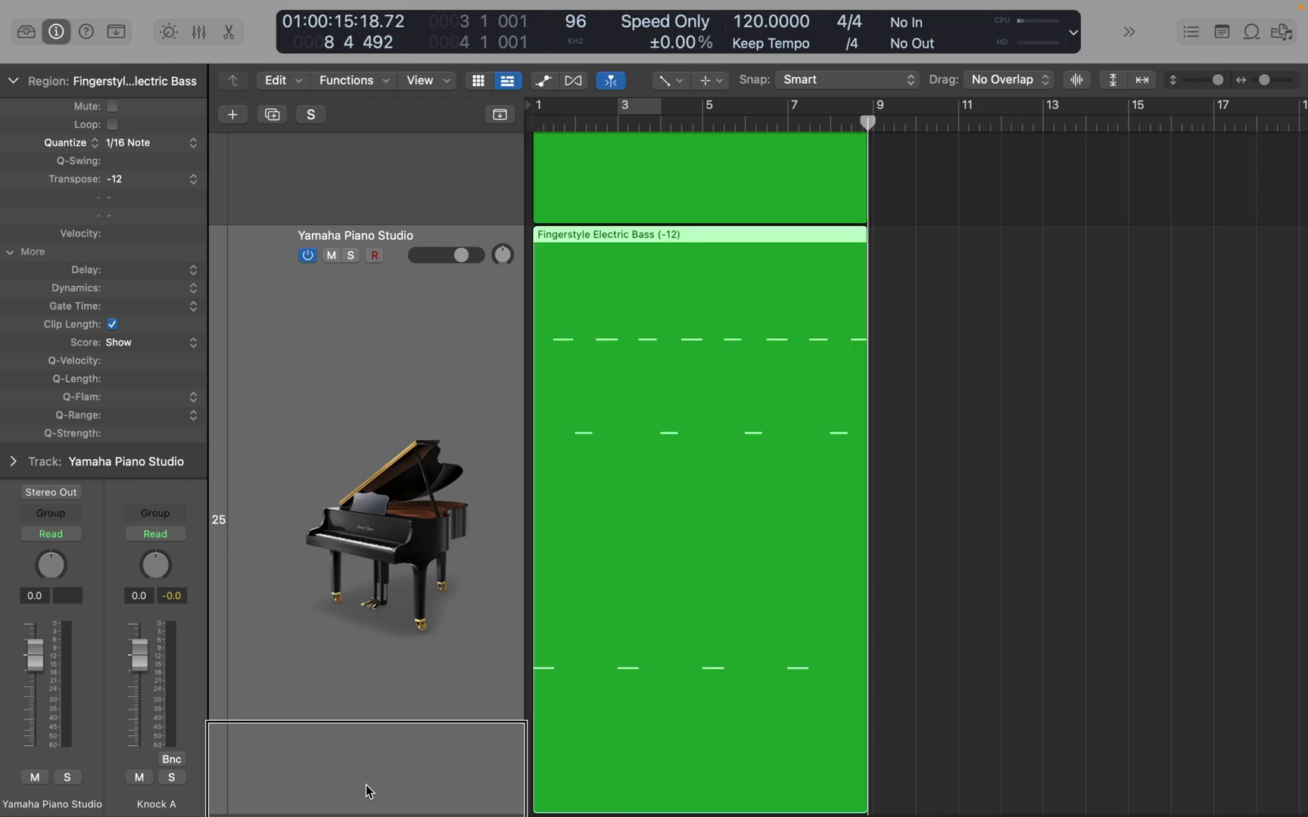
{"action": "key", "text": "Return"}
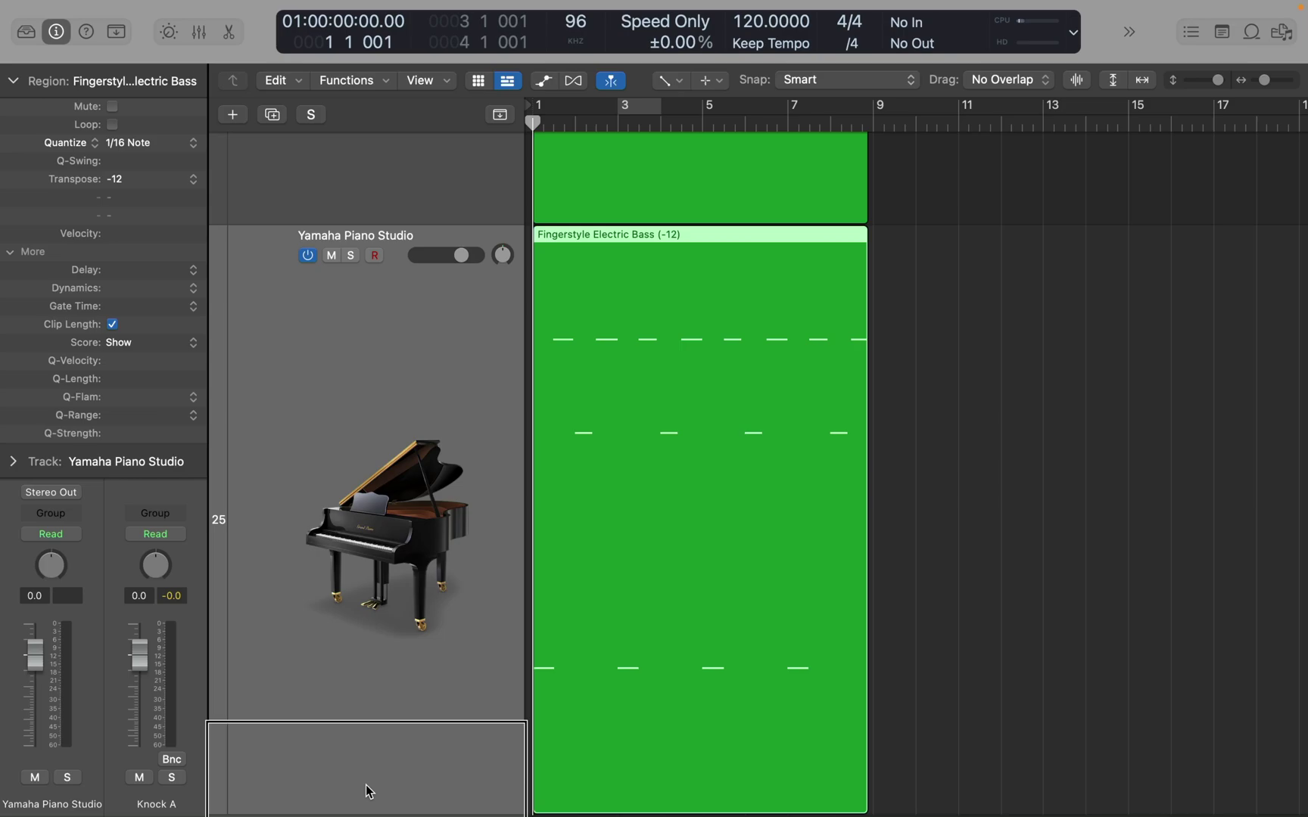
Step: Clear the copied region's transposition and play it back with the piano track soloed
{"action": "key", "text": "super+z"}
{"action": "key", "text": "ctrl+s"}
{"action": "key", "text": "space"}
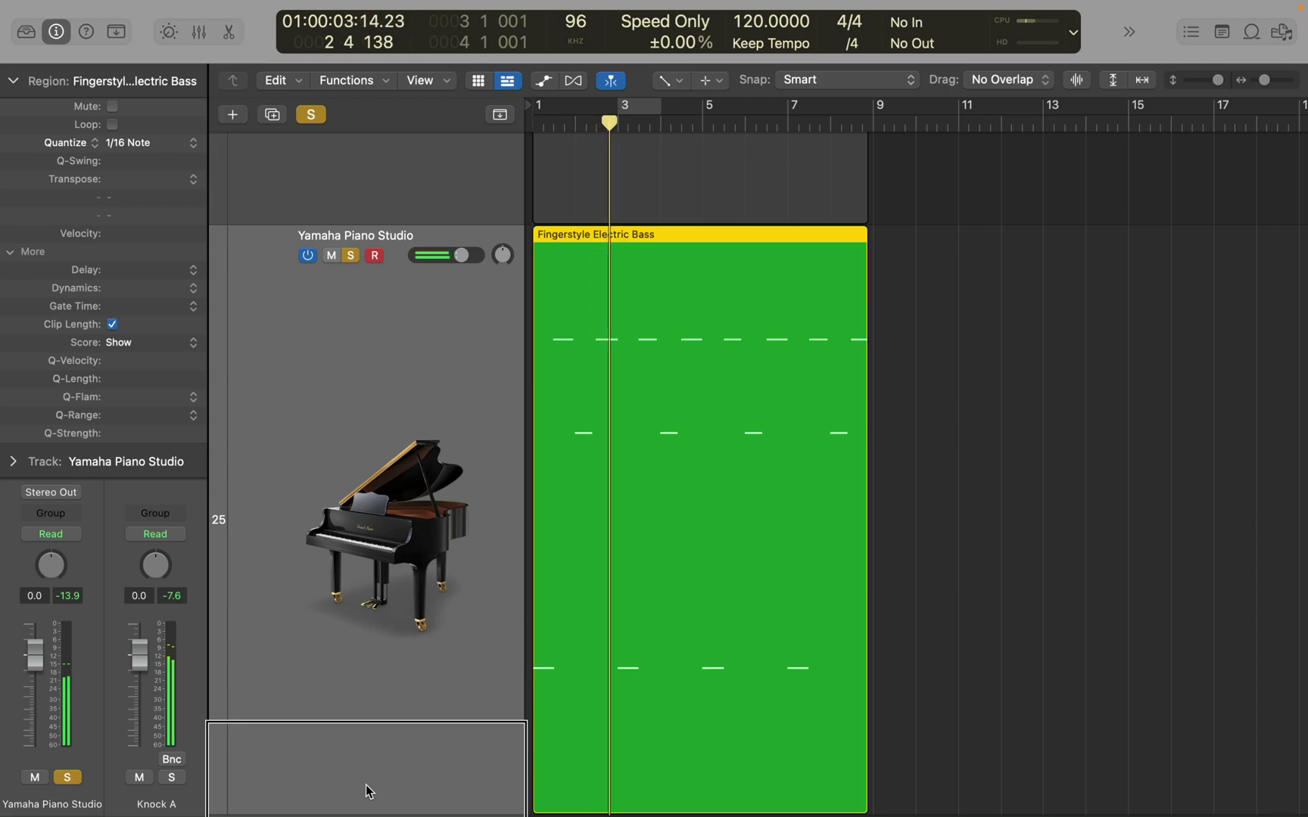
{"action": "key", "text": "space"}
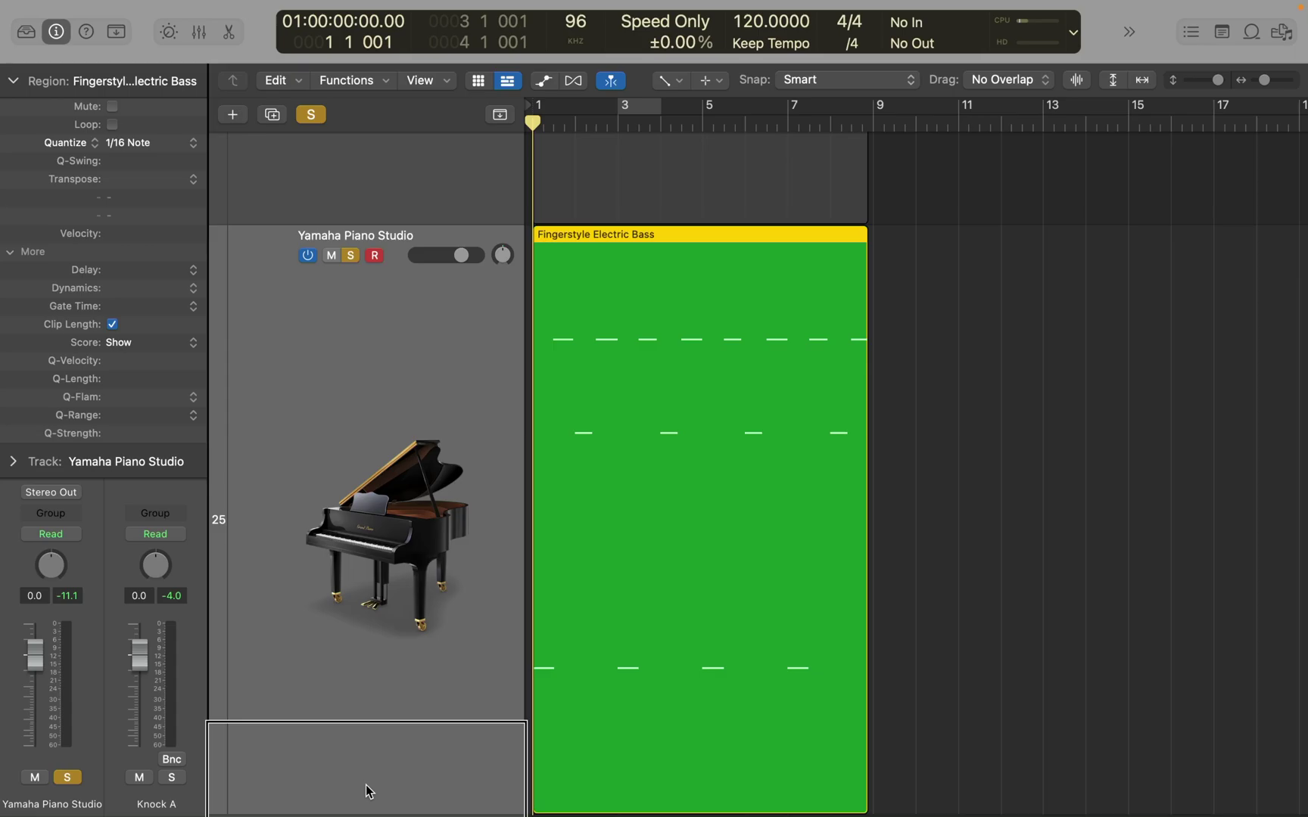
Step: Open the mixer and show it full screen at the Yamaha Piano Studio channel strip
{"action": "key", "text": "x"}
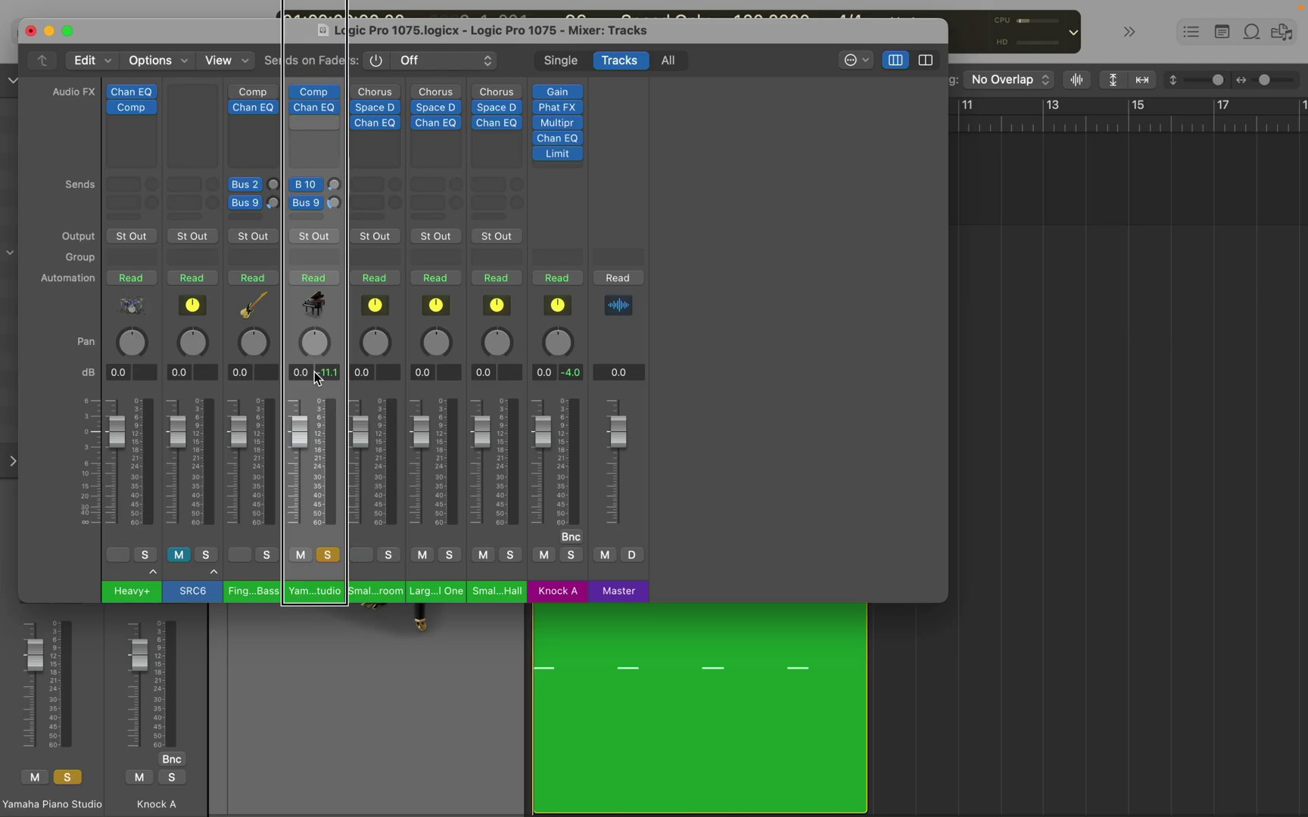
{"action": "double_click", "coordinate": [314, 591]}
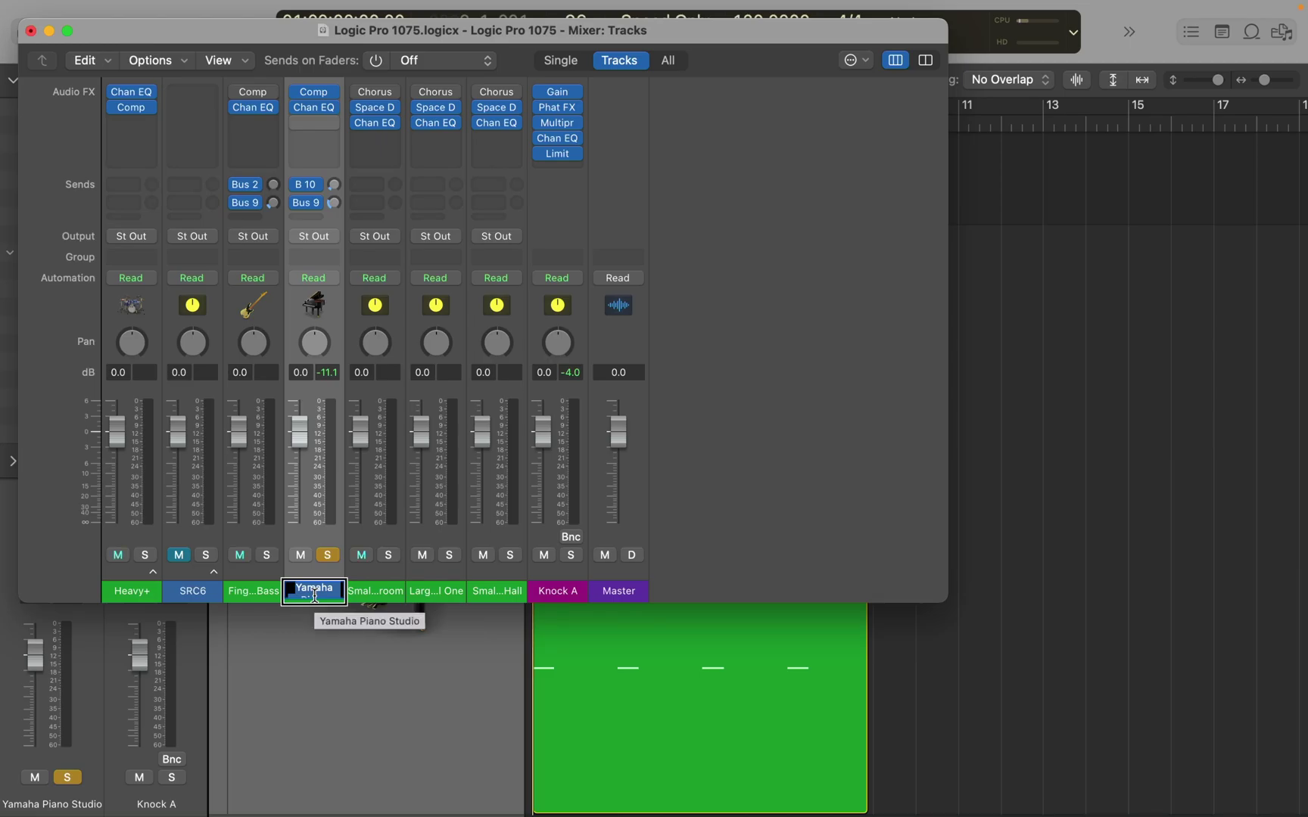
{"action": "key", "text": "Return"}
{"action": "mouse_move", "coordinate": [309, 6]}
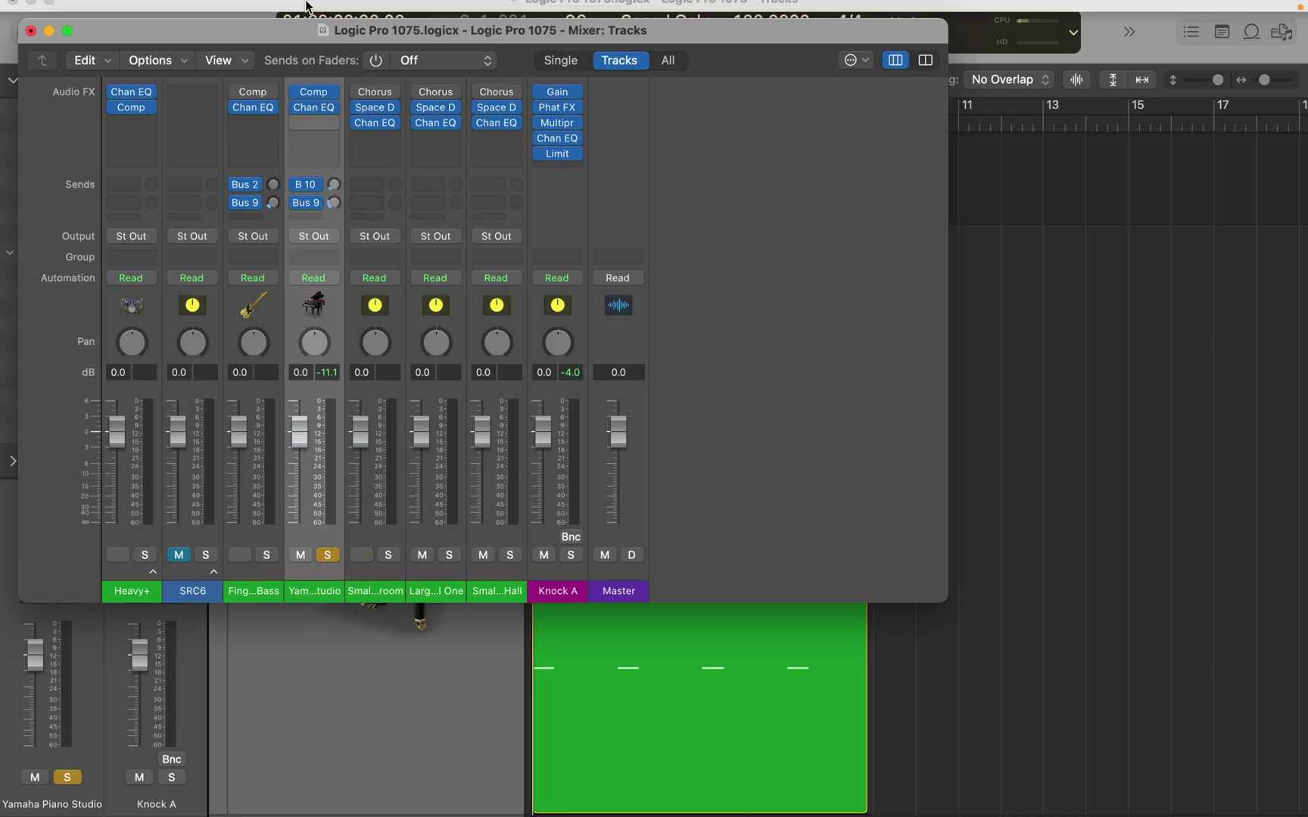
{"action": "key", "text": "ctrl+alt+Right"}
{"action": "key", "text": "ctrl+alt+Right"}
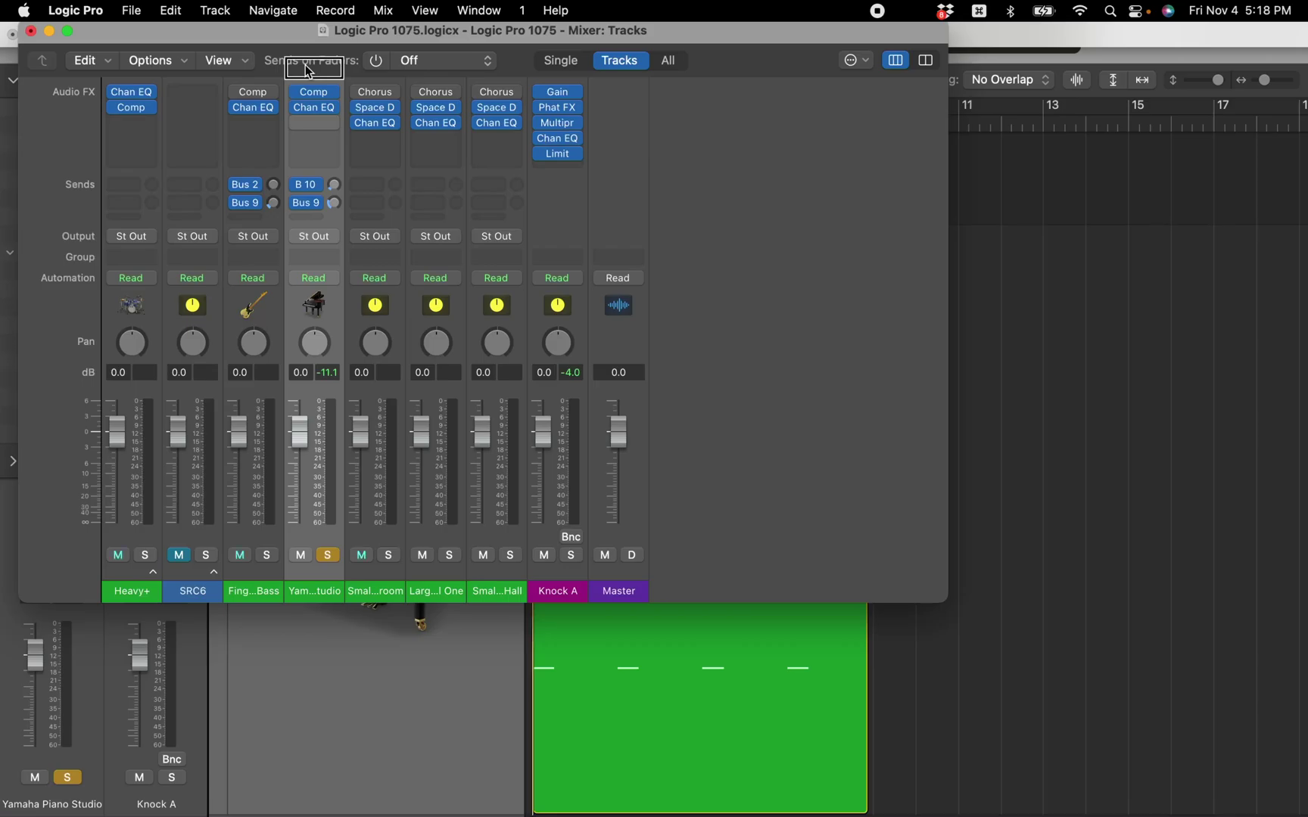
{"action": "key", "text": "ctrl+super+f"}
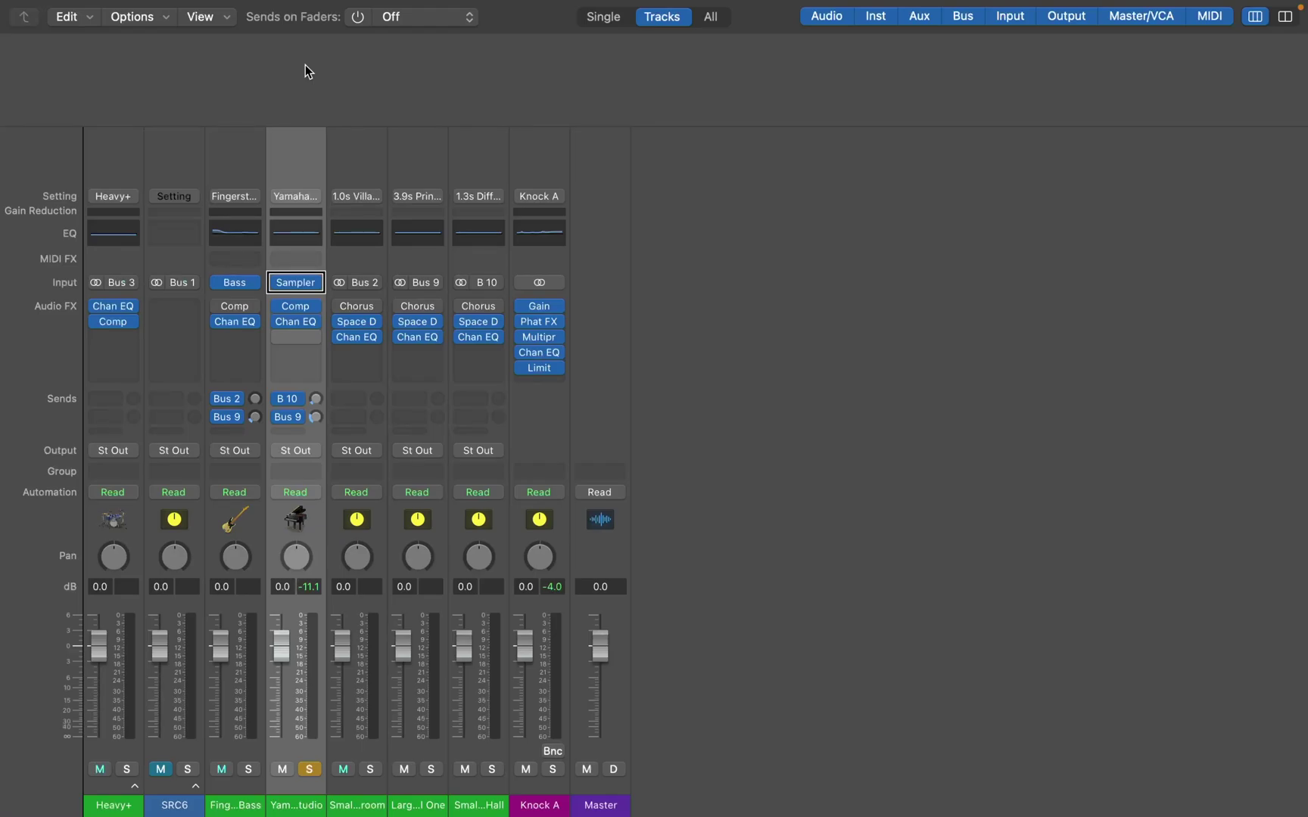
Step: Insert the Chord Trigger MIDI effect on the Yamaha Piano Studio channel
{"action": "mouse_move", "coordinate": [288, 281]}
{"action": "left_click", "coordinate": [297, 259]}
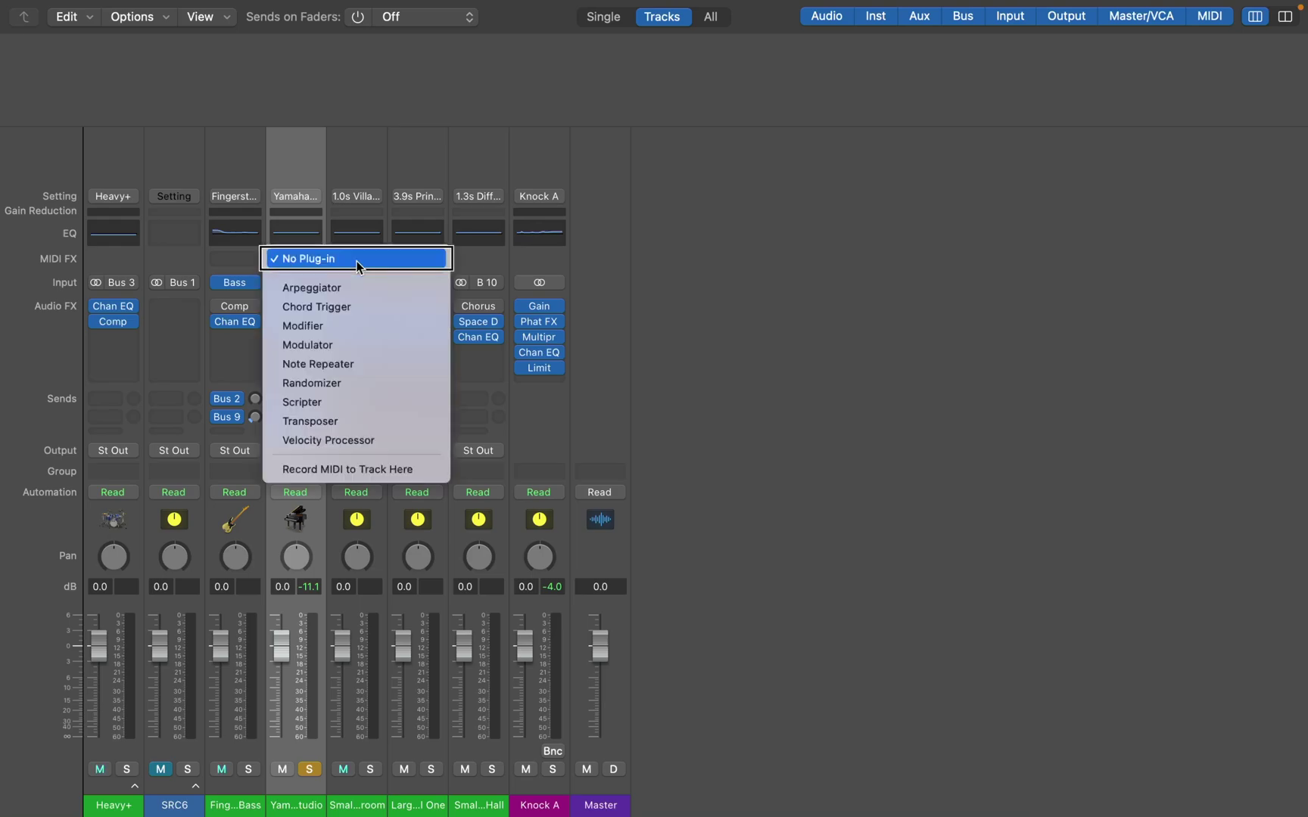
{"action": "left_click", "coordinate": [356, 309]}
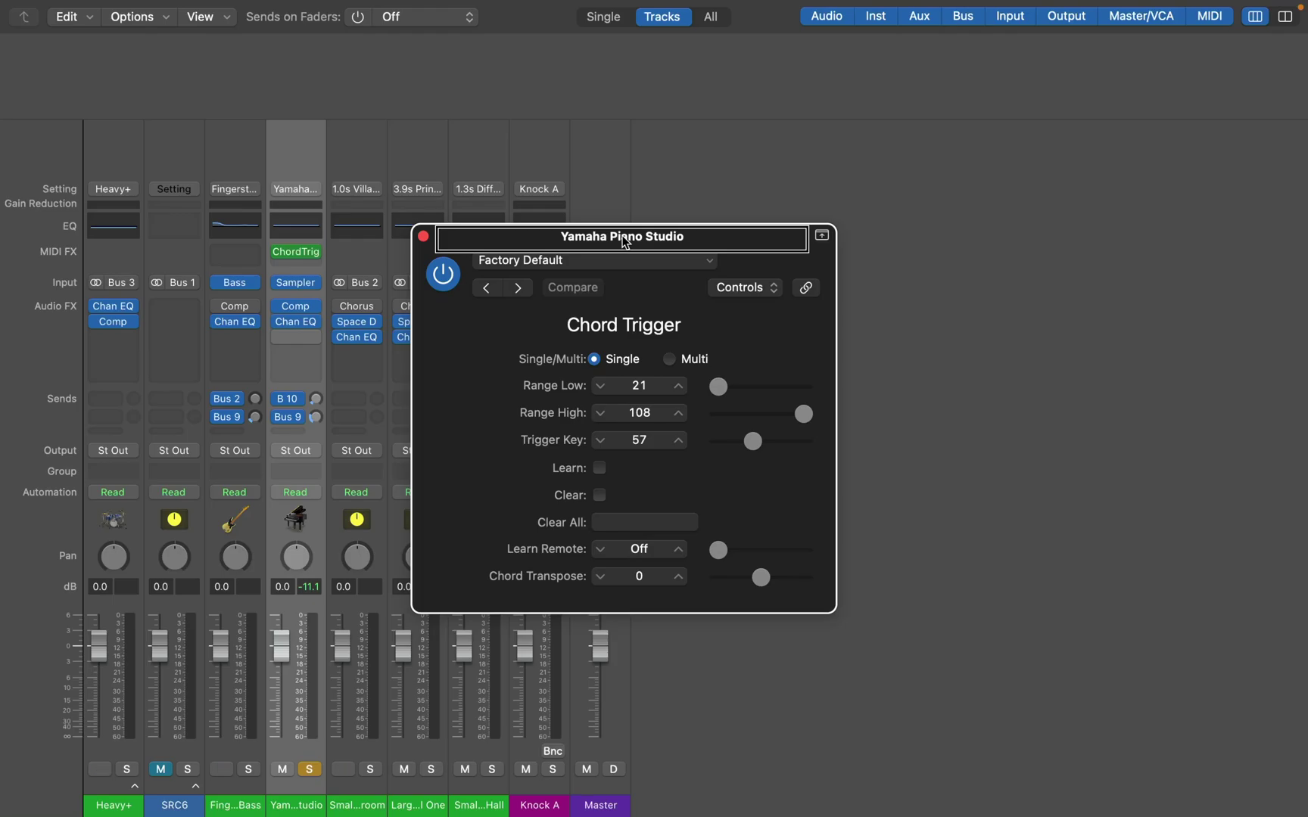
Step: Load the Perfect 5th preset in Chord Trigger and close the plug-in window
{"action": "key", "text": "Tab"}
{"action": "key", "text": "Tab"}
{"action": "key", "text": "Tab"}
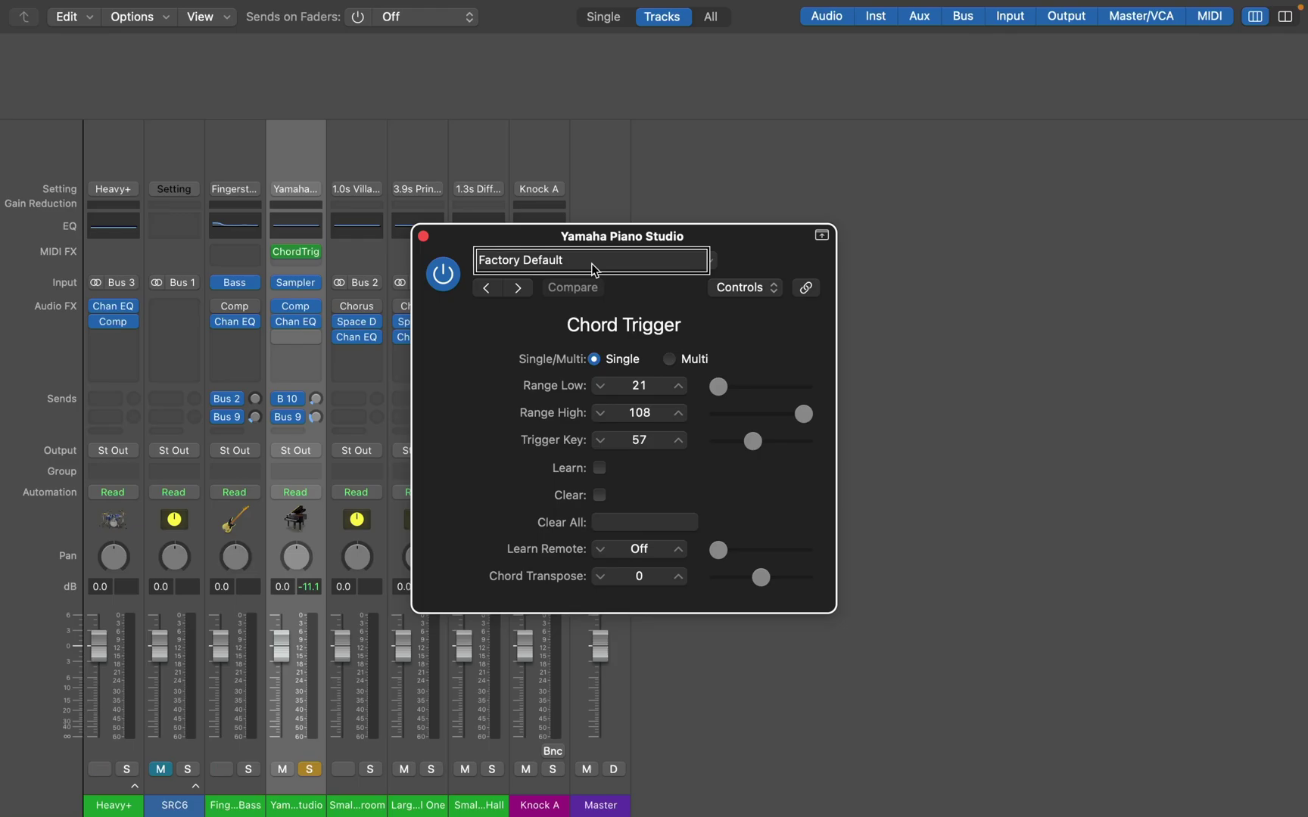
{"action": "key", "text": "bracketright"}
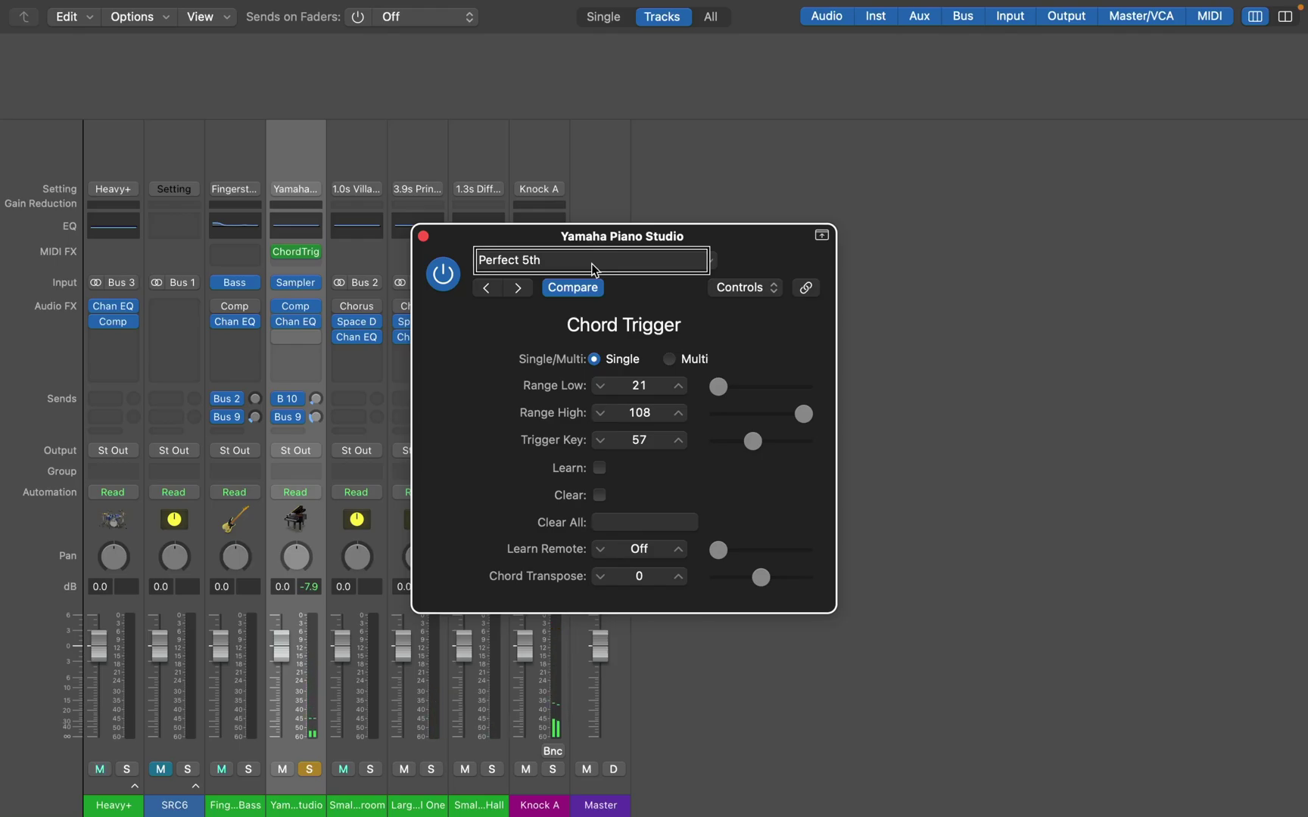
{"action": "key", "text": "super+w"}
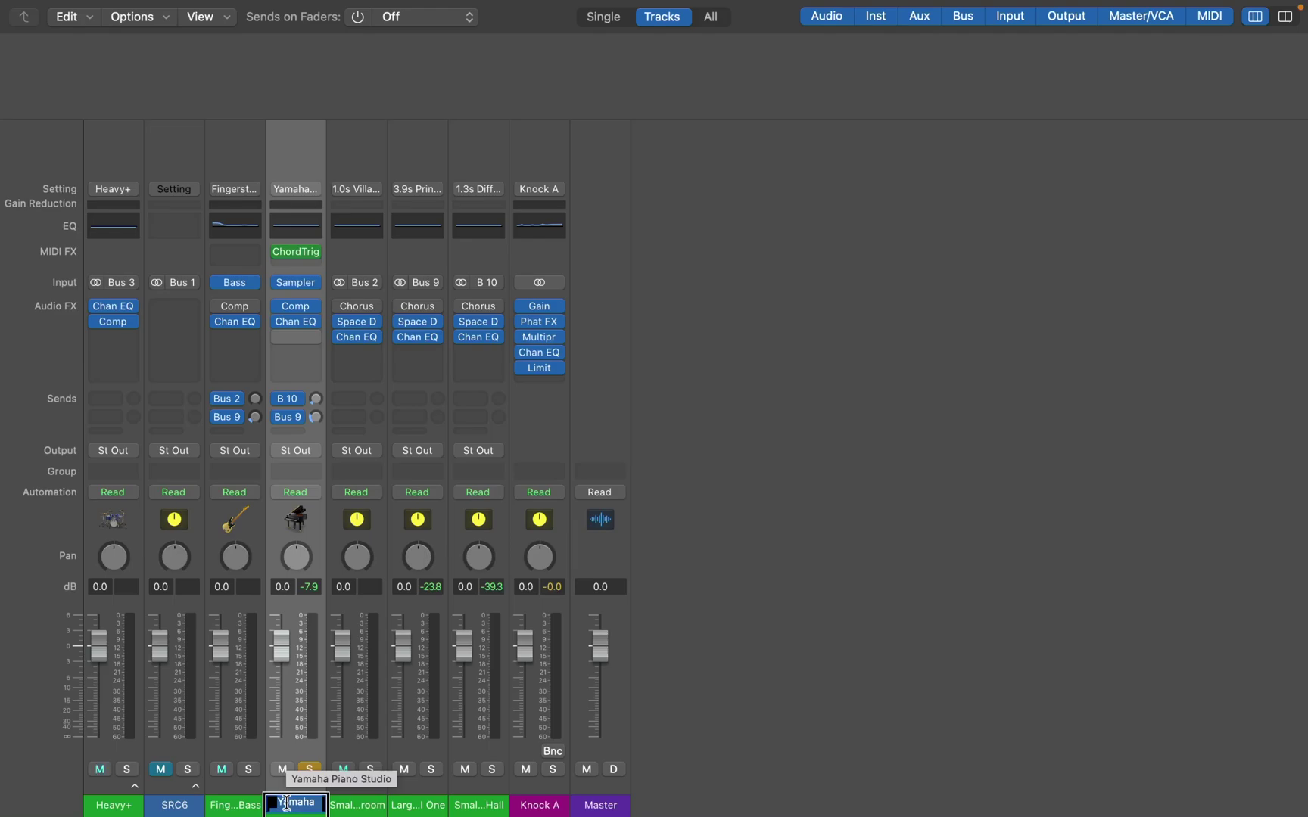
Step: Insert an Arpeggiator MIDI effect below Chord Trigger on the Yamaha Piano Studio channel
{"action": "key", "text": "ctrl+alt+Right"}
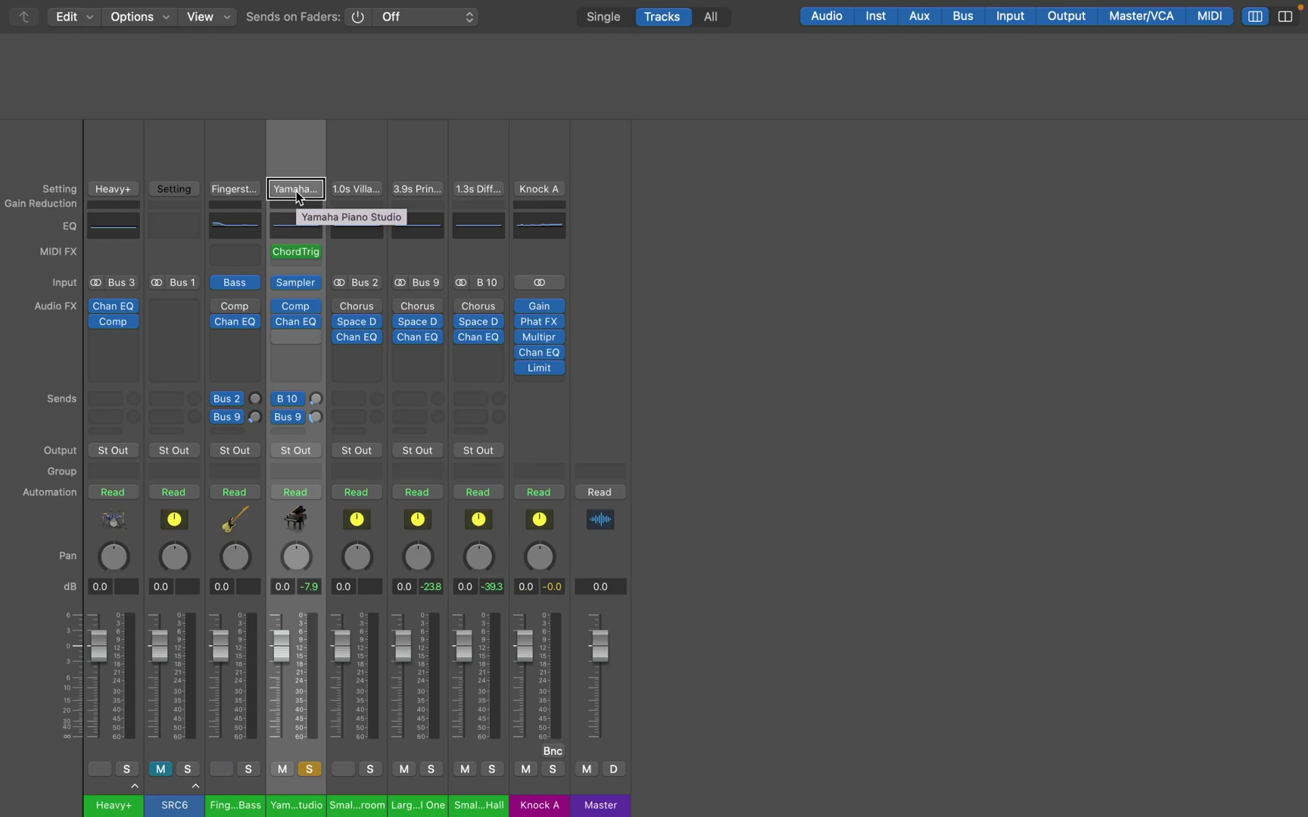
{"action": "key", "text": "ctrl+alt+Right"}
{"action": "key", "text": "ctrl+alt+Right"}
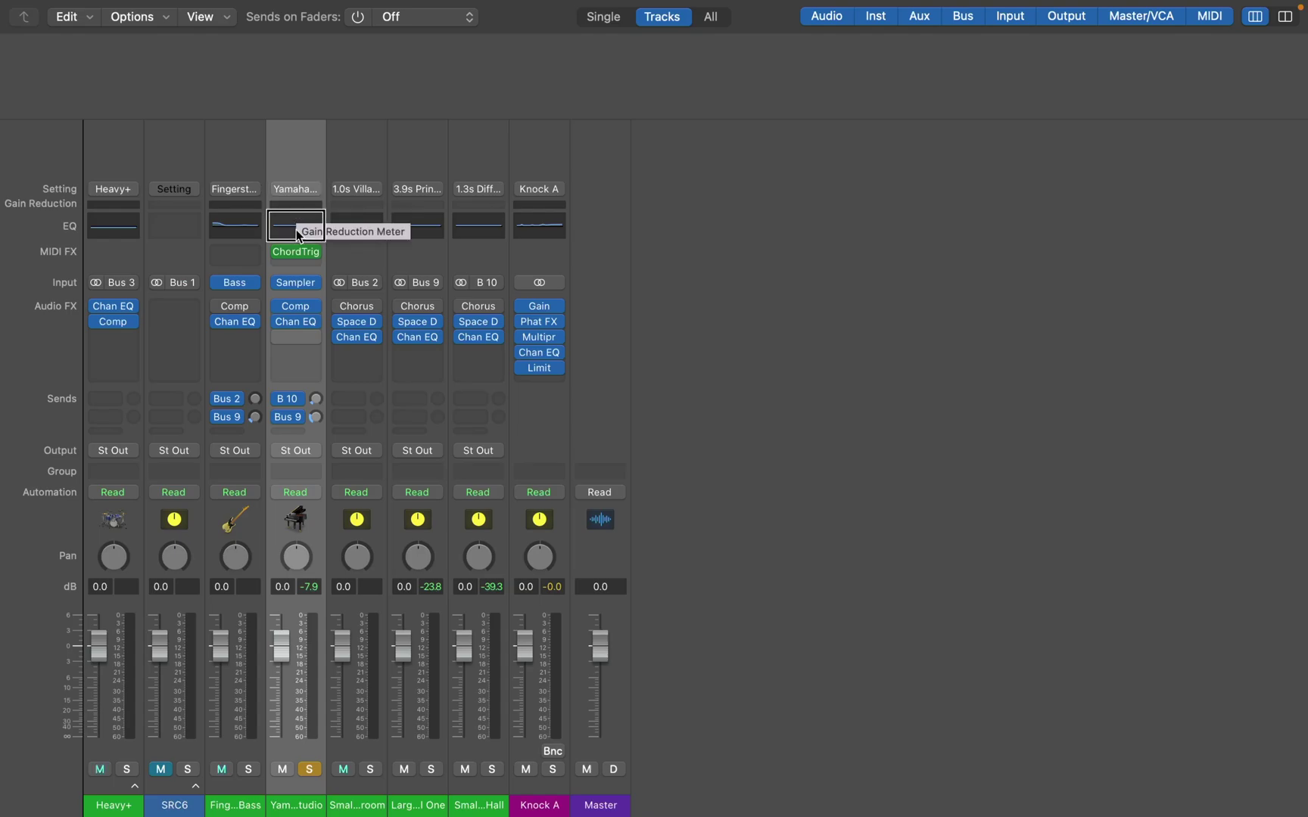
{"action": "key", "text": "ctrl+alt+Right"}
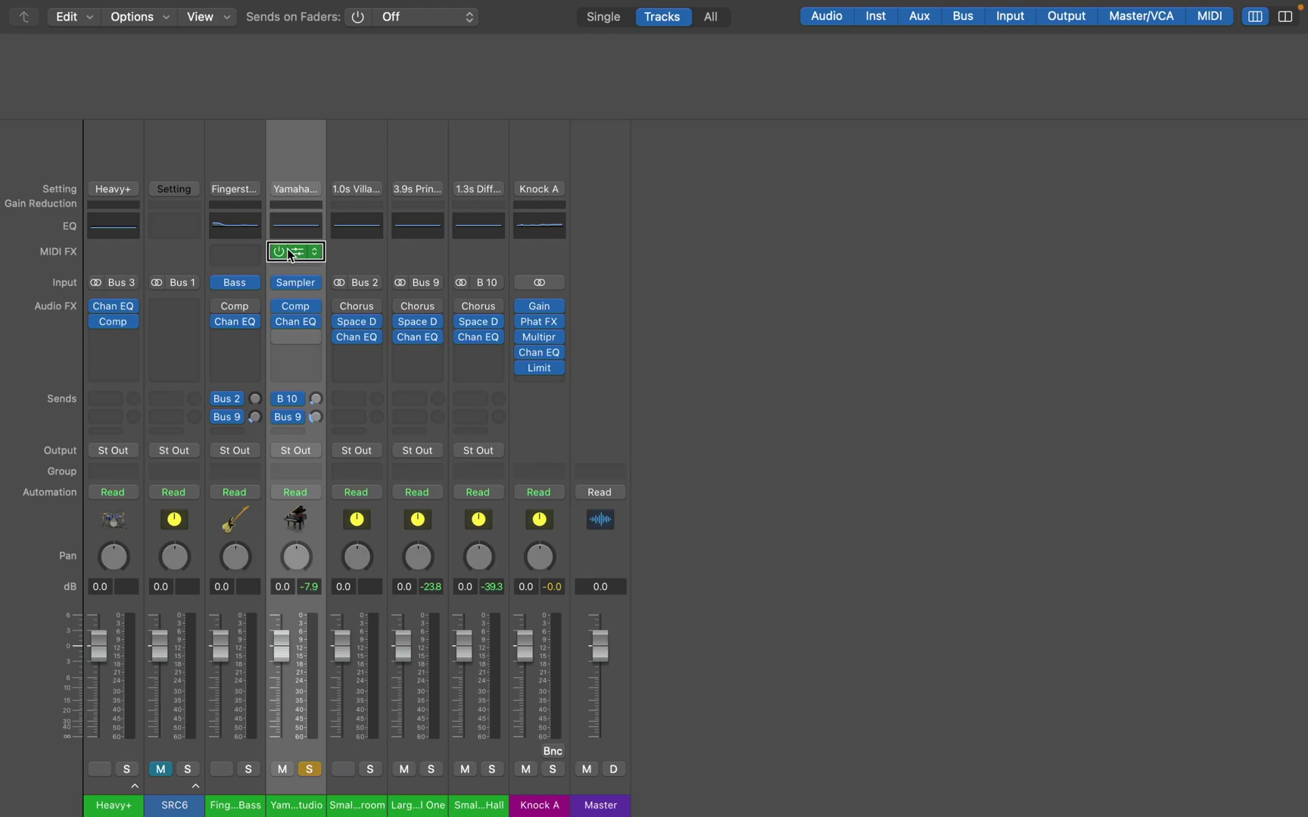
{"action": "key", "text": "ctrl+alt+Right"}
{"action": "left_click", "coordinate": [297, 264]}
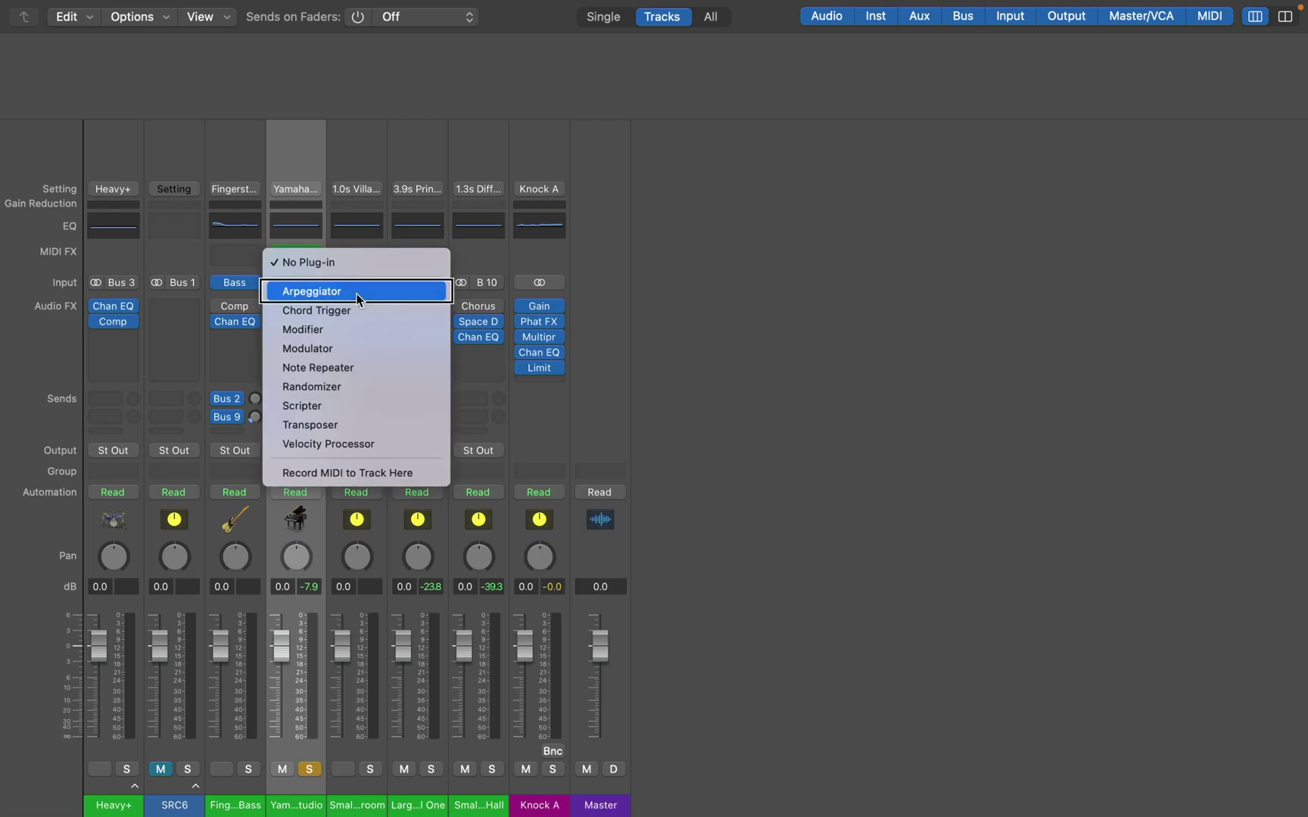
{"action": "left_click", "coordinate": [357, 293]}
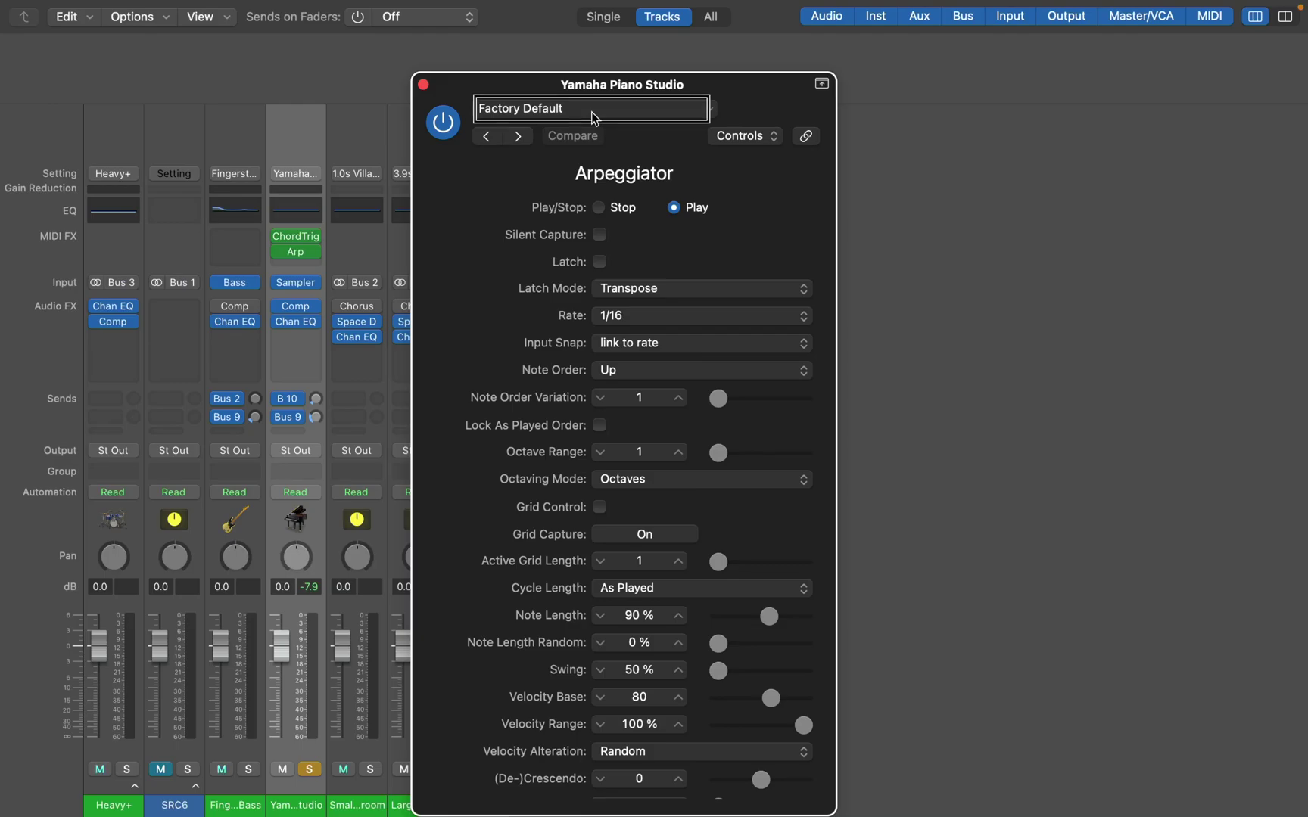
Step: Load the Rolling 8ths preset in the Arpeggiator, then close the plug-in window and the mixer
{"action": "key", "text": "bracketright"}
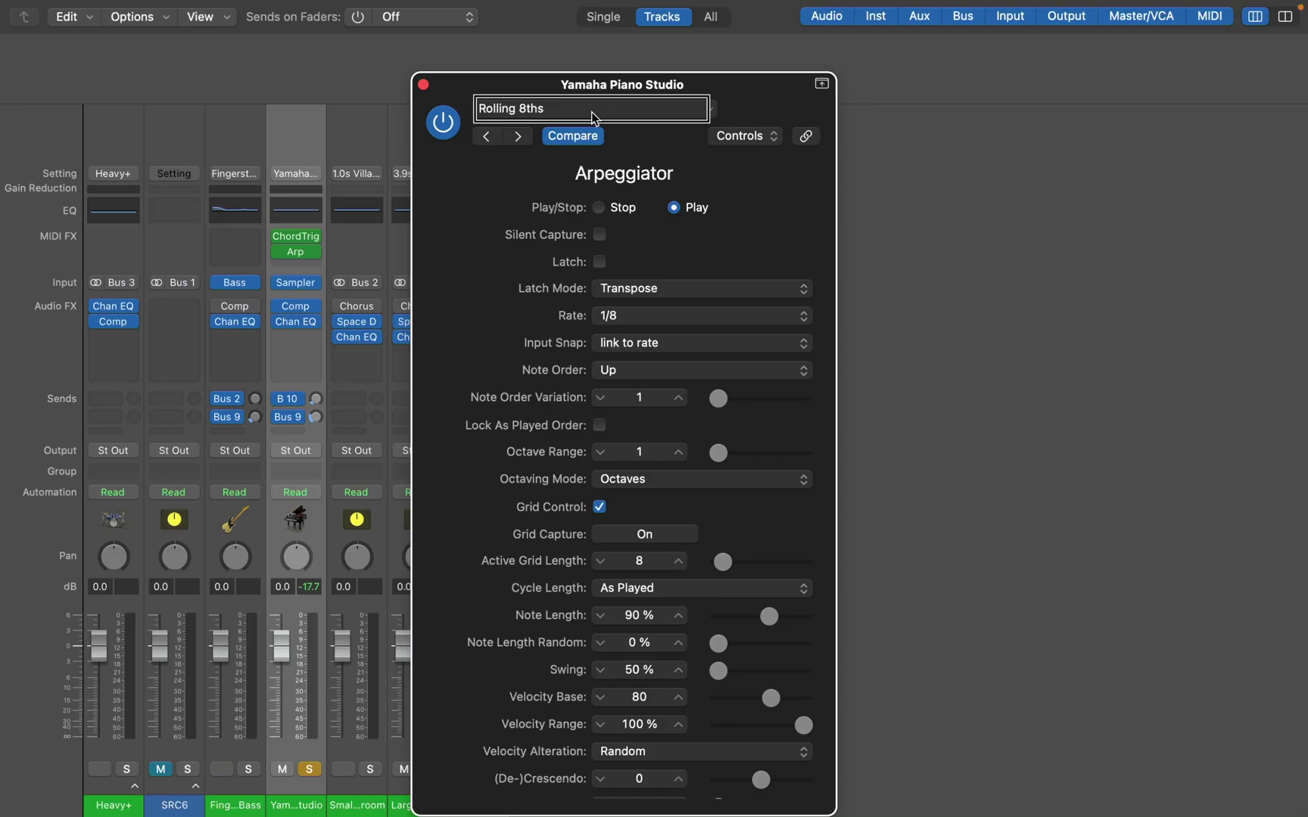
{"action": "key", "text": "super+w"}
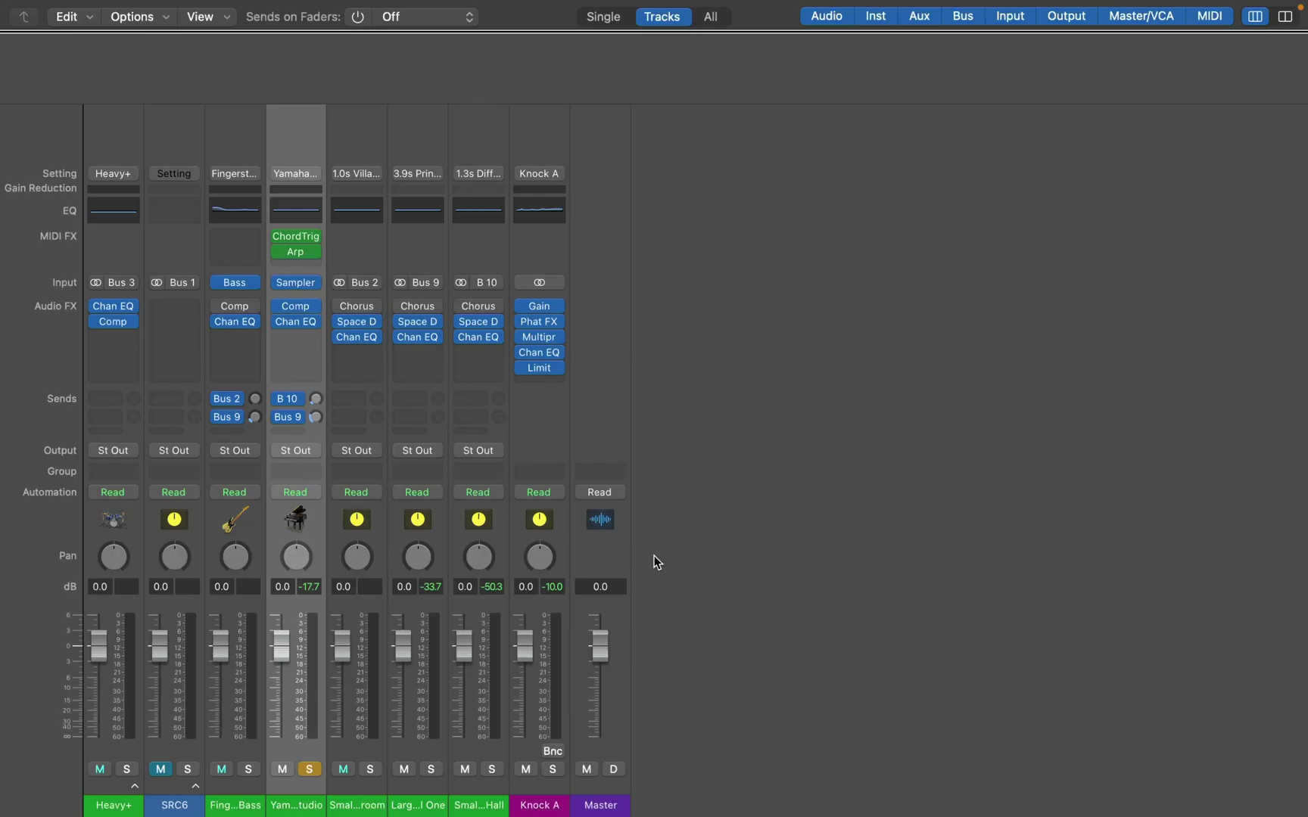
{"action": "key", "text": "super+w"}
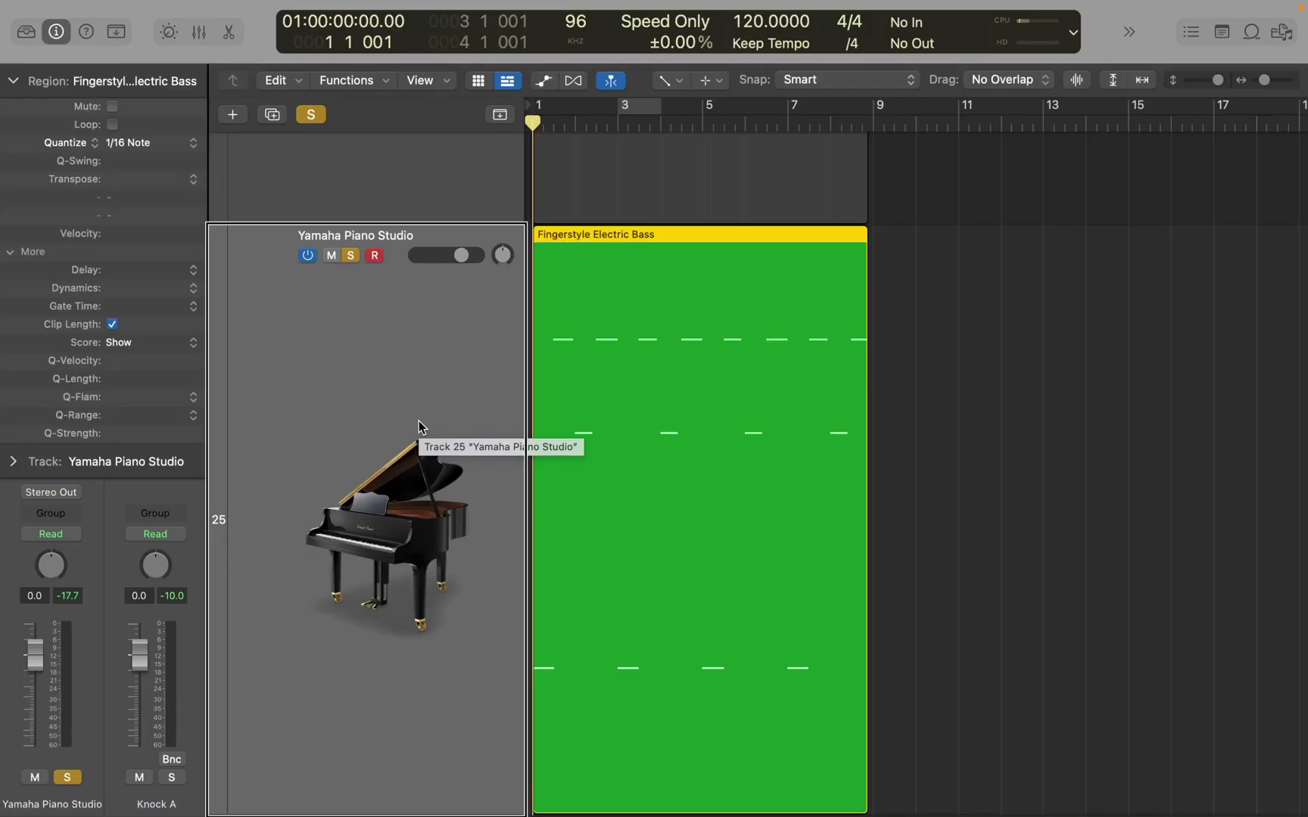
Step: Examine the pitches of the first four notes of the Fingerstyle Electric Bass region in the Piano Roll, then play the region back
{"action": "key", "text": "p"}
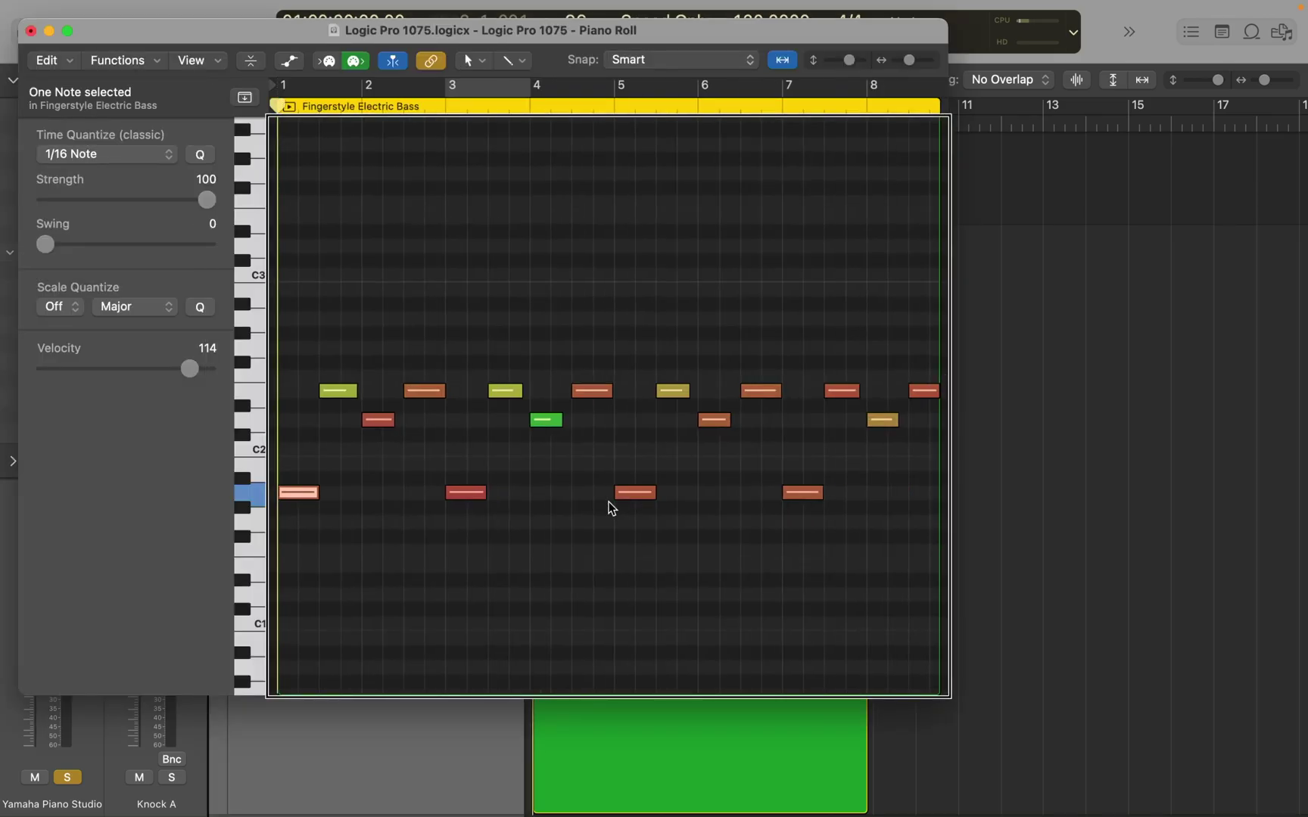
{"action": "left_click", "coordinate": [293, 495]}
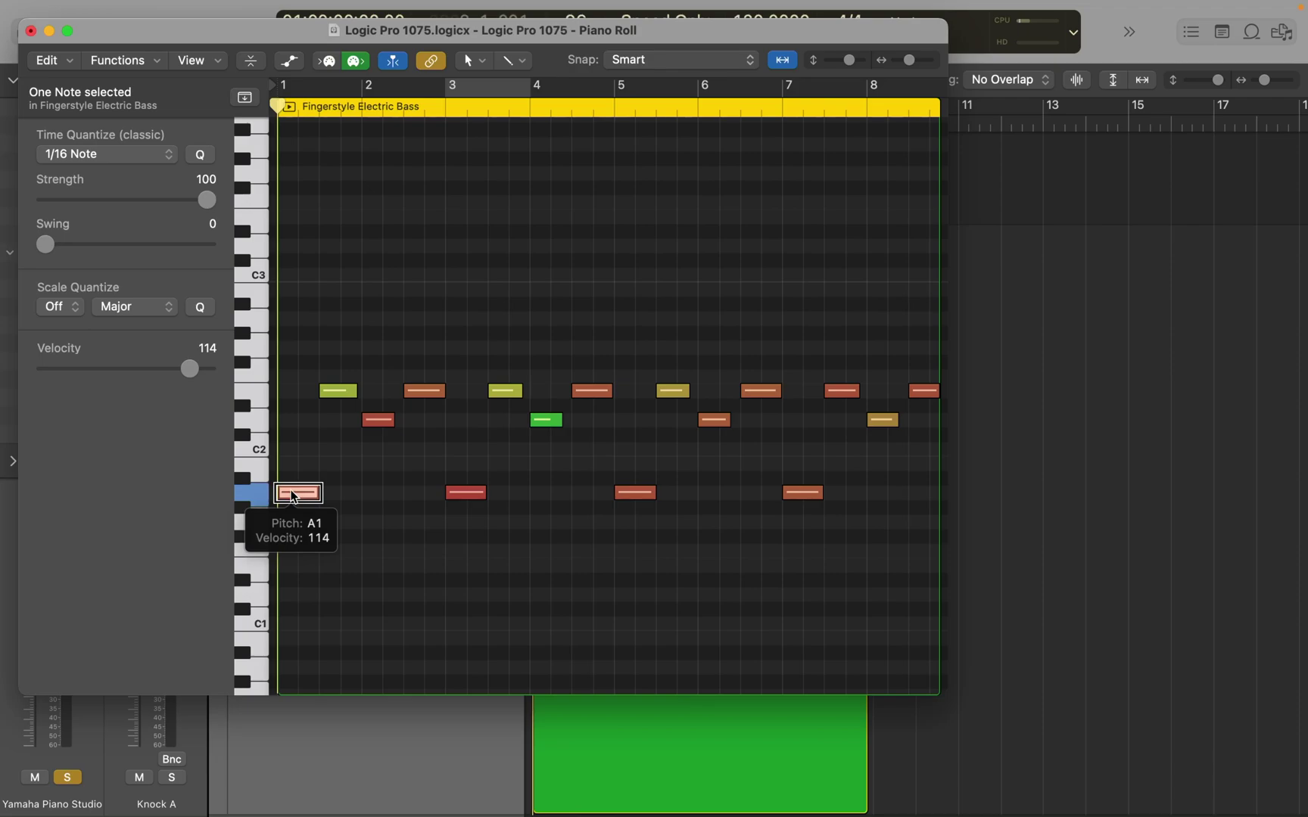
{"action": "left_click", "coordinate": [334, 392]}
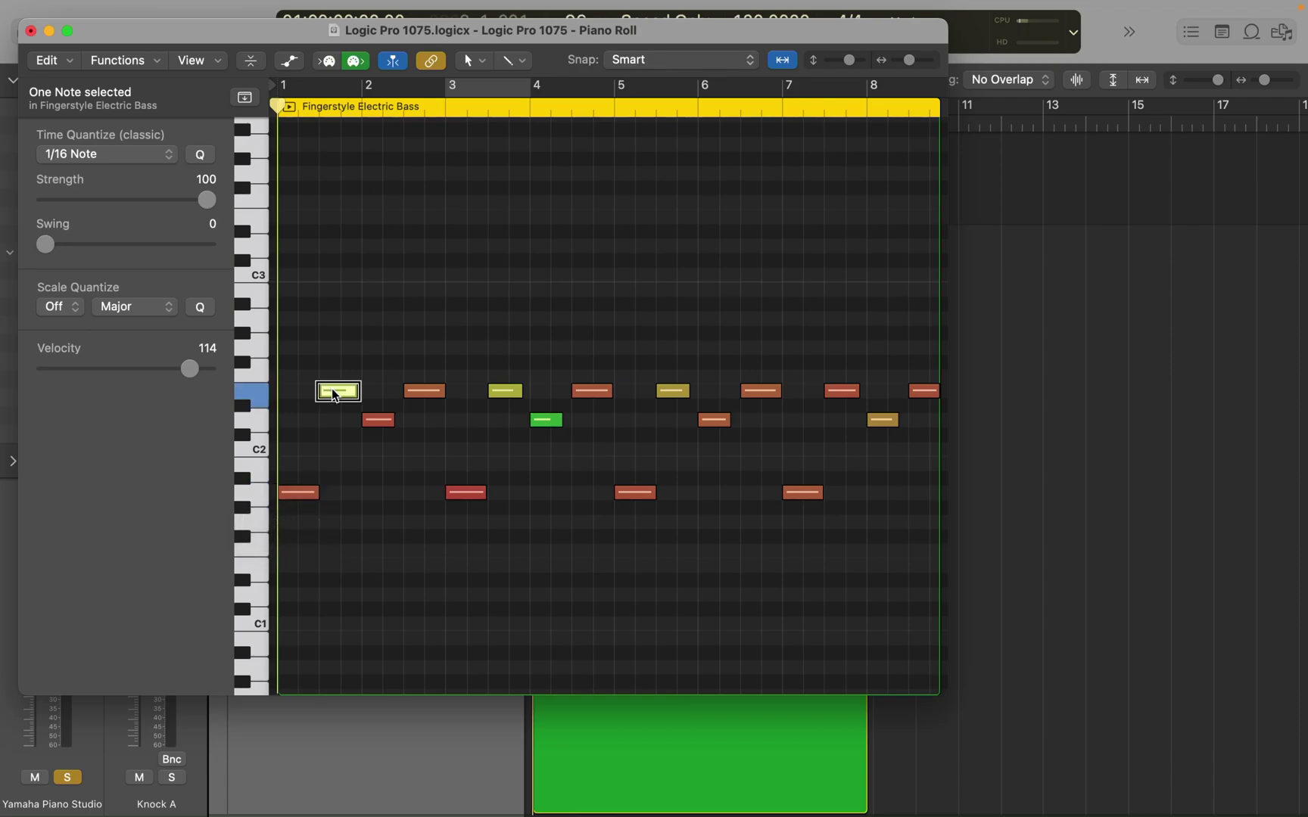
{"action": "left_click", "coordinate": [375, 421]}
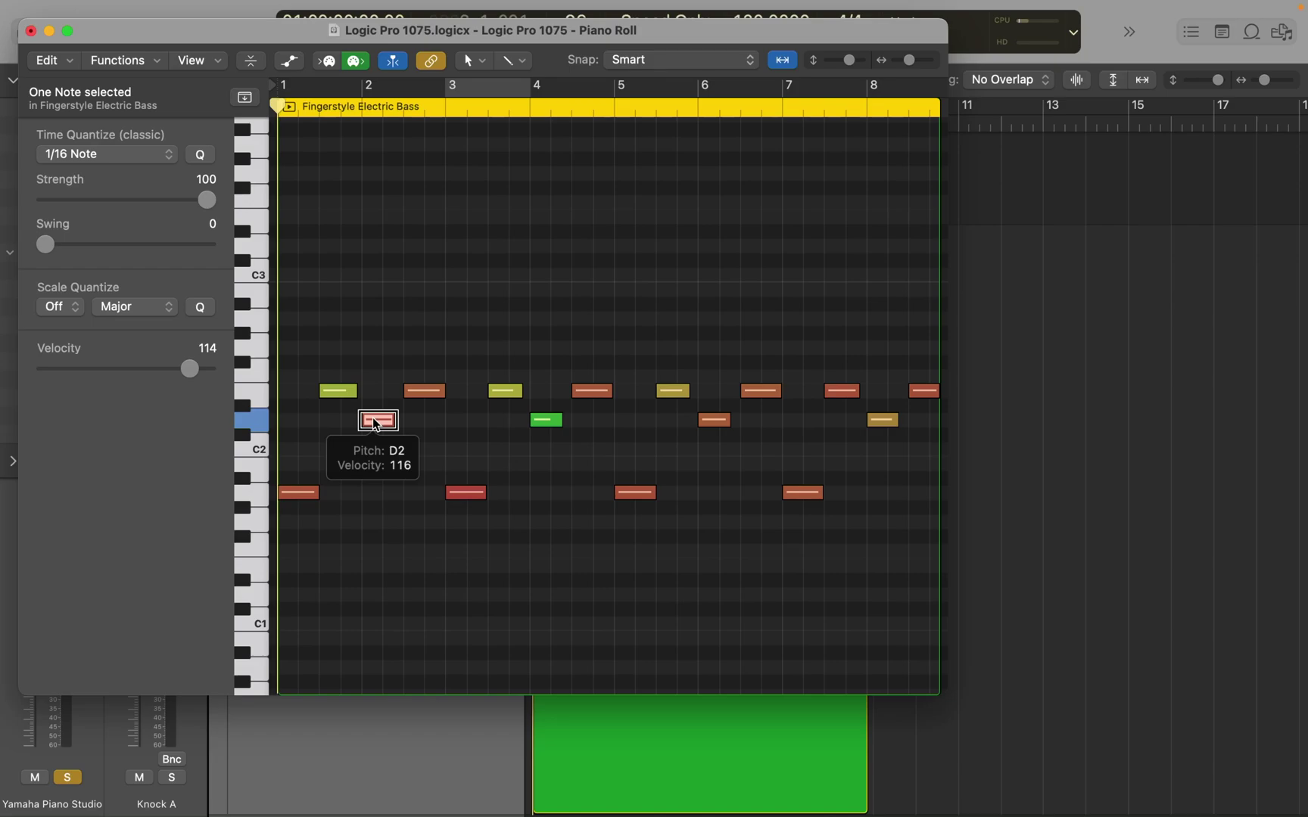
{"action": "left_click", "coordinate": [420, 392]}
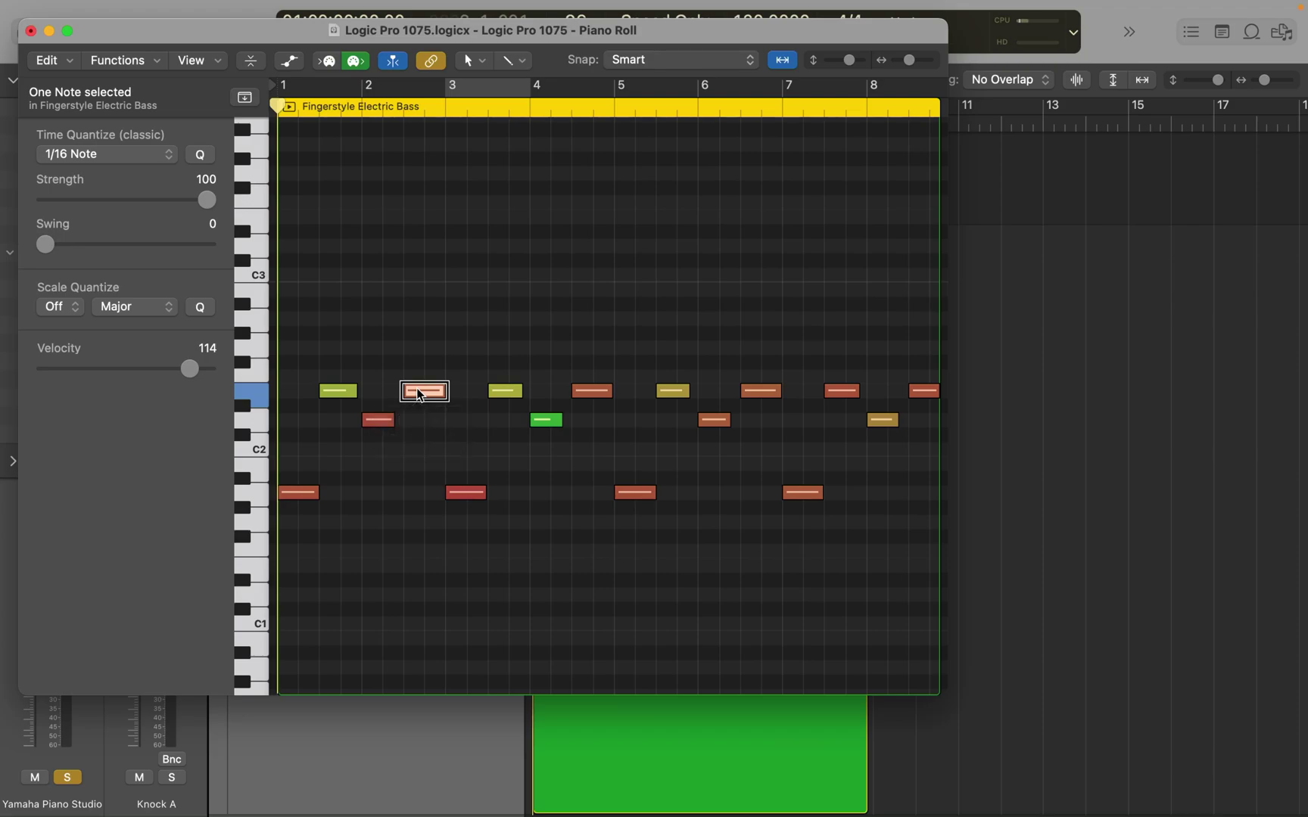
{"action": "left_click", "coordinate": [379, 419]}
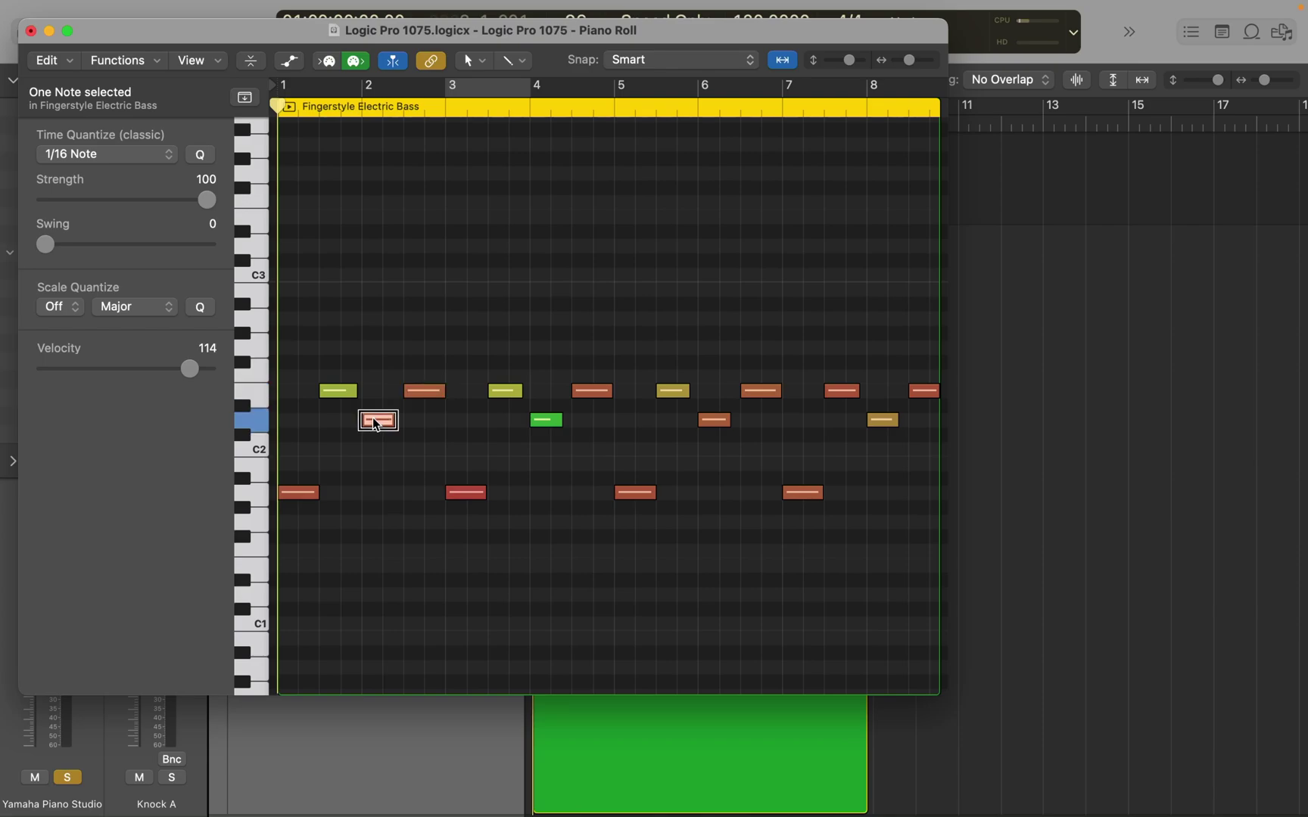
{"action": "left_click", "coordinate": [338, 391]}
{"action": "left_click", "coordinate": [296, 494]}
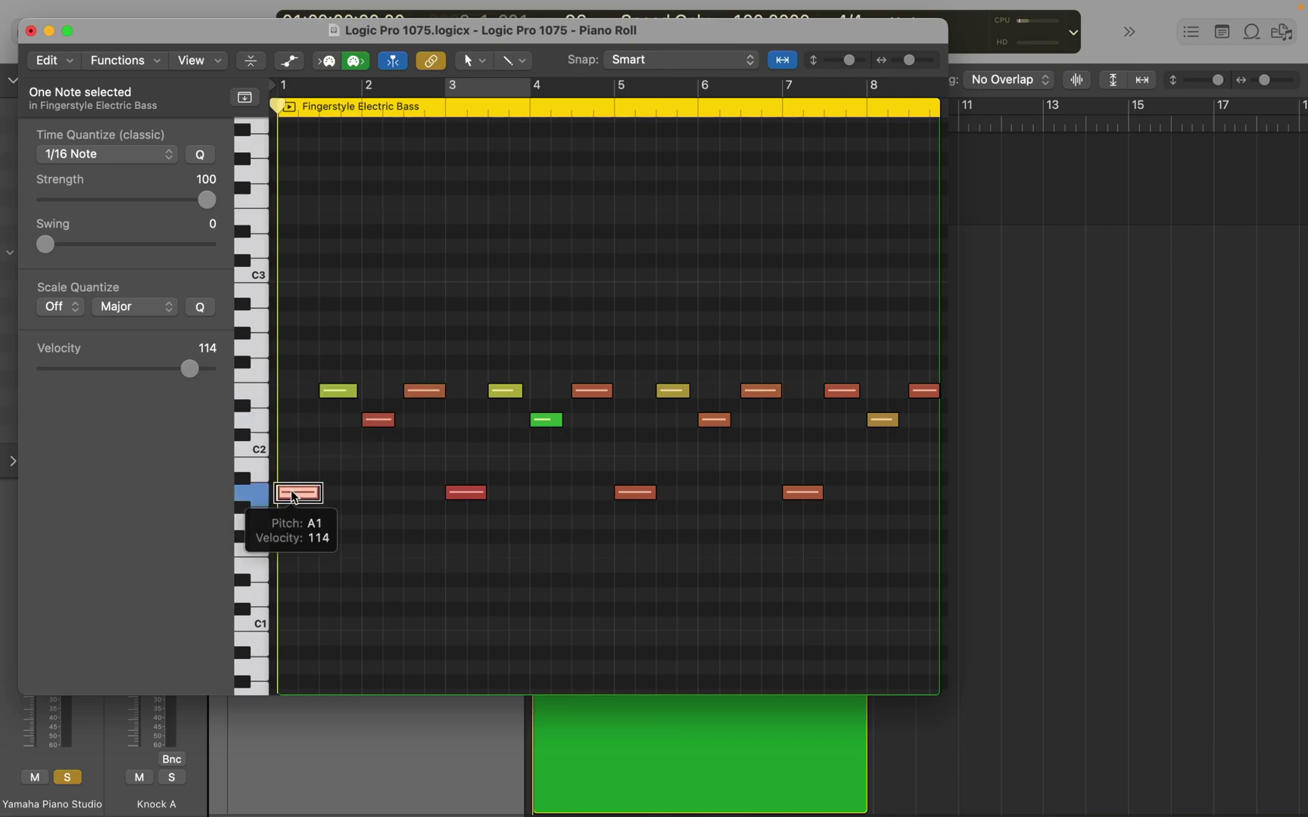
{"action": "key", "text": "space"}
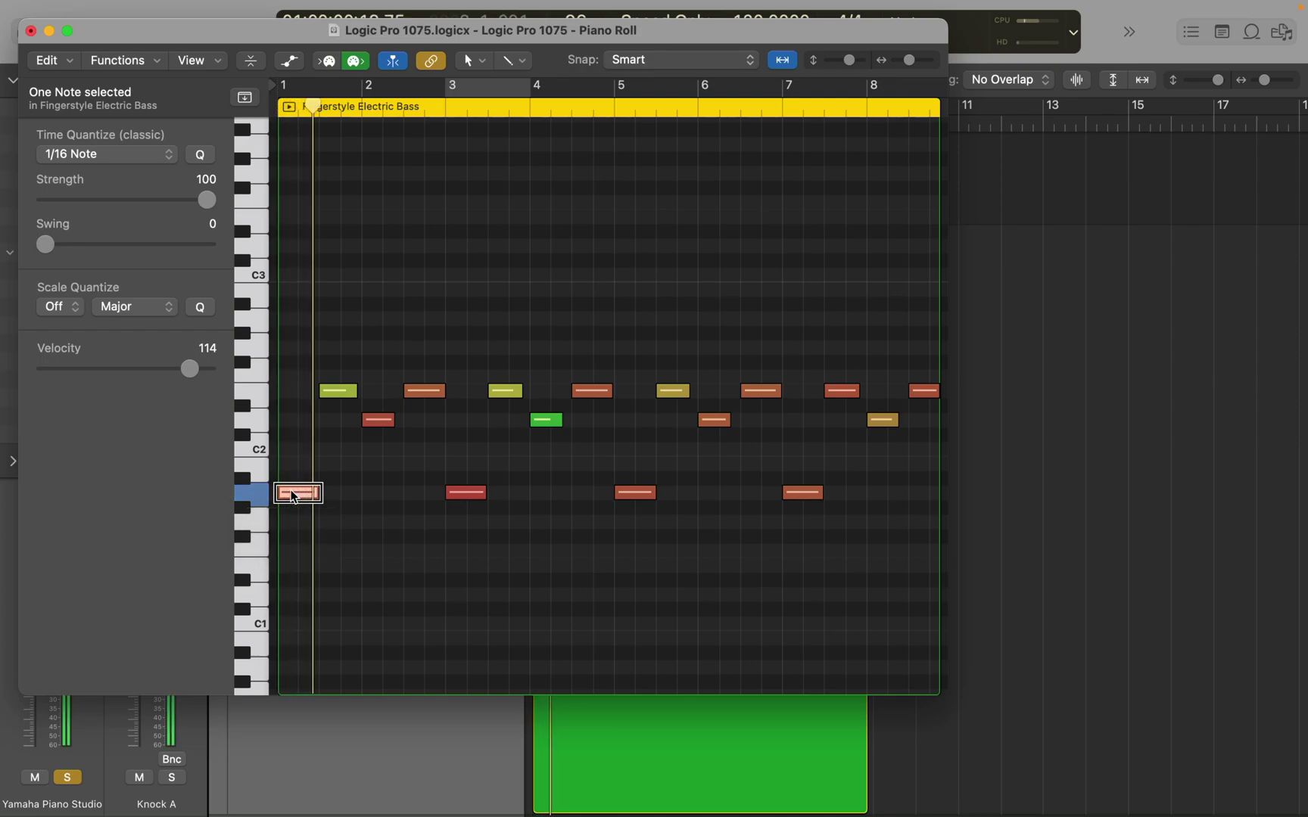
{"action": "key", "text": "space"}
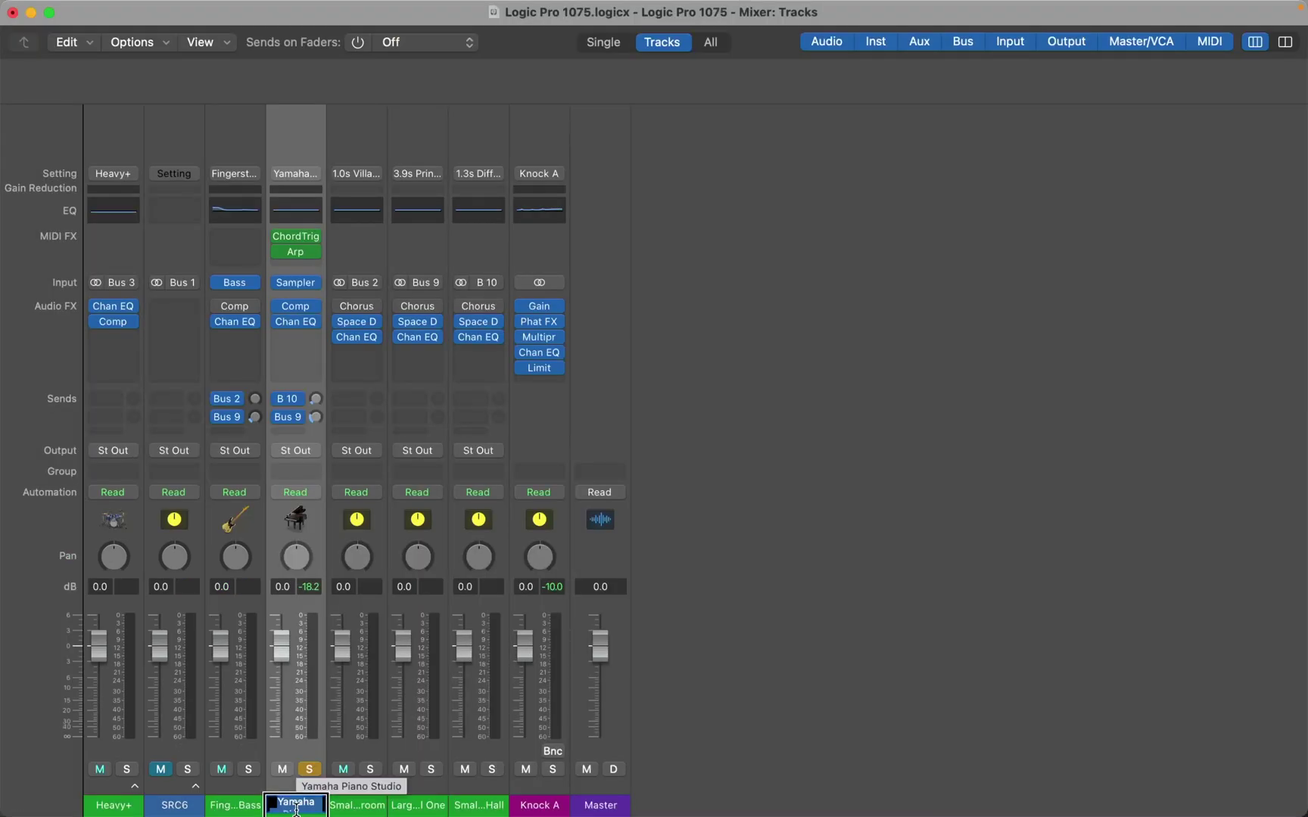
Step: Set the Yamaha Piano Studio channel to record MIDI to the track directly after the Chord Trigger effect
{"action": "key", "text": "ctrl+alt+Right"}
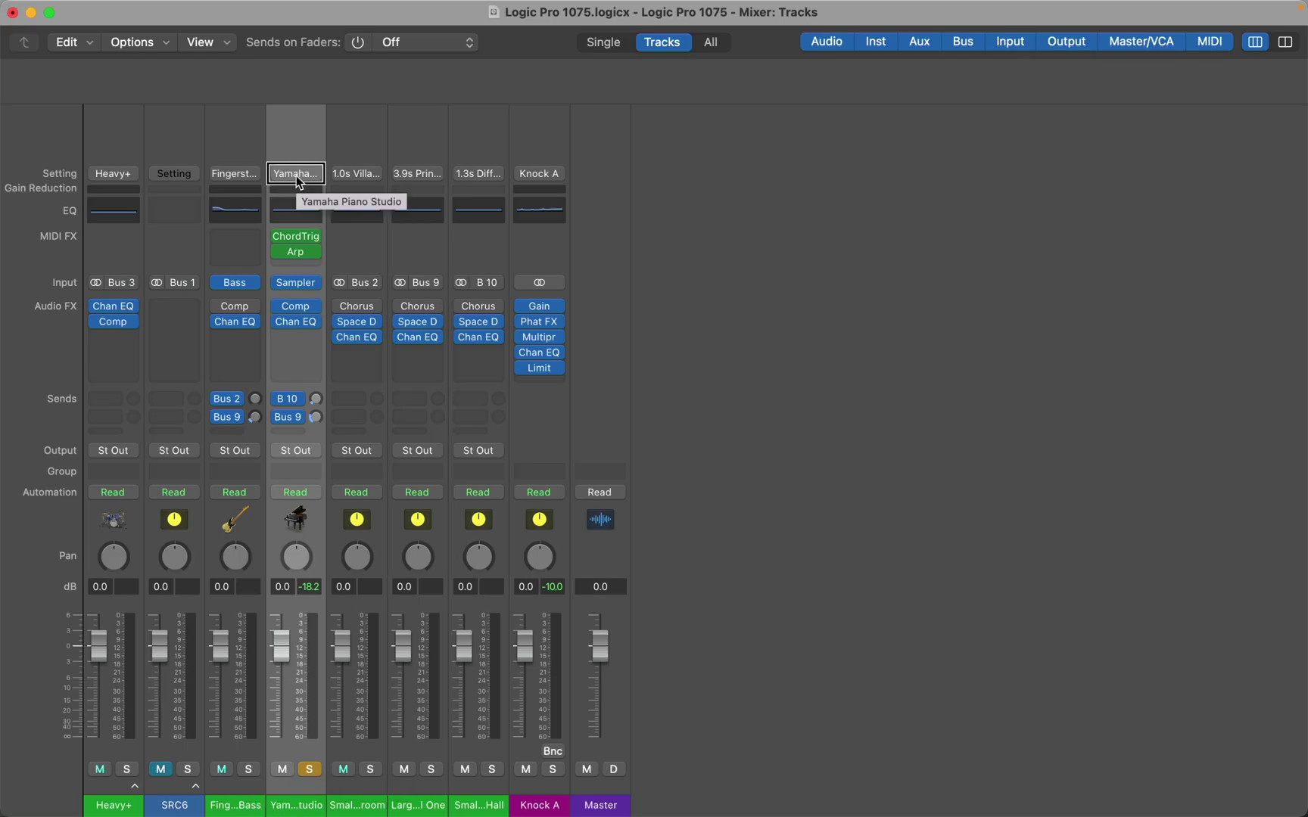
{"action": "key", "text": "ctrl+alt+Right"}
{"action": "key", "text": "ctrl+alt+Right"}
{"action": "key", "text": "ctrl+alt+Right"}
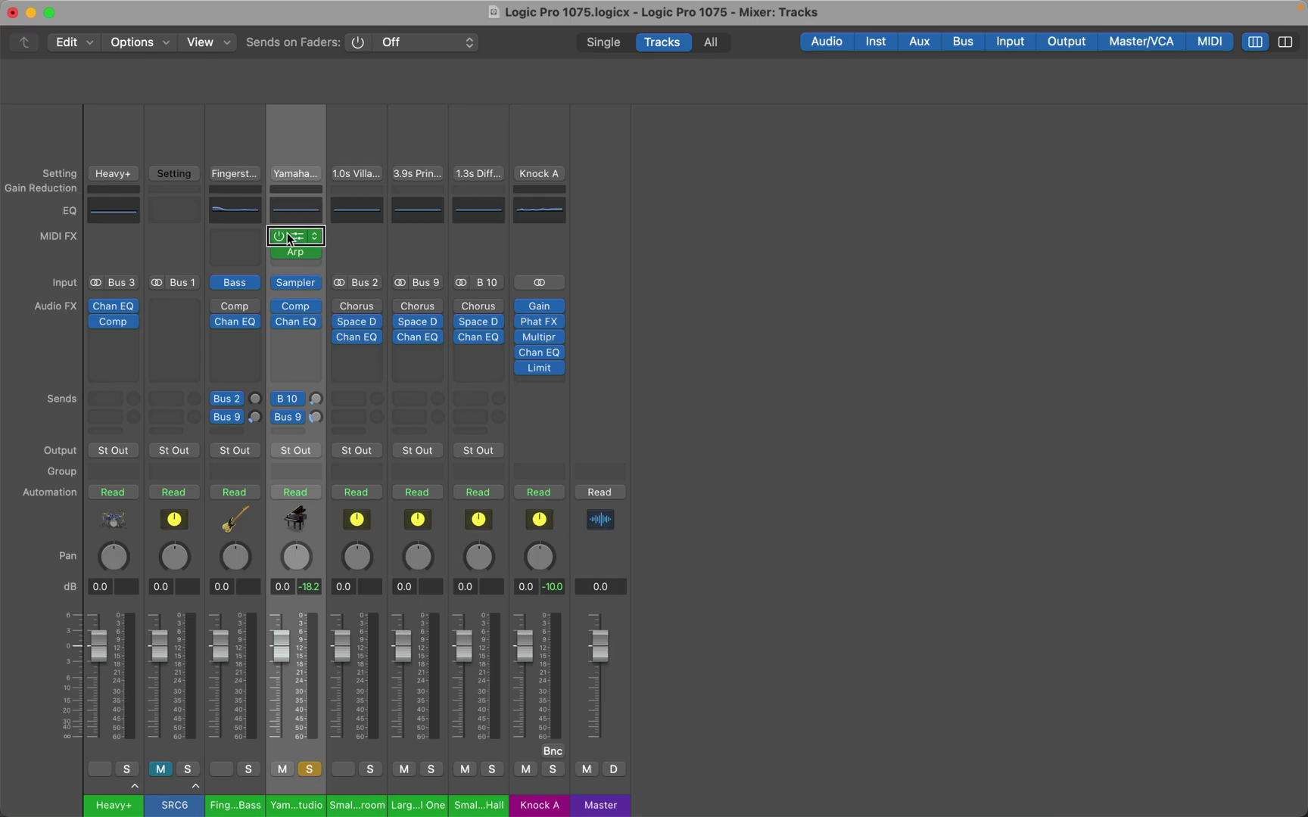
{"action": "key", "text": "ctrl+alt+shift+Down"}
{"action": "key", "text": "ctrl+alt+Right"}
{"action": "key", "text": "ctrl+alt+Right"}
{"action": "key", "text": "ctrl+alt+space"}
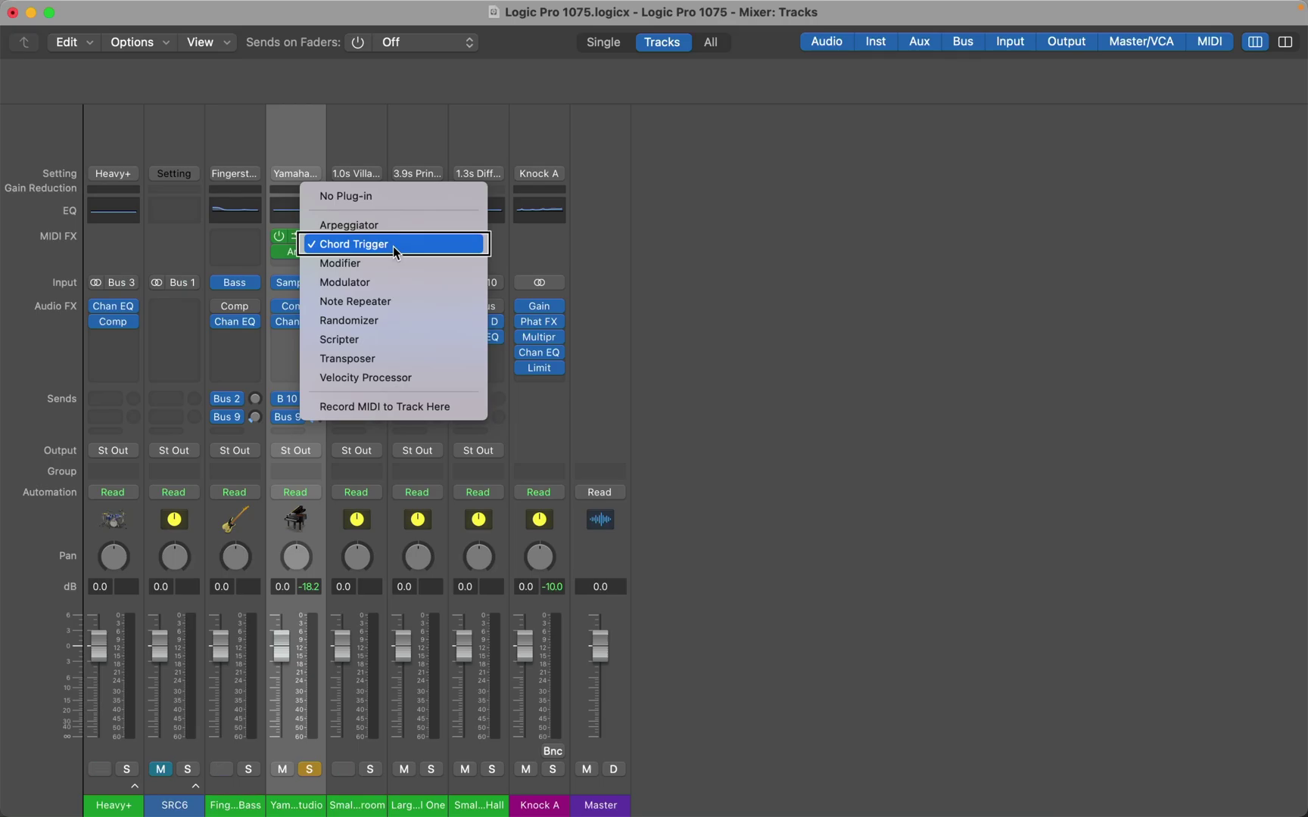
{"action": "key", "text": "Down"}
{"action": "key", "text": "Down"}
{"action": "key", "text": "Down"}
{"action": "key", "text": "Down"}
{"action": "key", "text": "Down"}
{"action": "key", "text": "Down"}
{"action": "key", "text": "Down"}
{"action": "key", "text": "Down"}
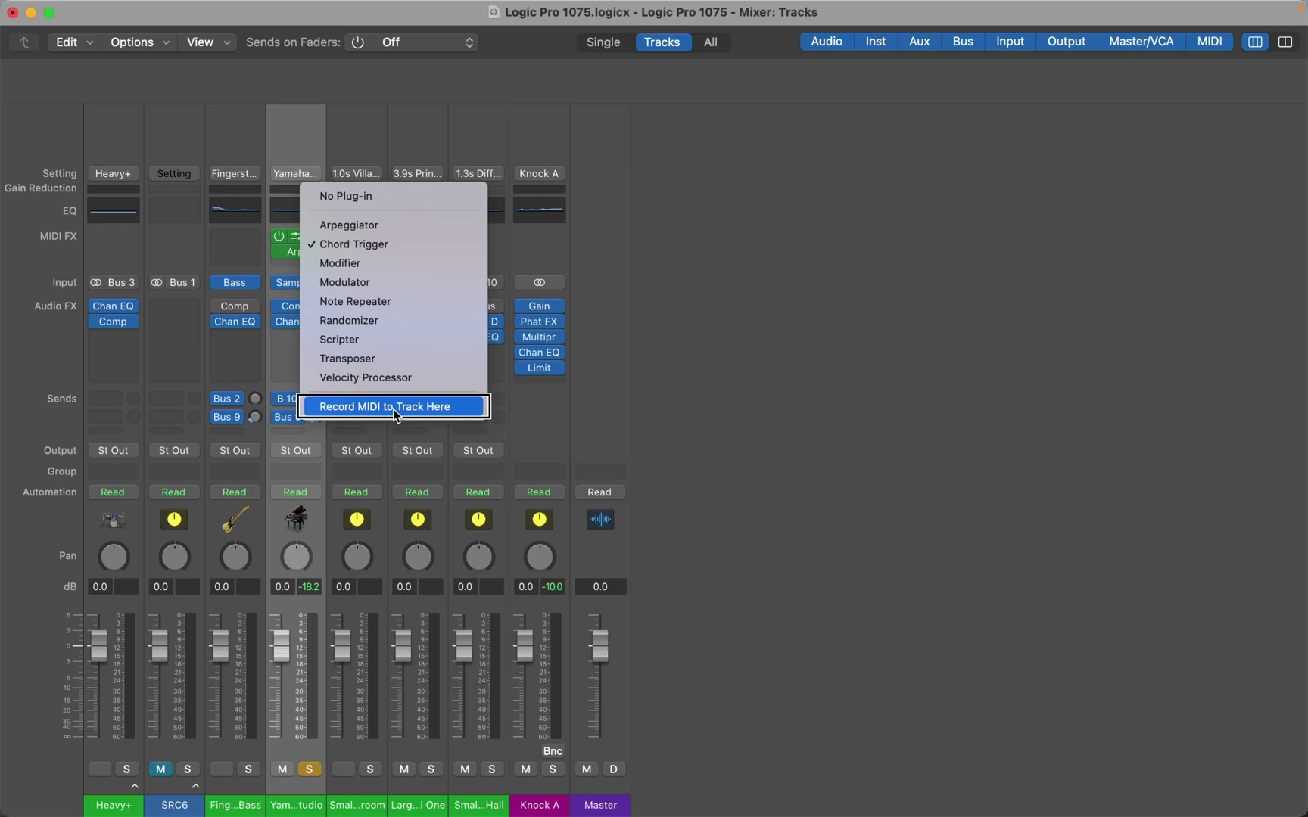
{"action": "key", "text": "Return"}
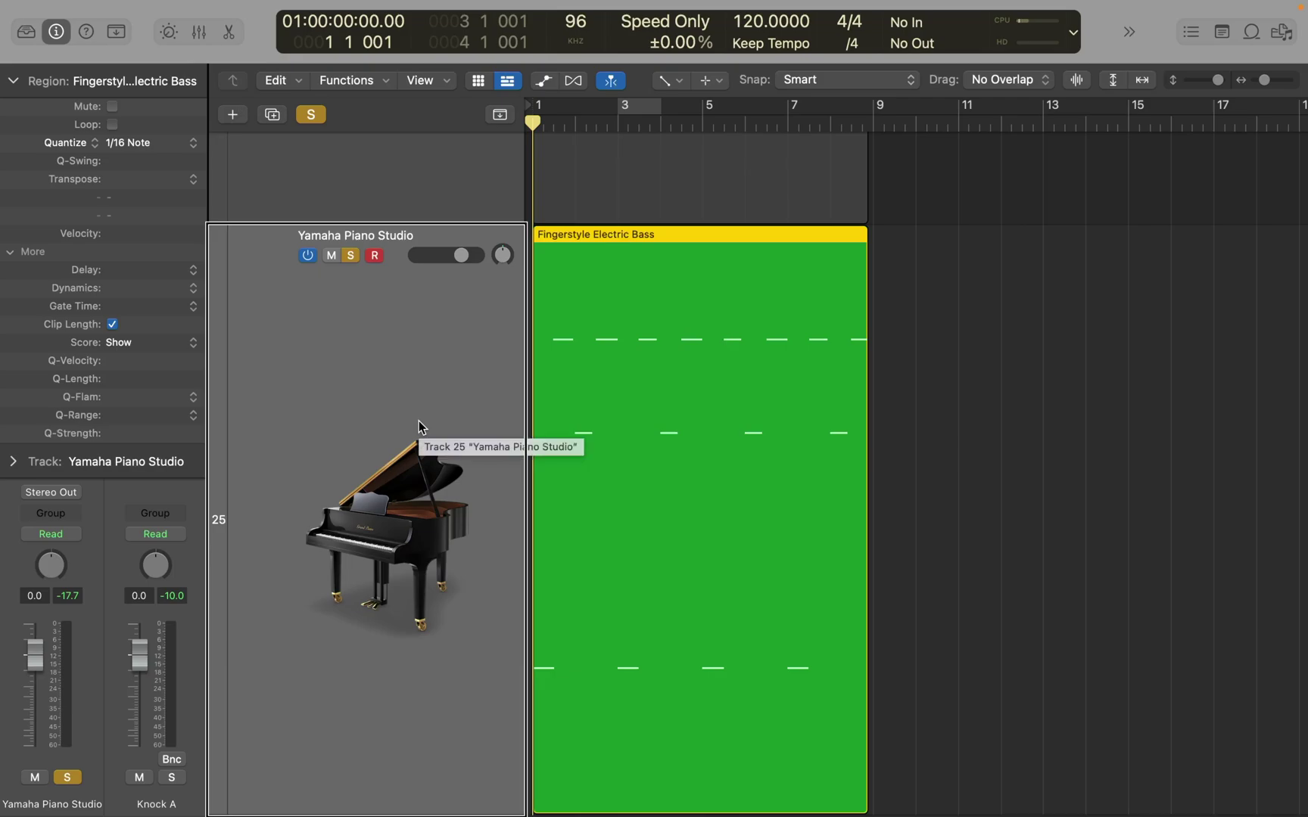
Step: Replace the bass region on the Yamaha Piano Studio track with a new recording of about four bars, quantized to 1/16 Note
{"action": "key", "text": "Delete"}
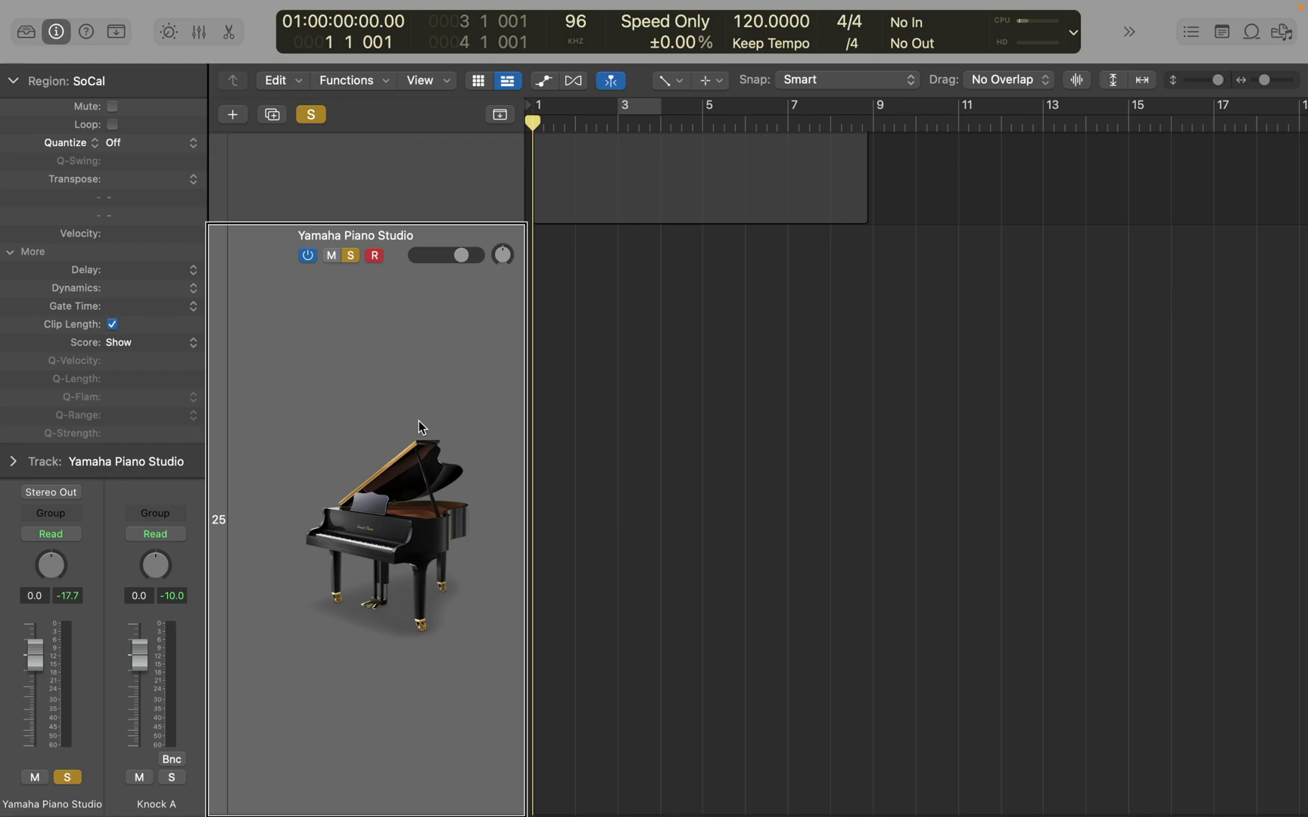
{"action": "key", "text": "r"}
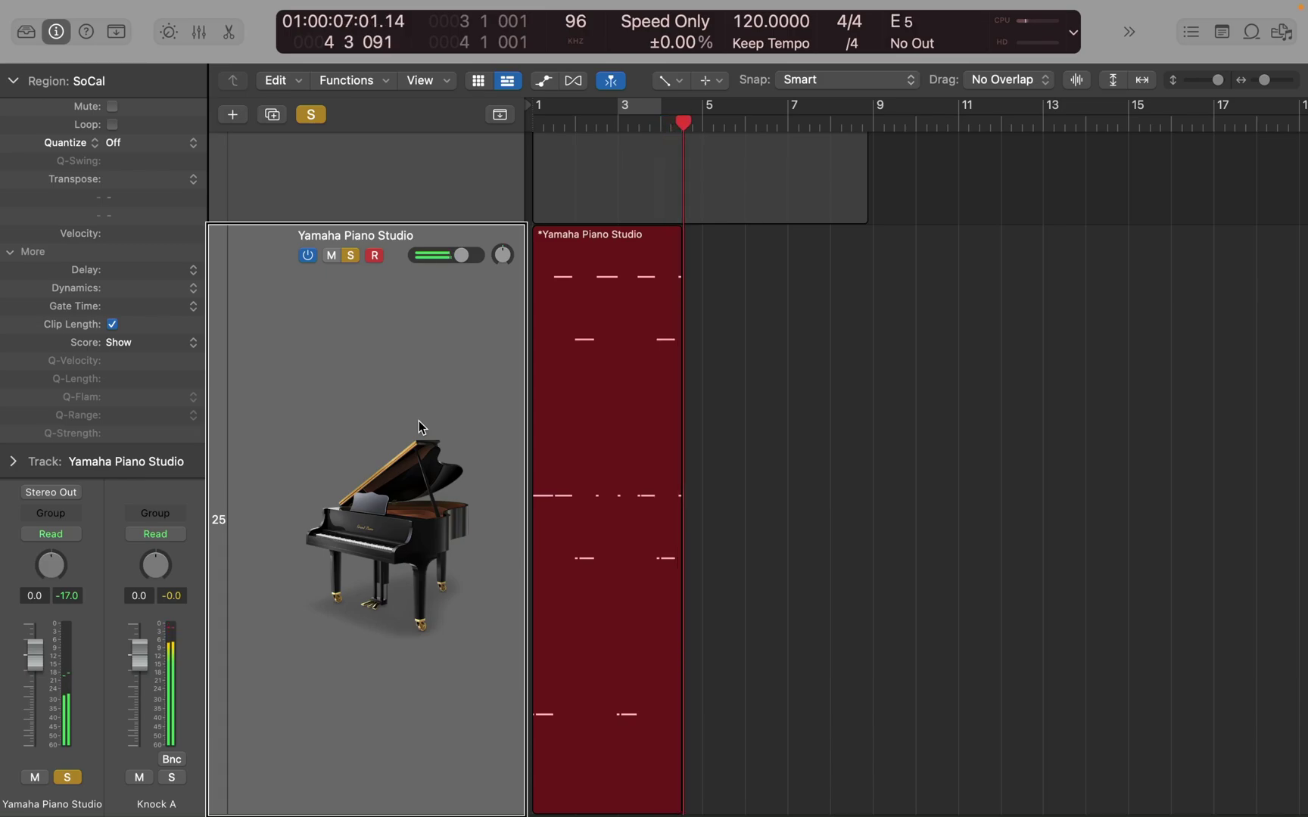
{"action": "key", "text": "space"}
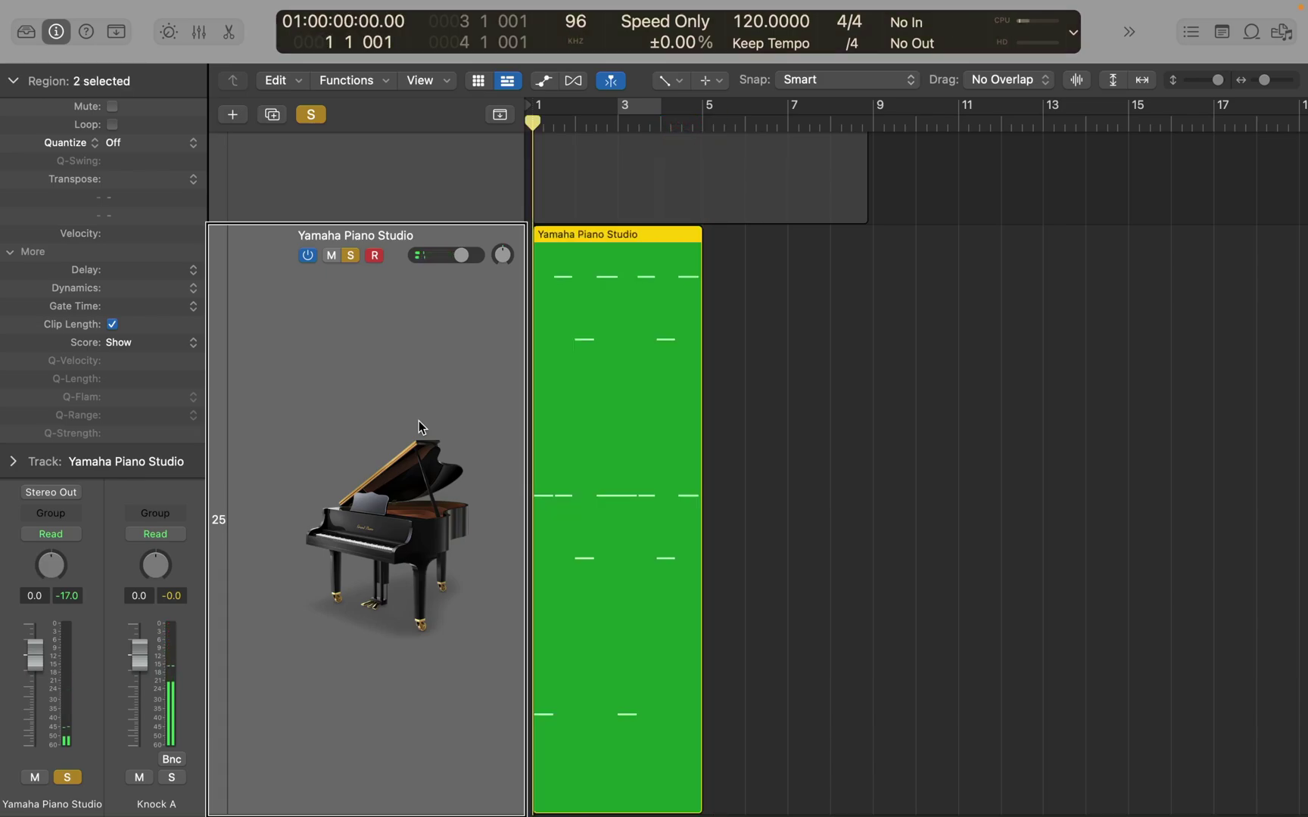
{"action": "key", "text": "q"}
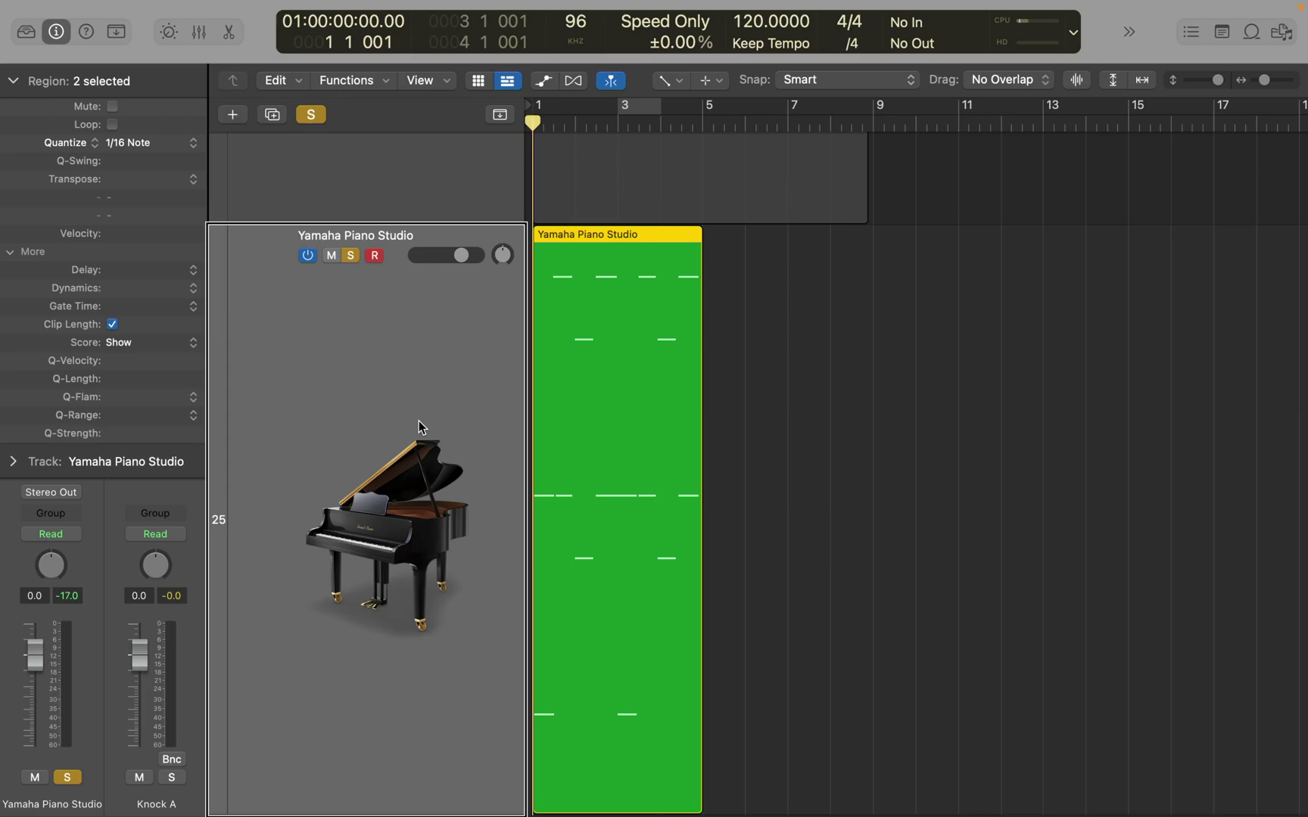
Step: Examine the pitches of the recorded piano notes at the start of the region in the Piano Roll, then close the editor
{"action": "key", "text": "super+4"}
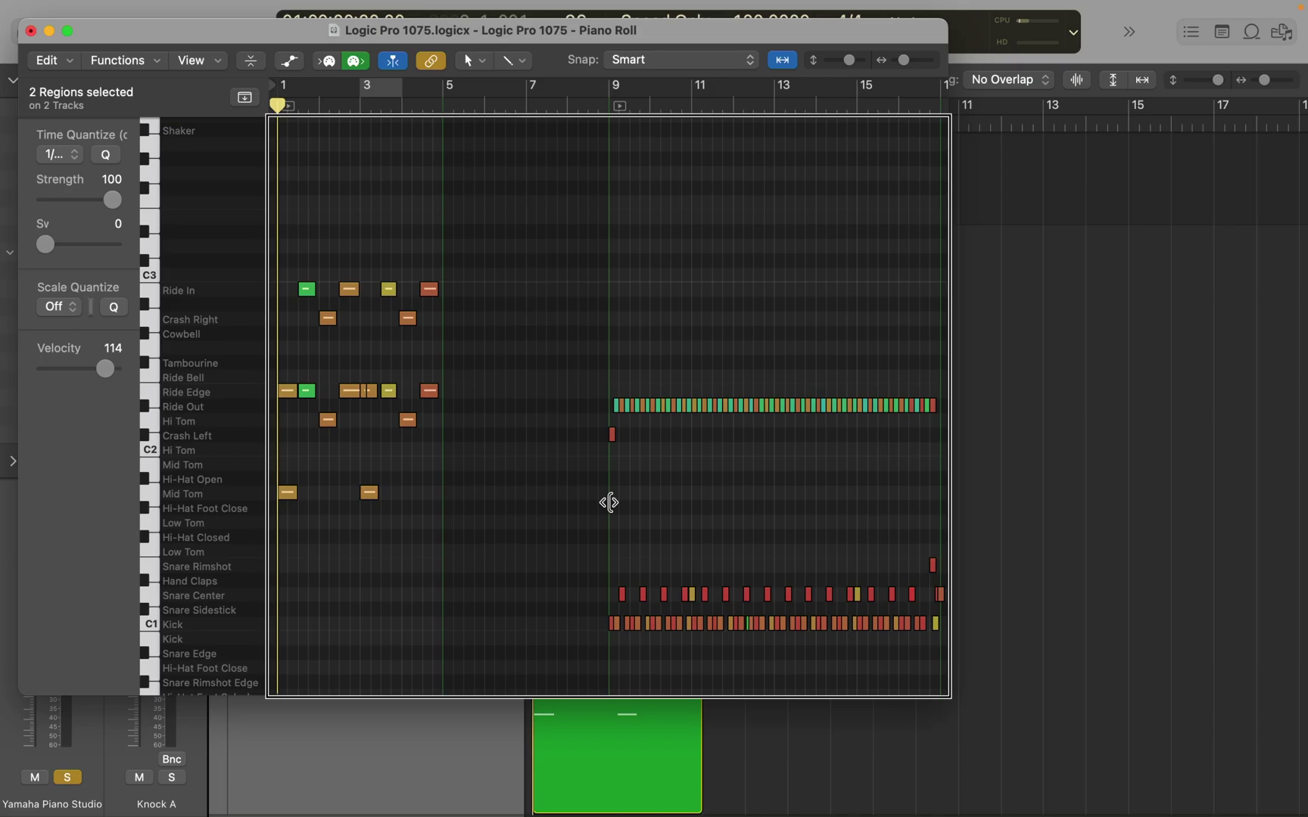
{"action": "left_click", "coordinate": [287, 493]}
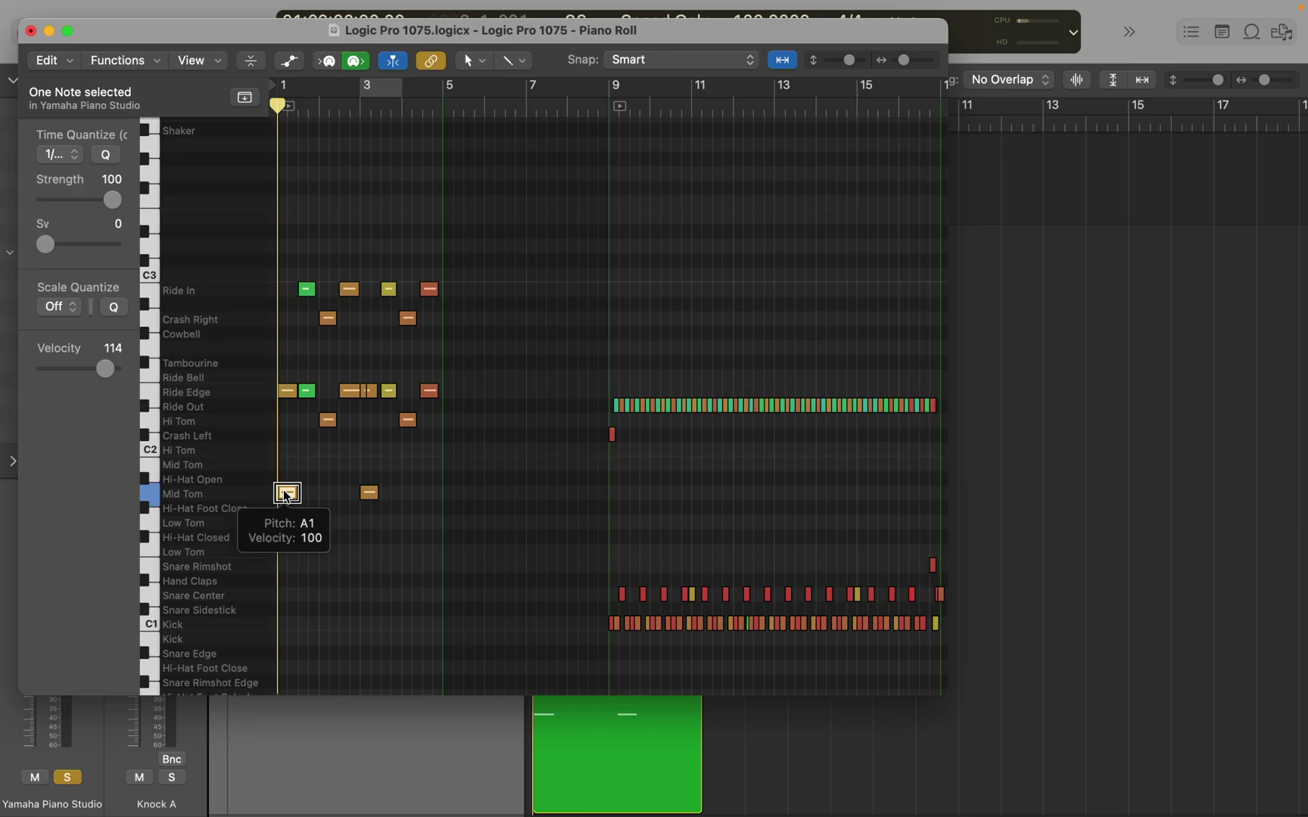
{"action": "left_click_drag", "start_coordinate": [286, 496], "coordinate": [286, 394]}
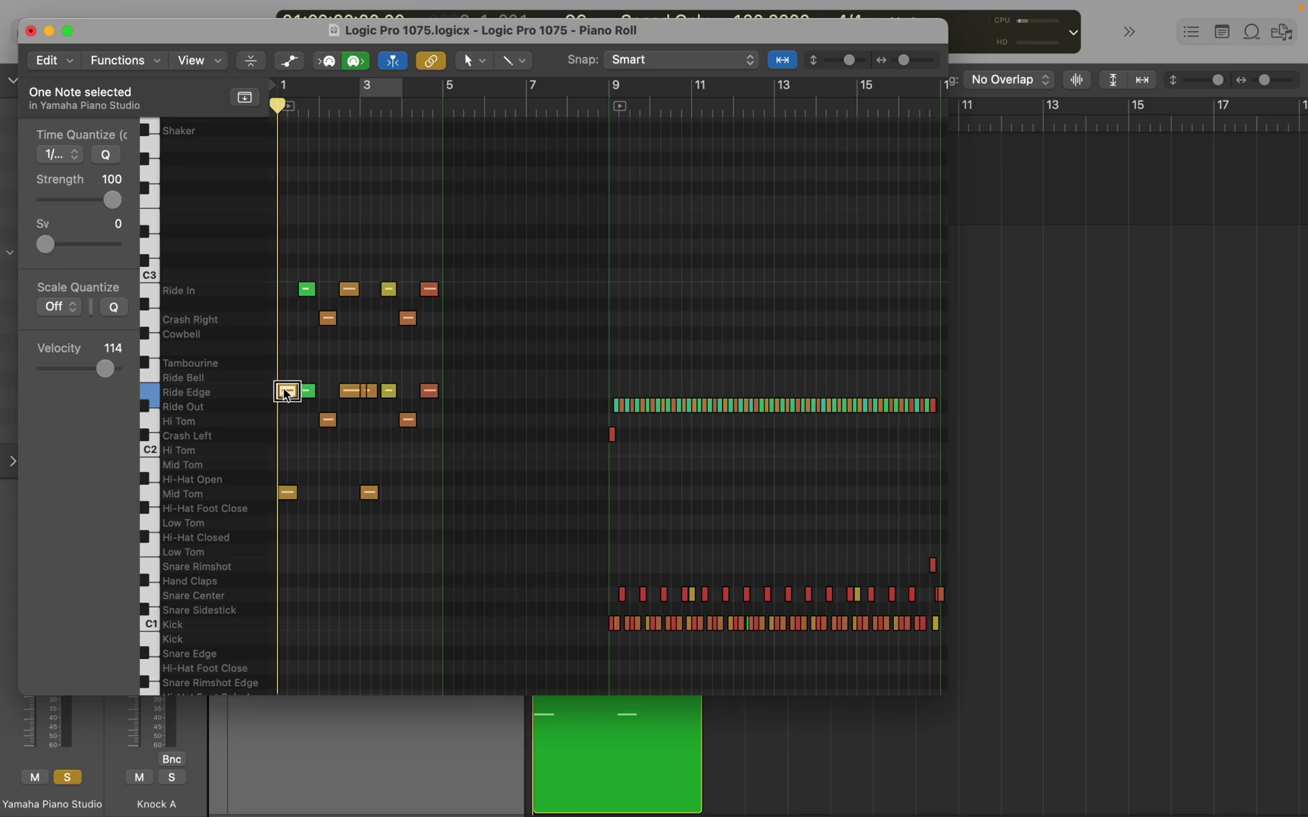
{"action": "left_click", "coordinate": [306, 393]}
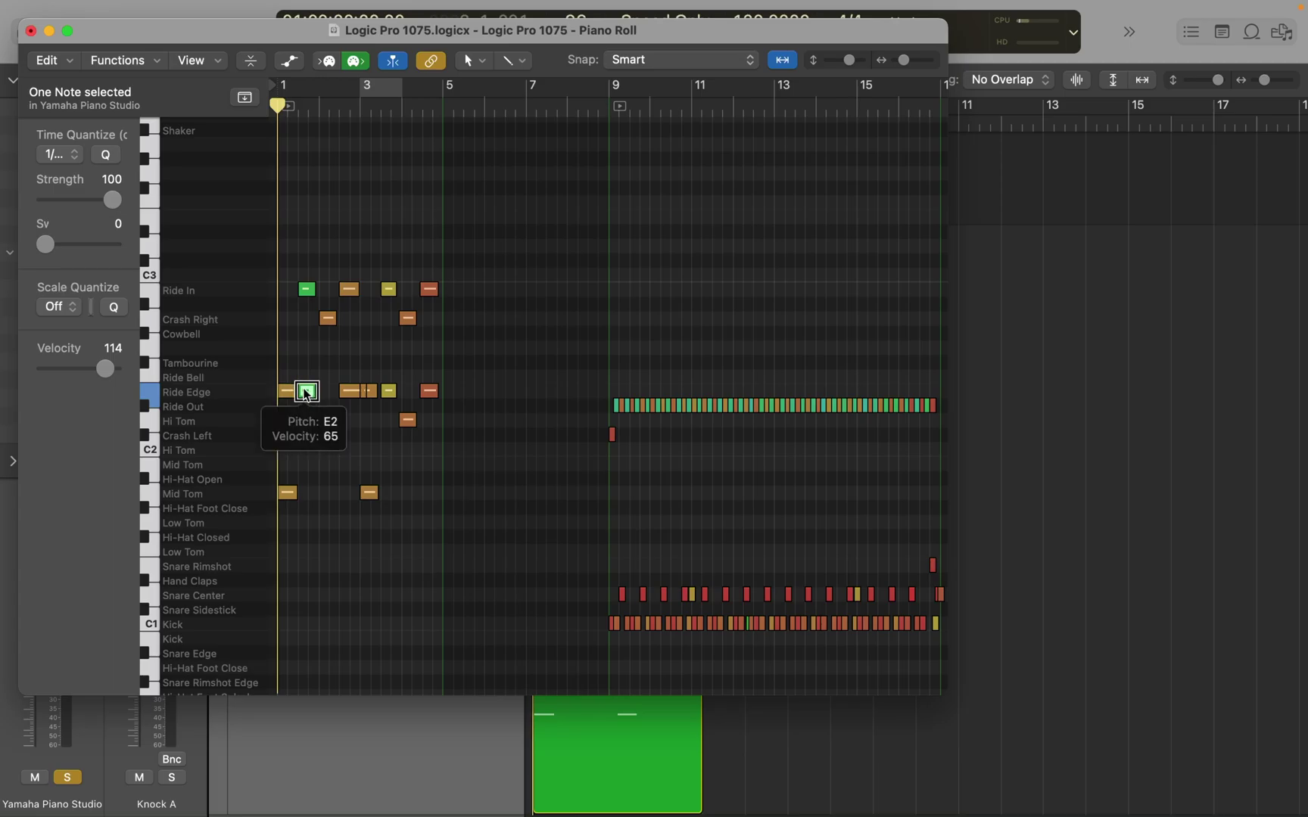
{"action": "left_click", "coordinate": [306, 289]}
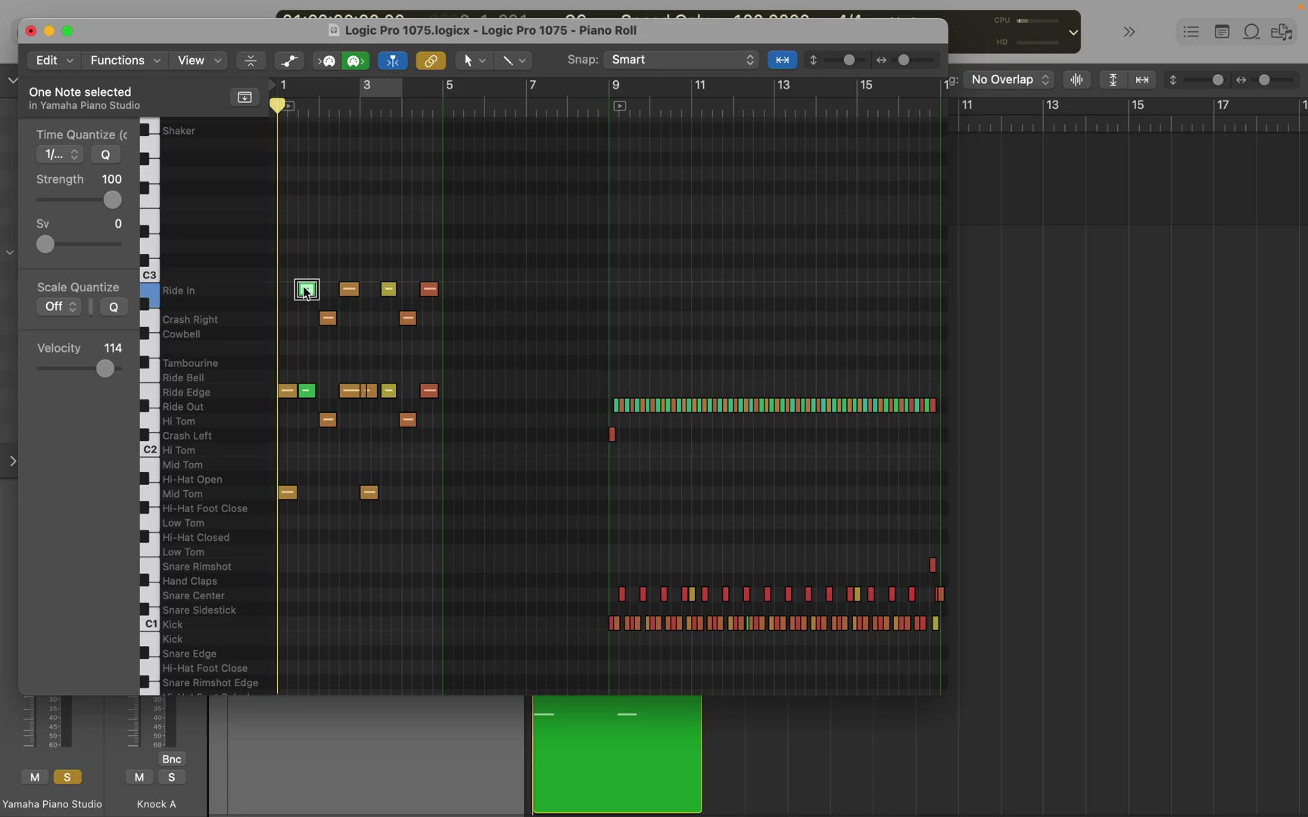
{"action": "left_click", "coordinate": [328, 420]}
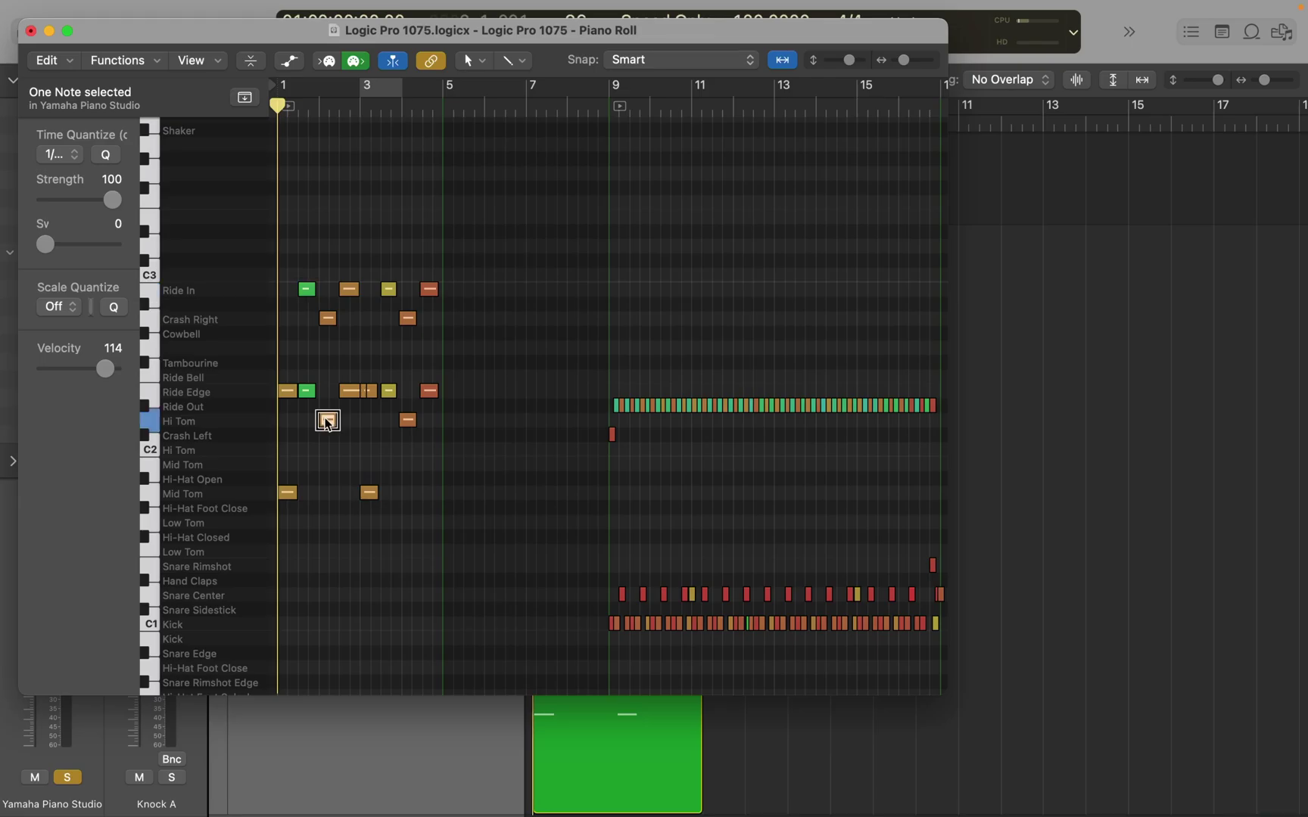
{"action": "left_click", "coordinate": [328, 319]}
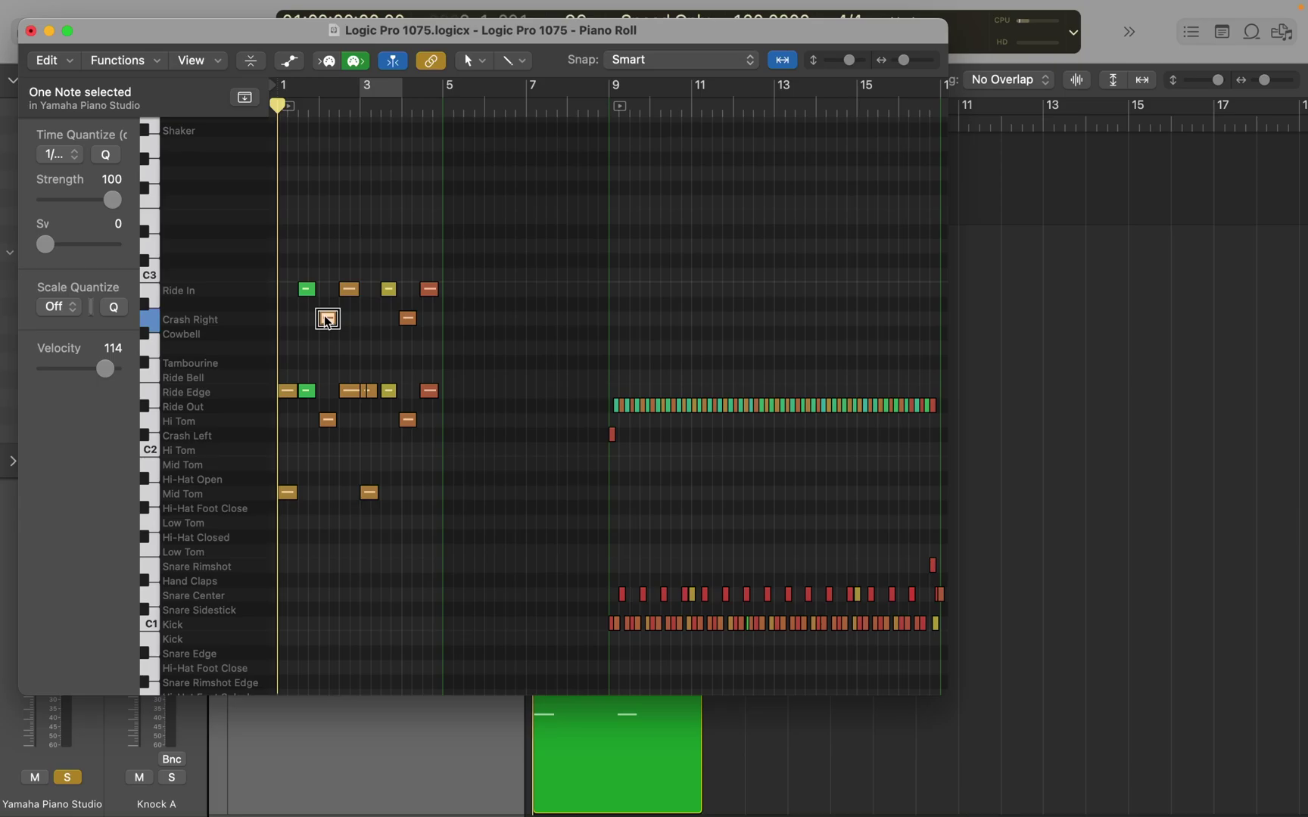
{"action": "key", "text": "super+w"}
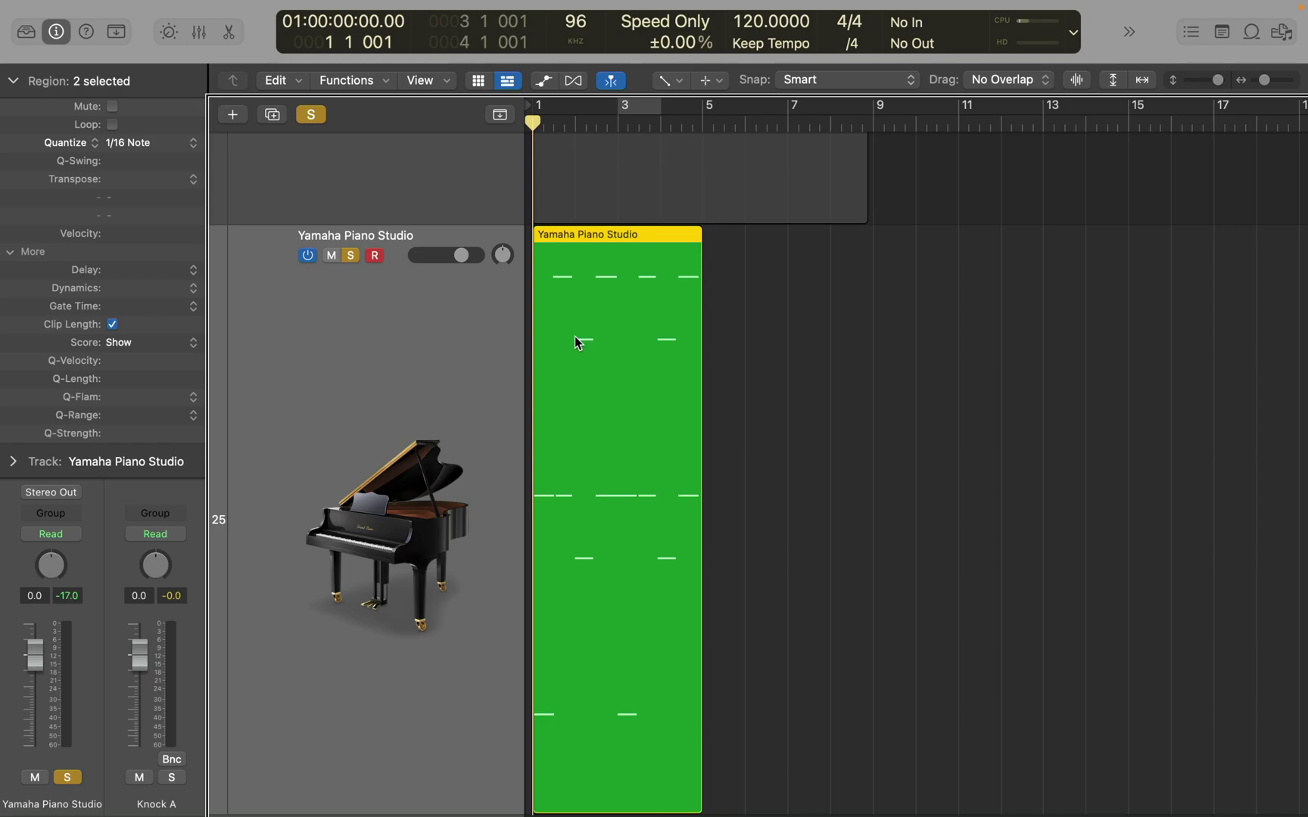
Step: Delete the recorded piano region and insert a Transposer MIDI effect above Chord Trigger on the Yamaha Piano Studio channel
{"action": "key", "text": "Delete"}
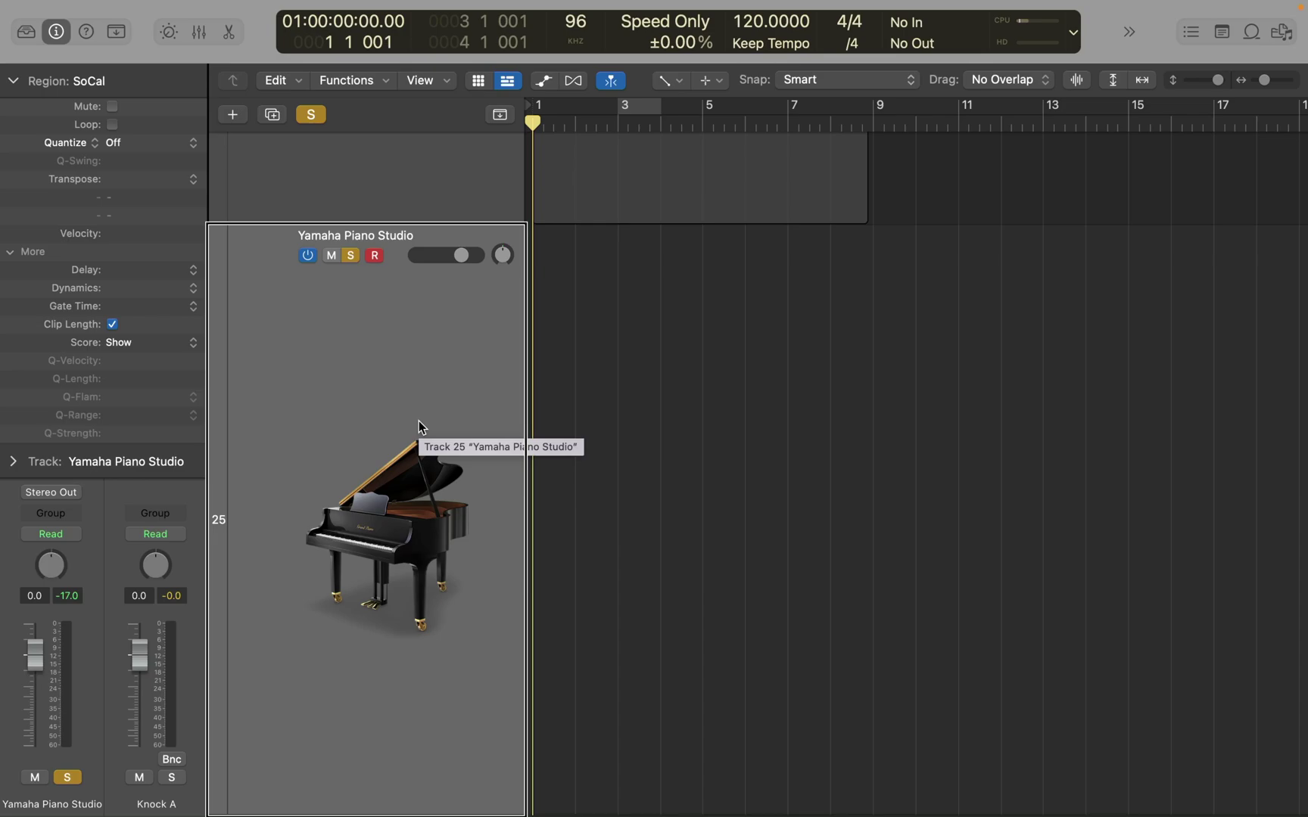
{"action": "key", "text": "super+2"}
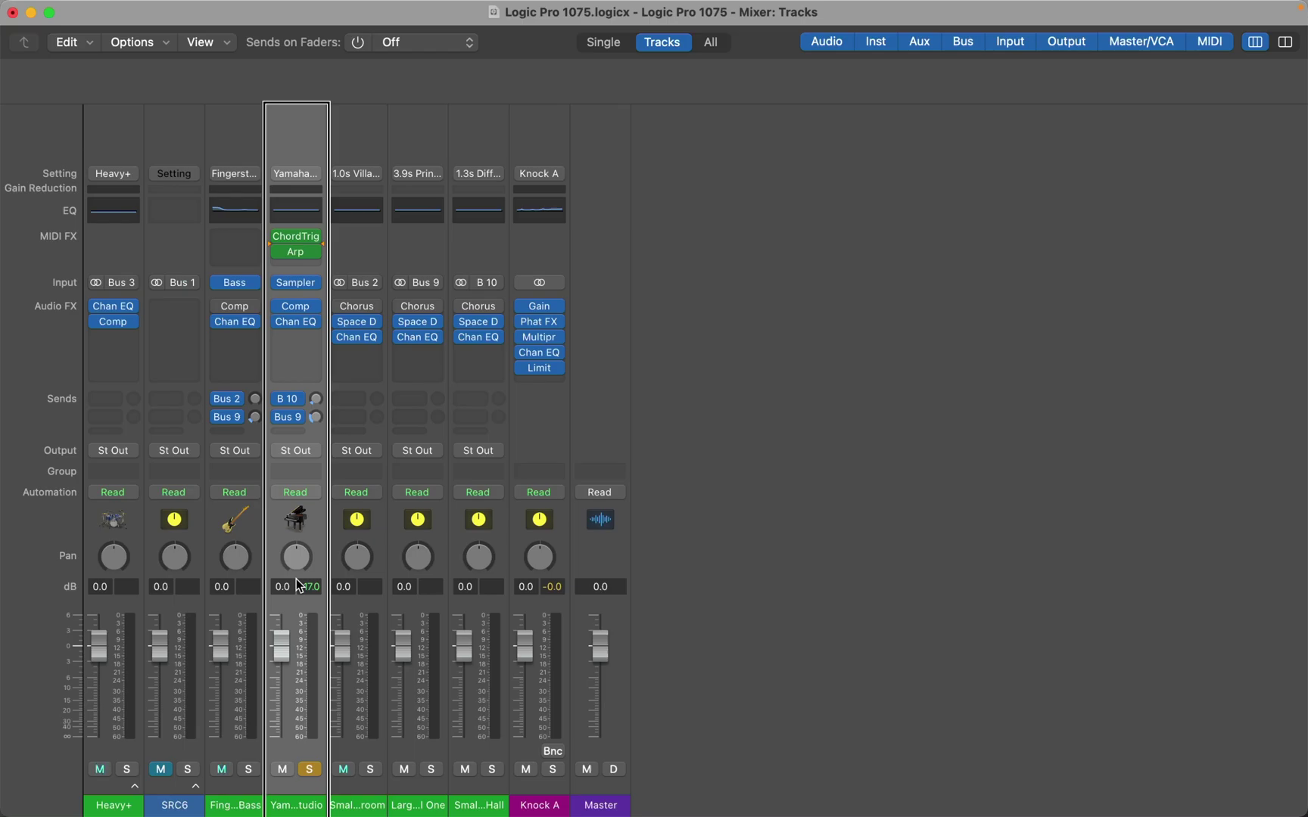
{"action": "double_click", "coordinate": [296, 805]}
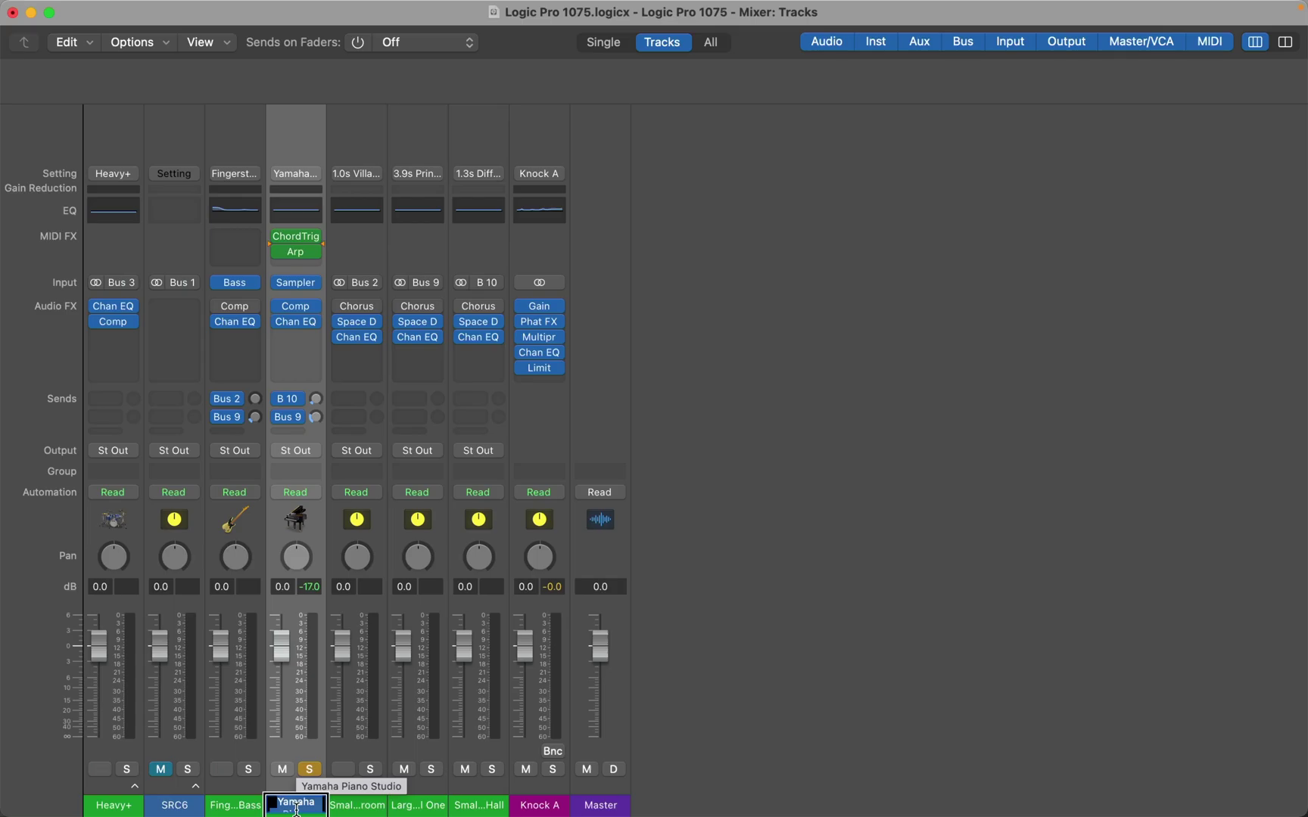
{"action": "key", "text": "Escape"}
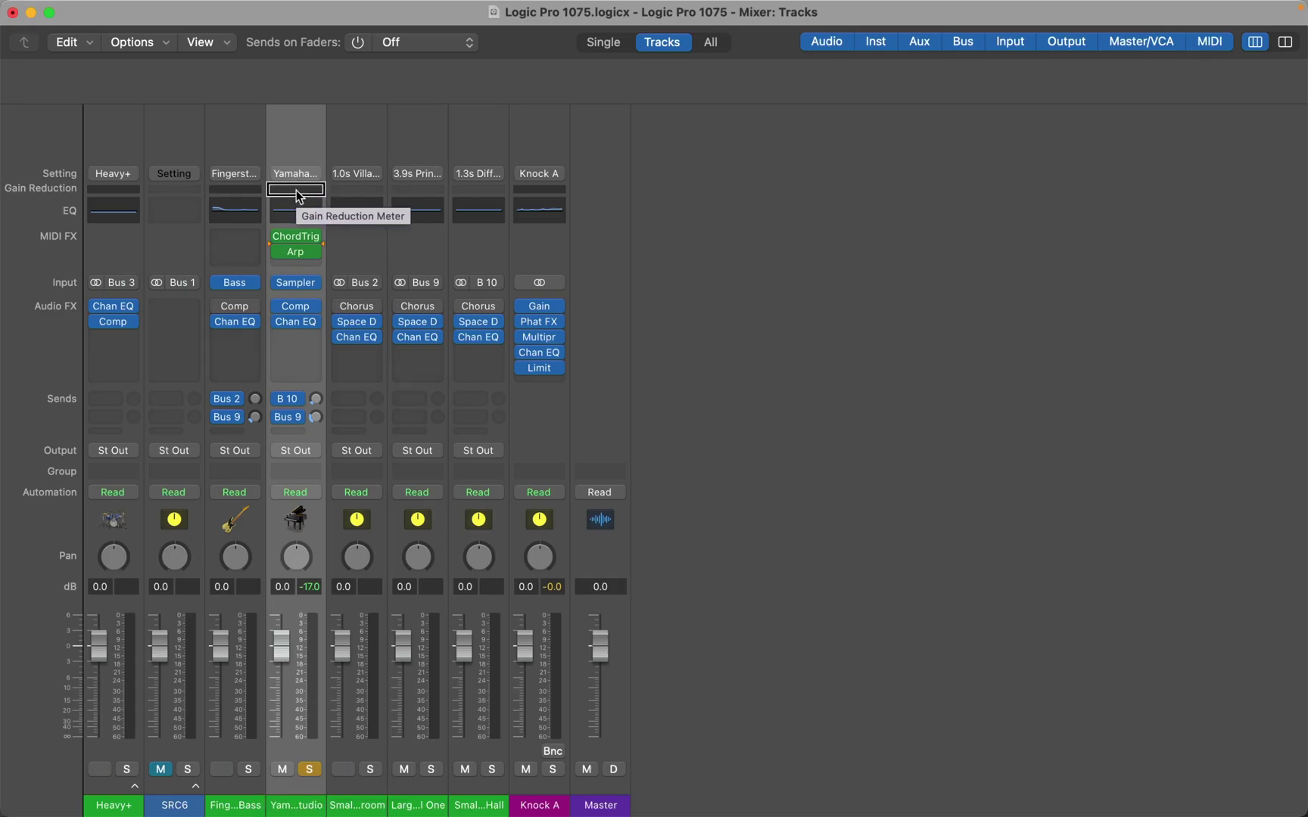
{"action": "mouse_move", "coordinate": [288, 235]}
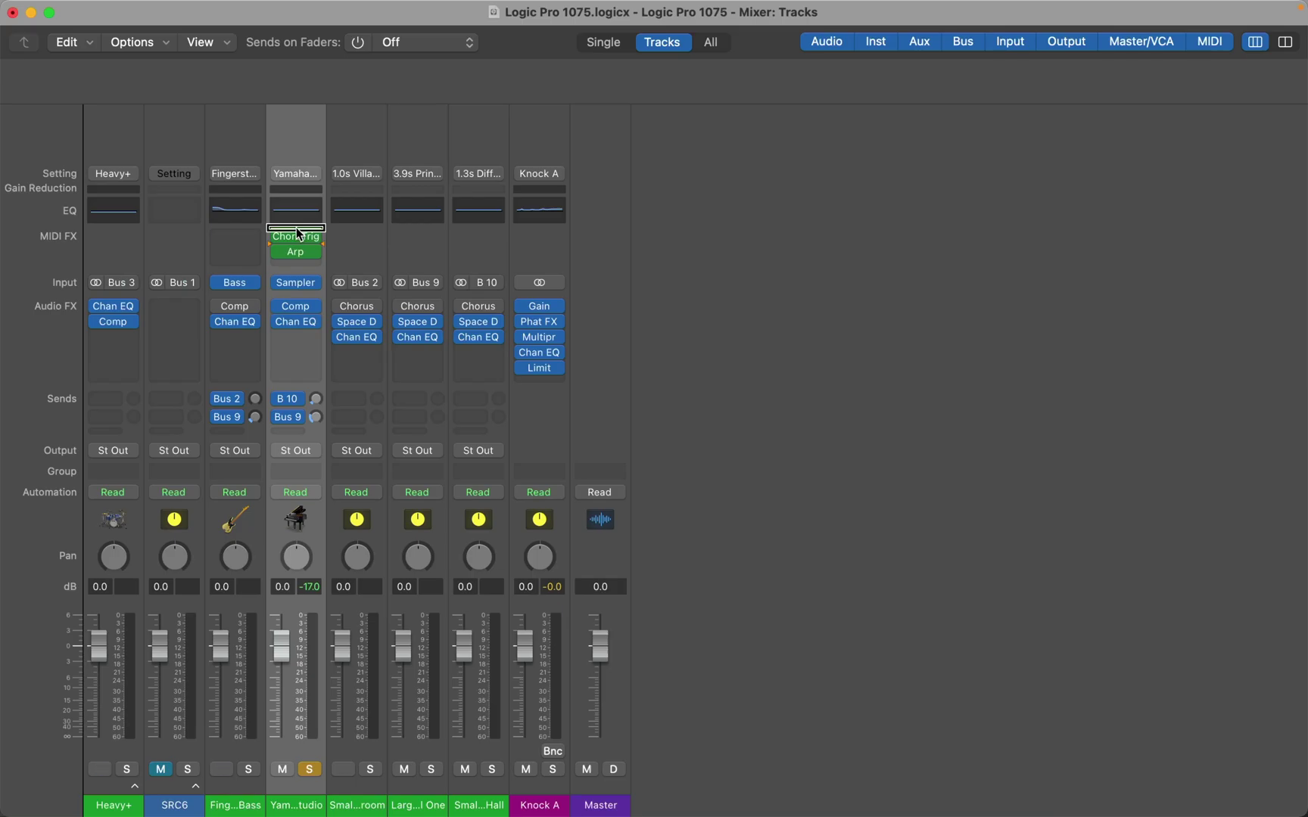
{"action": "left_click", "coordinate": [297, 230]}
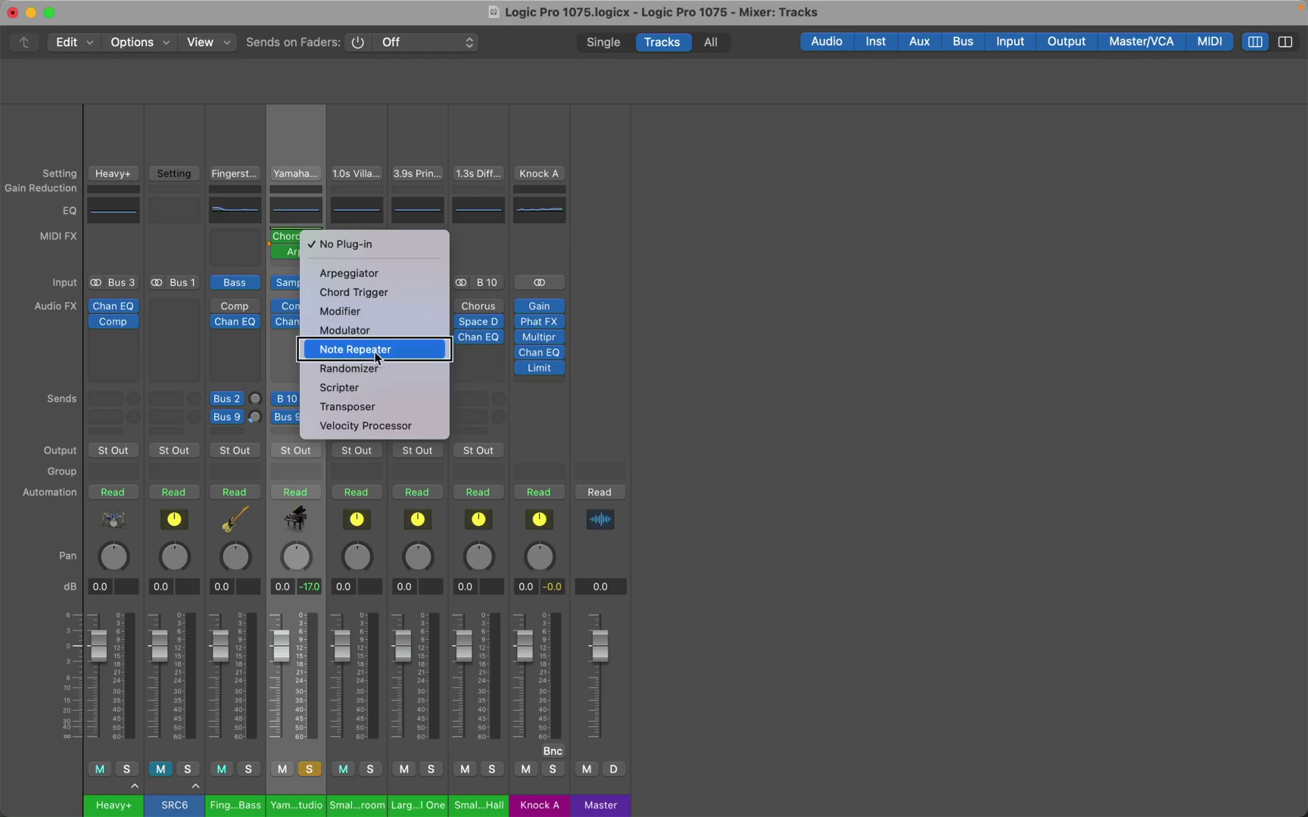
{"action": "left_click", "coordinate": [376, 409]}
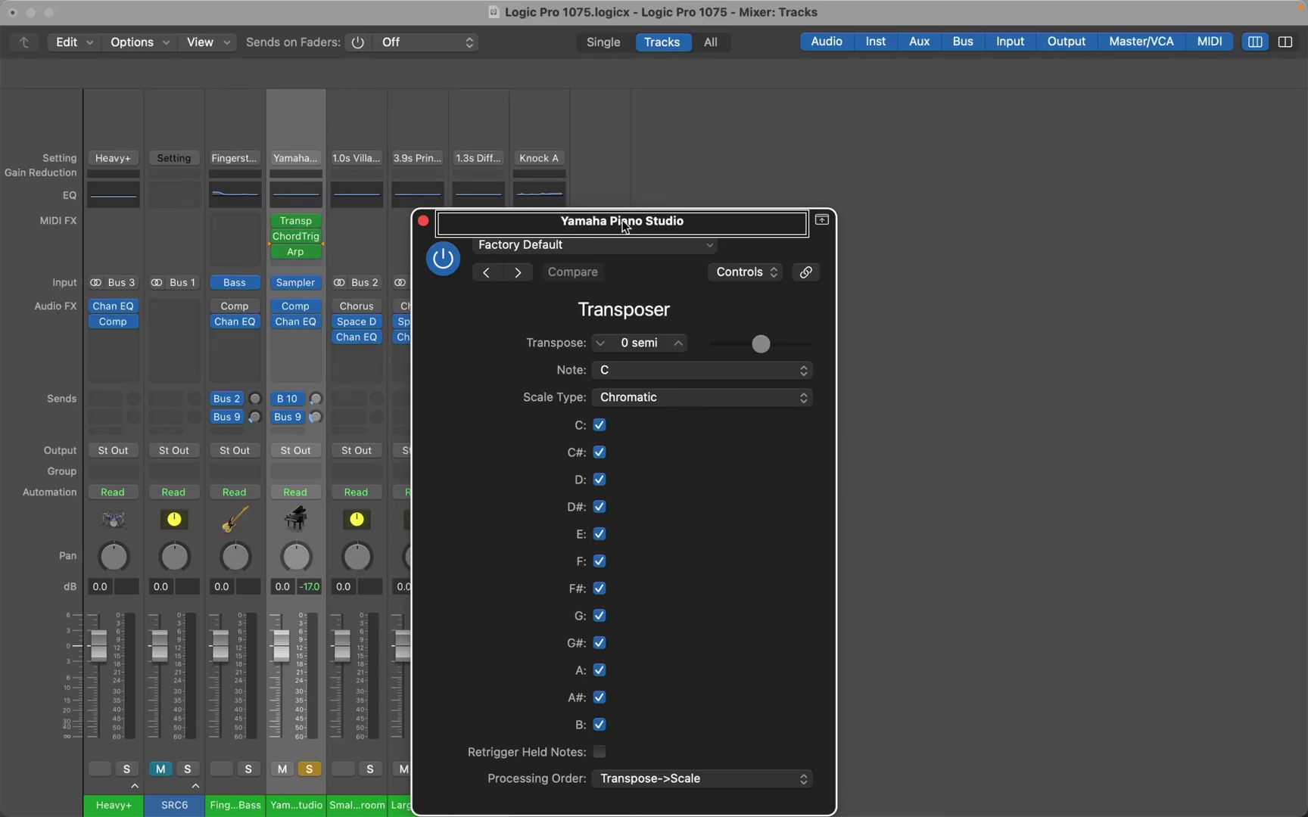
Step: Set the Transposer's Transpose value to -2 semi on the Yamaha Piano Studio channel and close the plug-in window
{"action": "left_click", "coordinate": [554, 485]}
{"action": "left_click", "coordinate": [702, 349]}
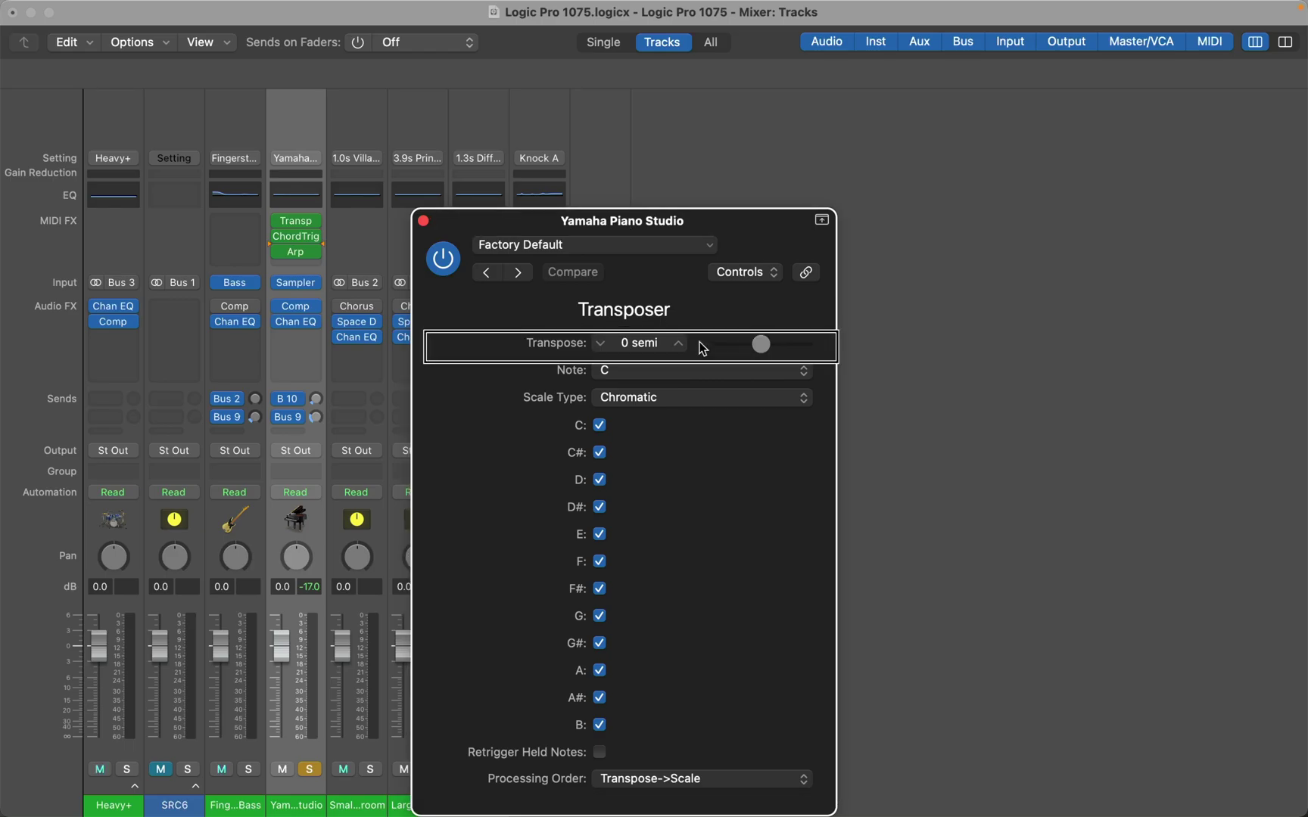
{"action": "left_click", "coordinate": [640, 346]}
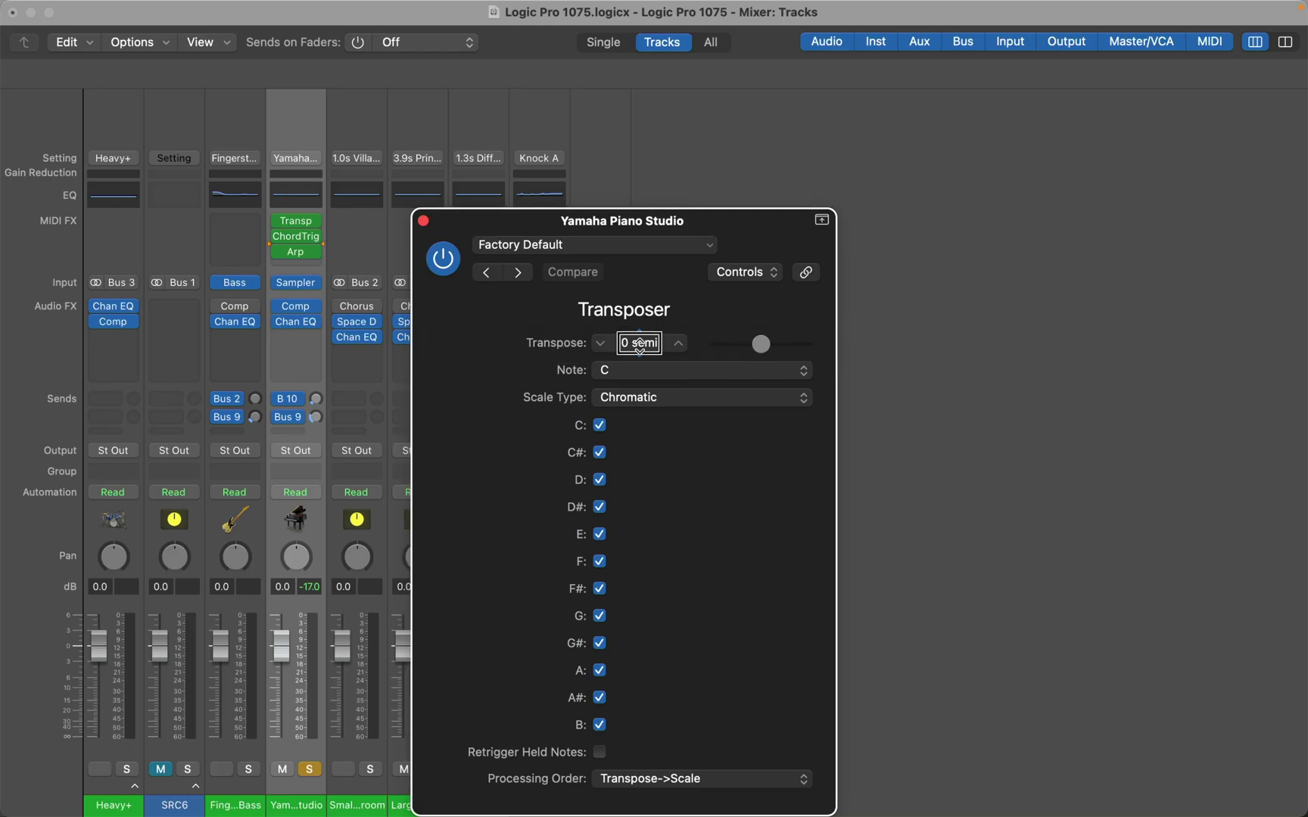
{"action": "scroll", "coordinate": [640, 346], "scroll_direction": "down", "scroll_amount": 20}
{"action": "scroll", "coordinate": [640, 345], "scroll_direction": "up", "scroll_amount": 19}
{"action": "scroll", "coordinate": [640, 346], "scroll_direction": "down", "scroll_amount": 1}
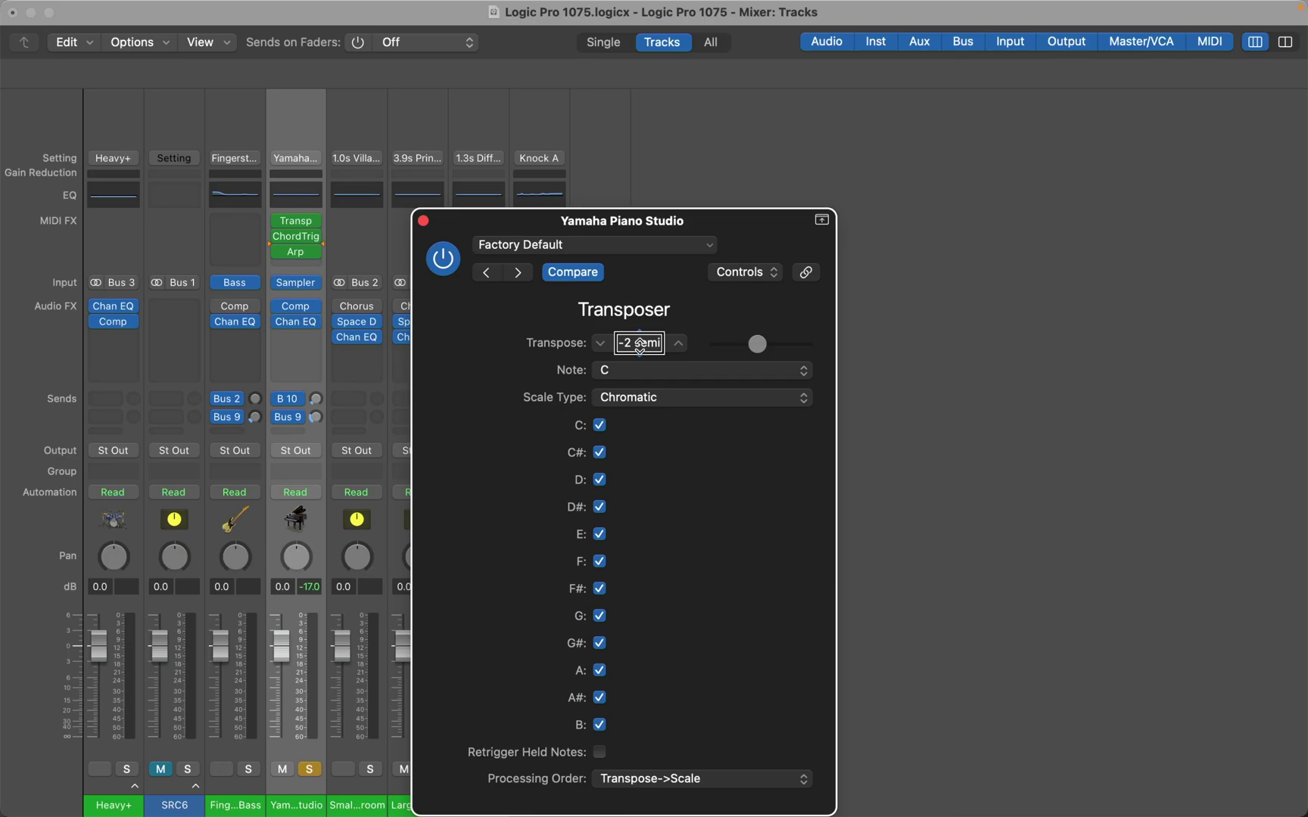
{"action": "key", "text": "super+w"}
Step: Set the Yamaha Piano Studio channel to record MIDI to the track at the Arpeggiator's effect slot
{"action": "double_click", "coordinate": [296, 805]}
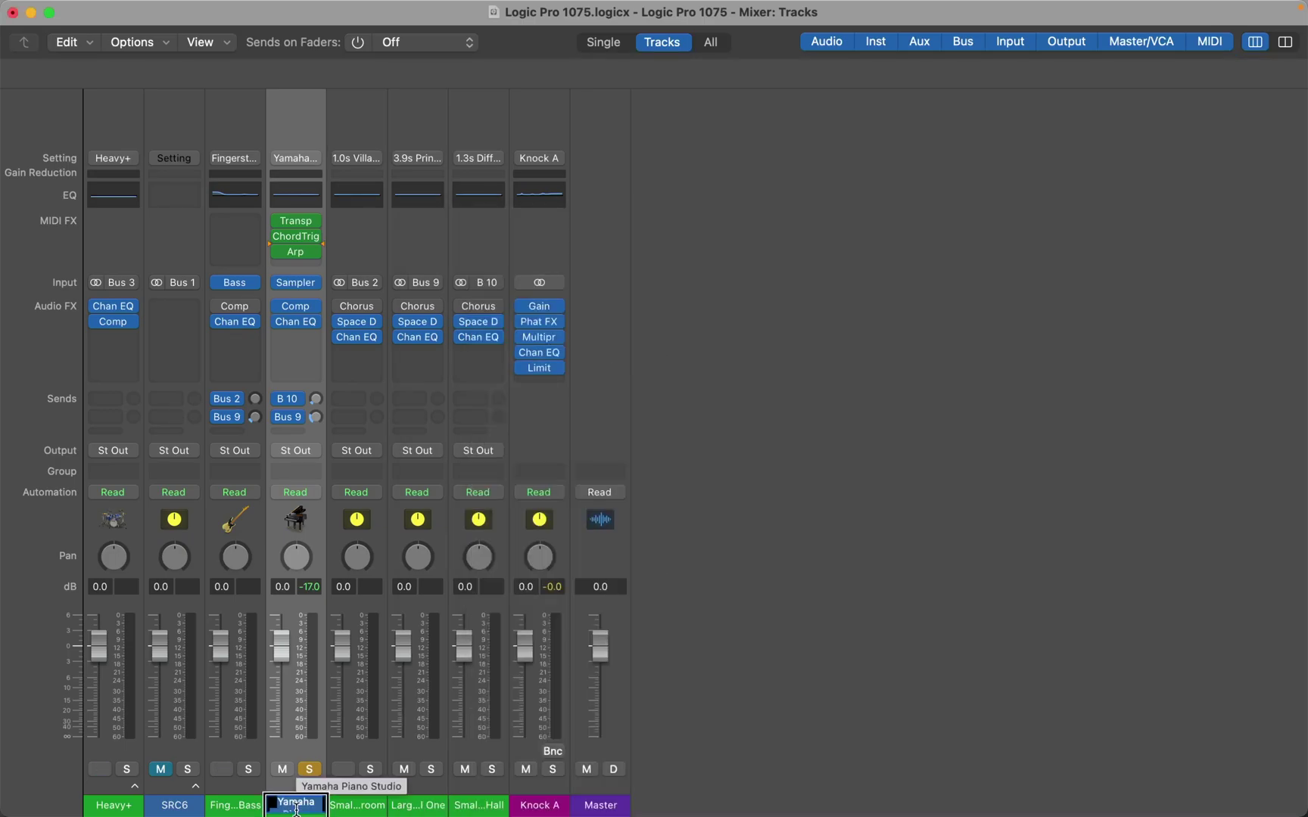
{"action": "key", "text": "ctrl+alt+Home"}
{"action": "key", "text": "ctrl+alt+Right"}
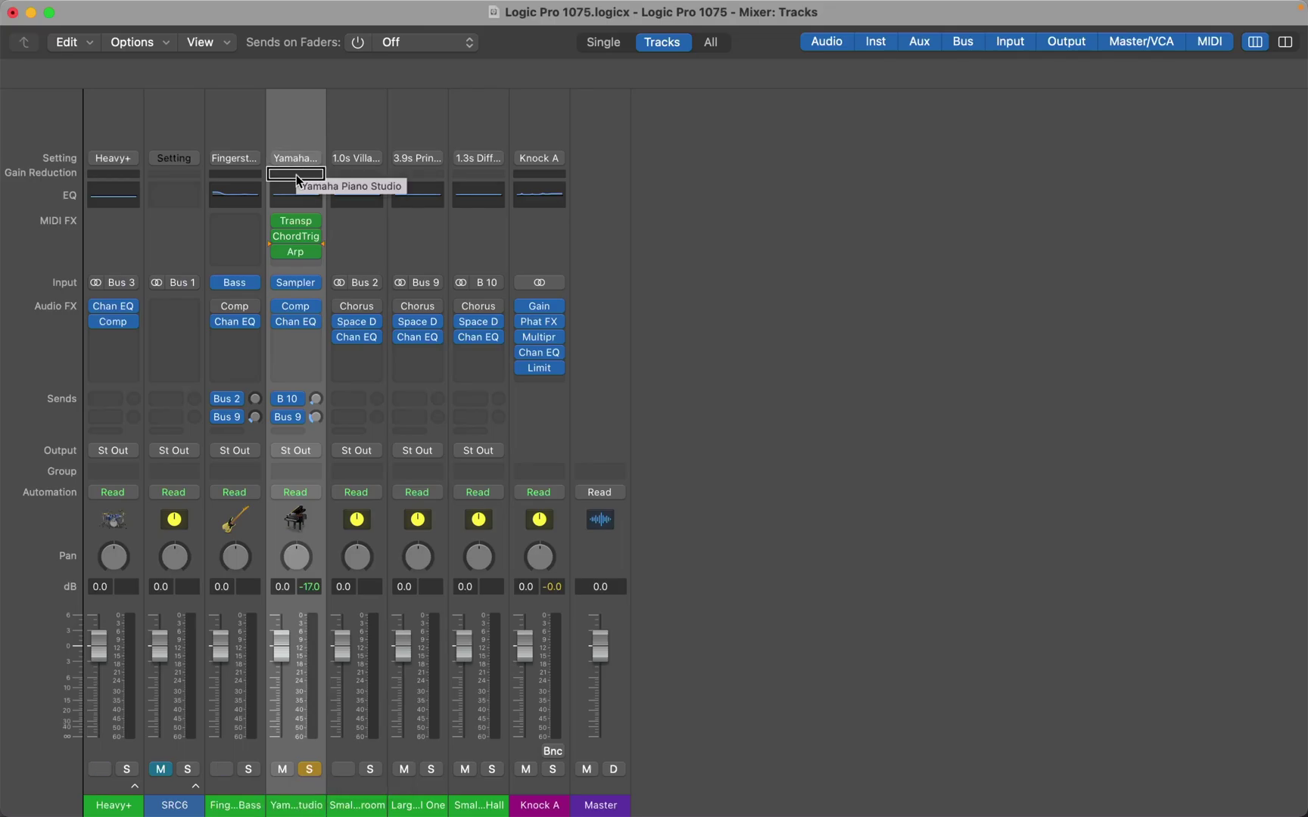
{"action": "key", "text": "ctrl+alt+Left"}
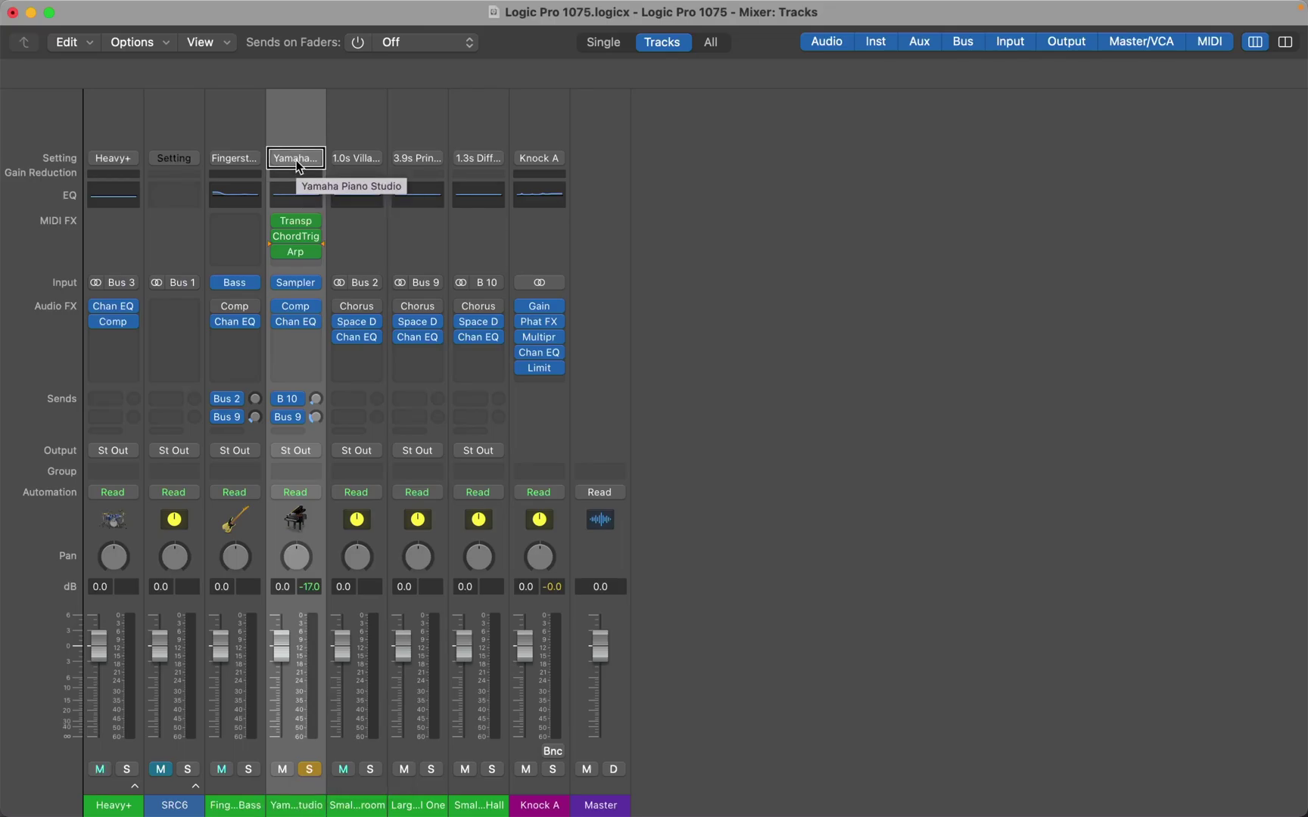
{"action": "key", "text": "ctrl+alt+Right"}
{"action": "key", "text": "ctrl+alt+Right"}
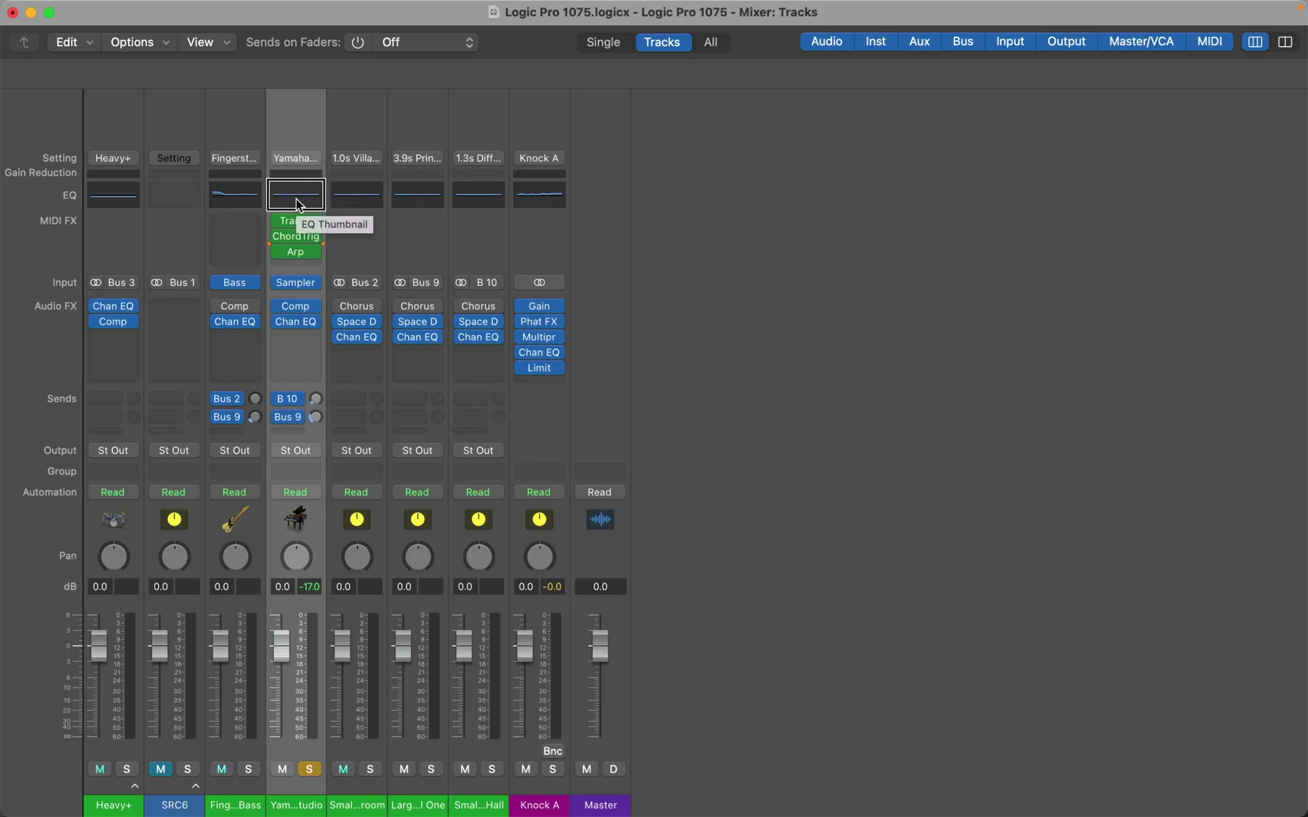
{"action": "key", "text": "ctrl+alt+Right"}
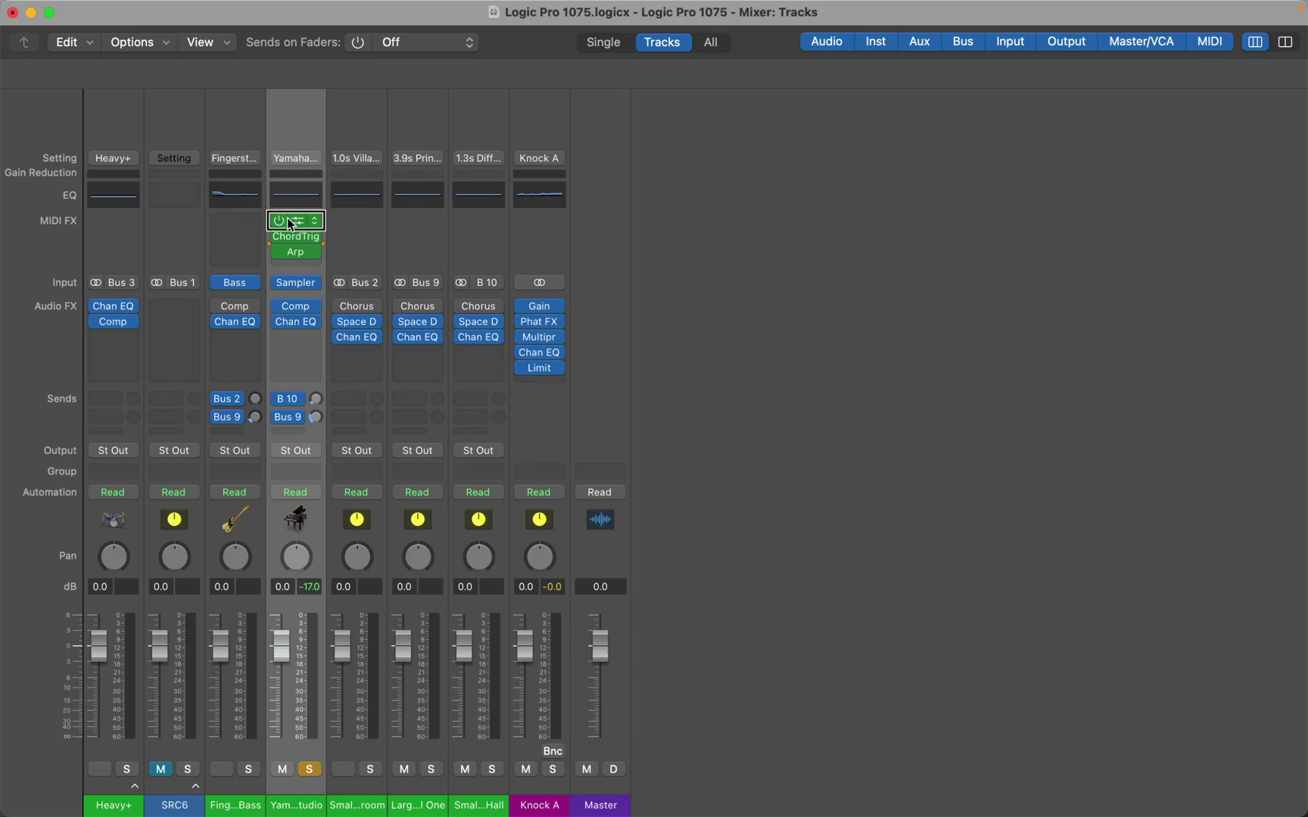
{"action": "key", "text": "ctrl+alt+Right"}
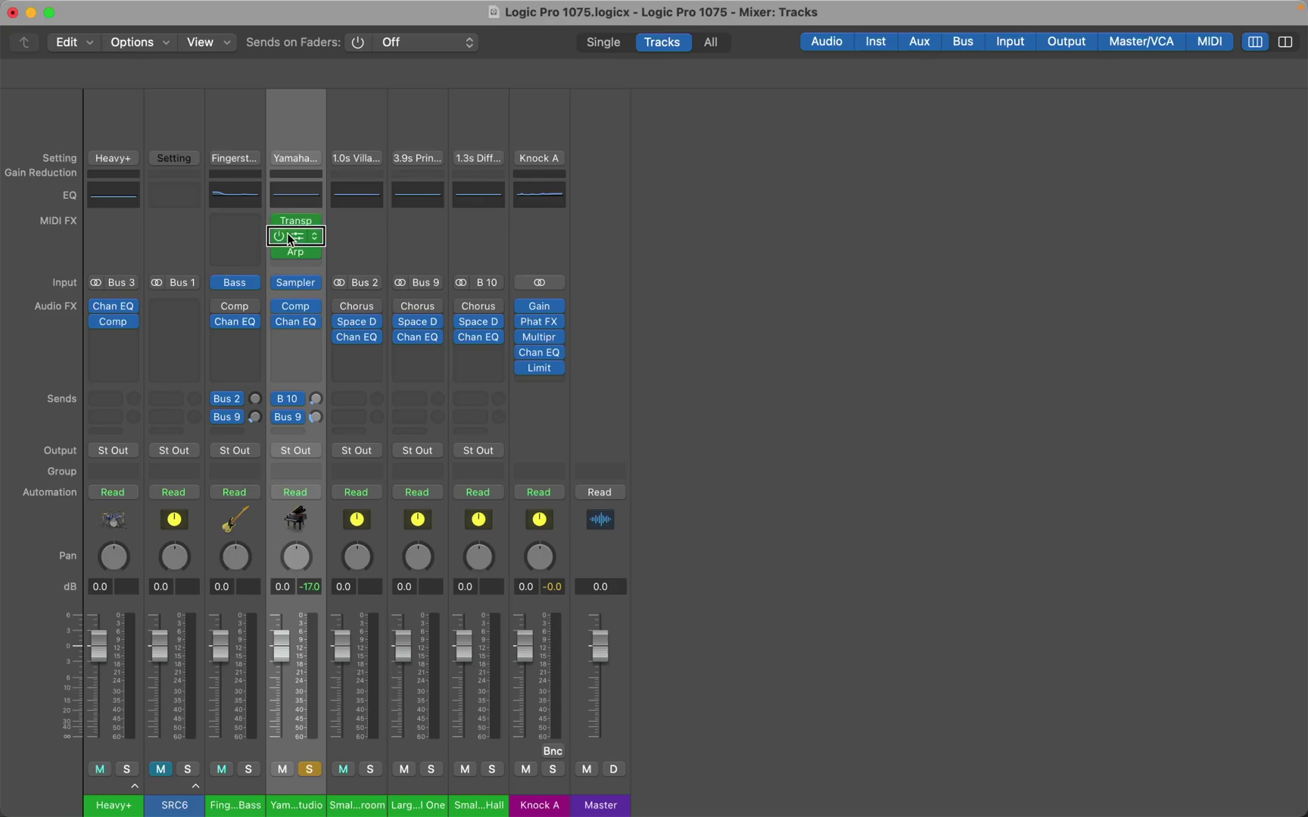
{"action": "key", "text": "ctrl+alt+Right"}
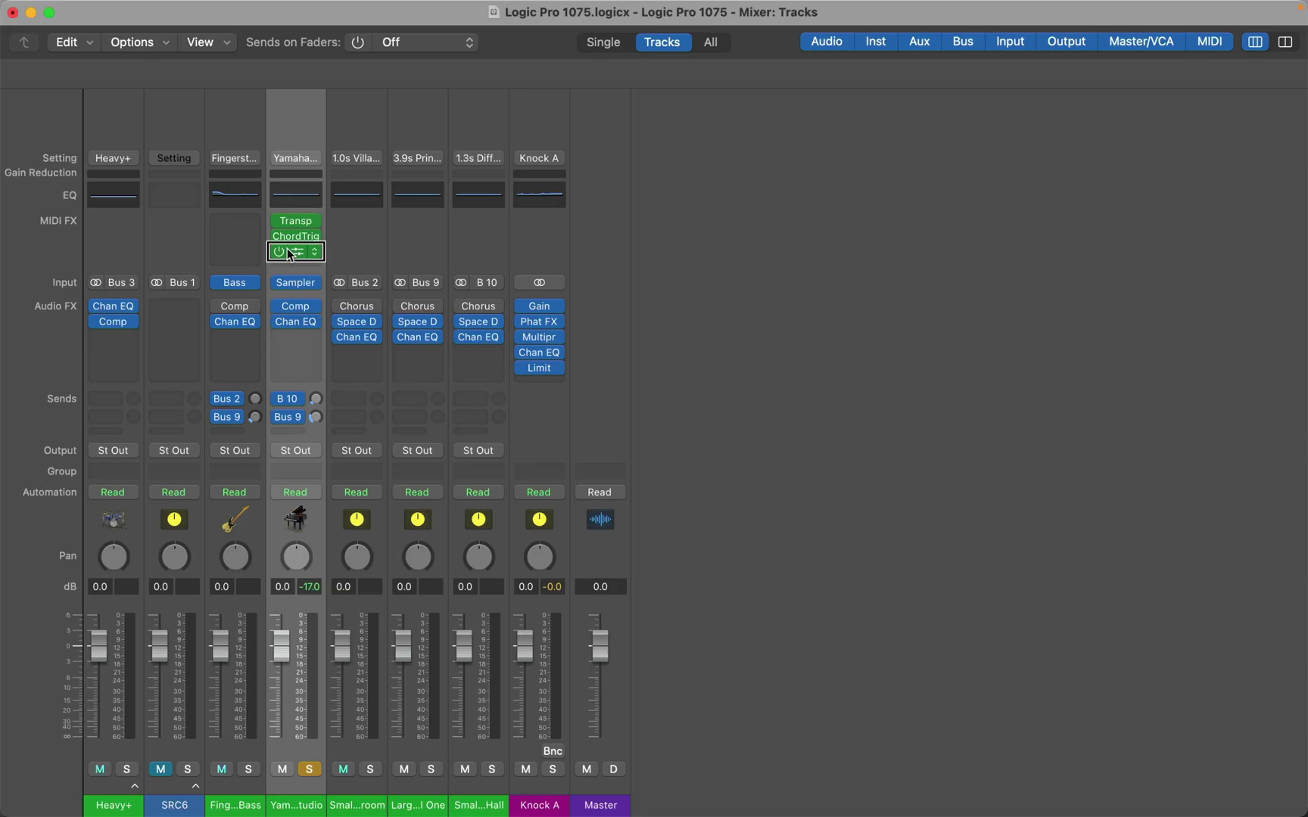
{"action": "left_click", "coordinate": [314, 253]}
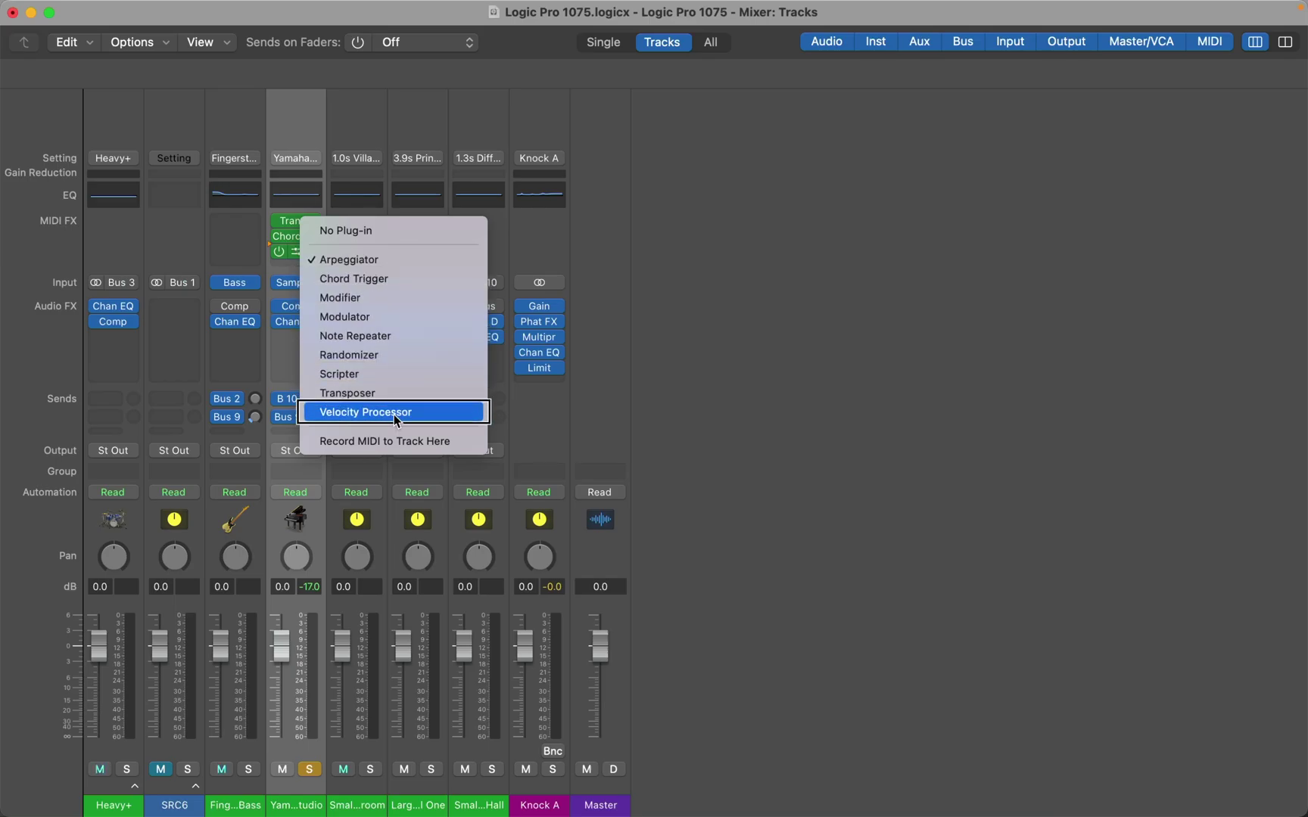
{"action": "left_click", "coordinate": [393, 444]}
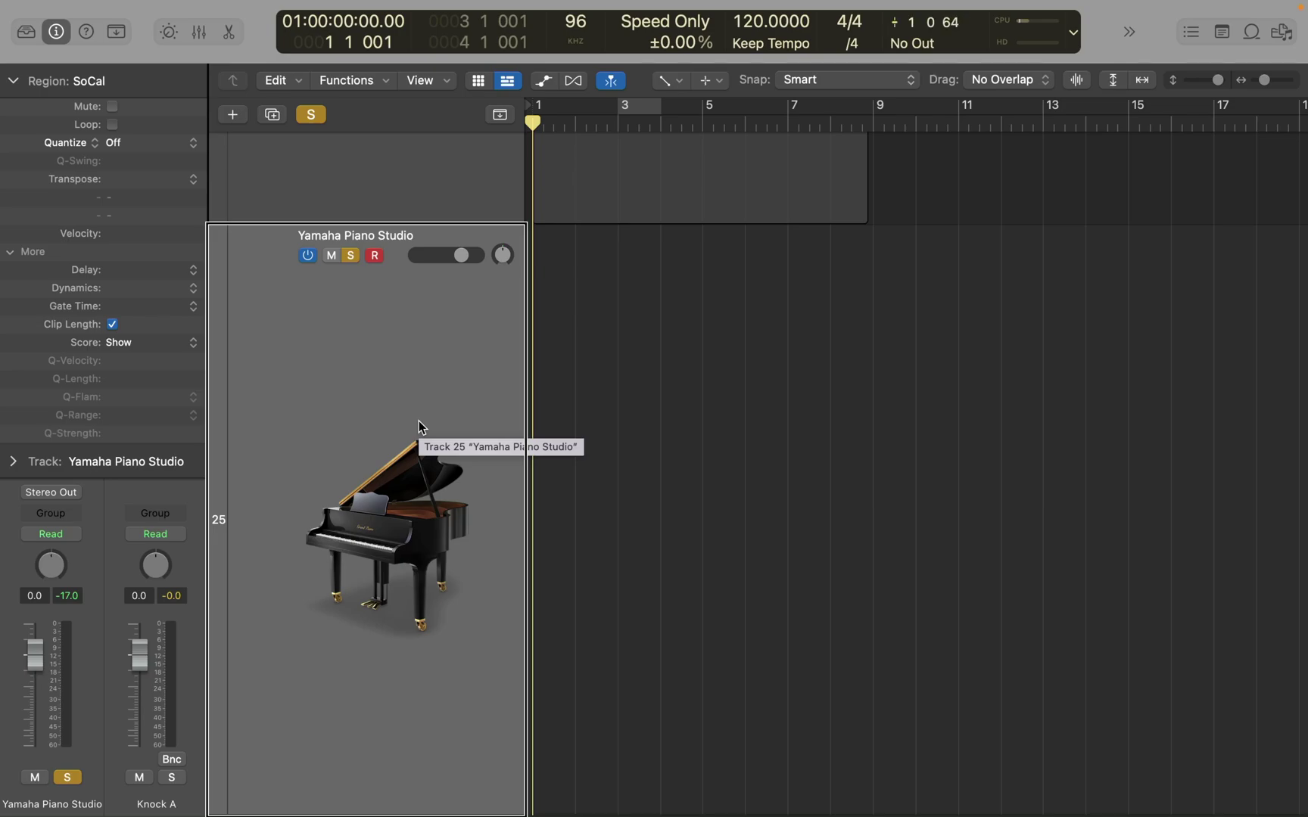
Step: Record a region of about eight bars from bar 1 on the Yamaha Piano Studio track and quantize it to 1/16 Note
{"action": "key", "text": "space"}
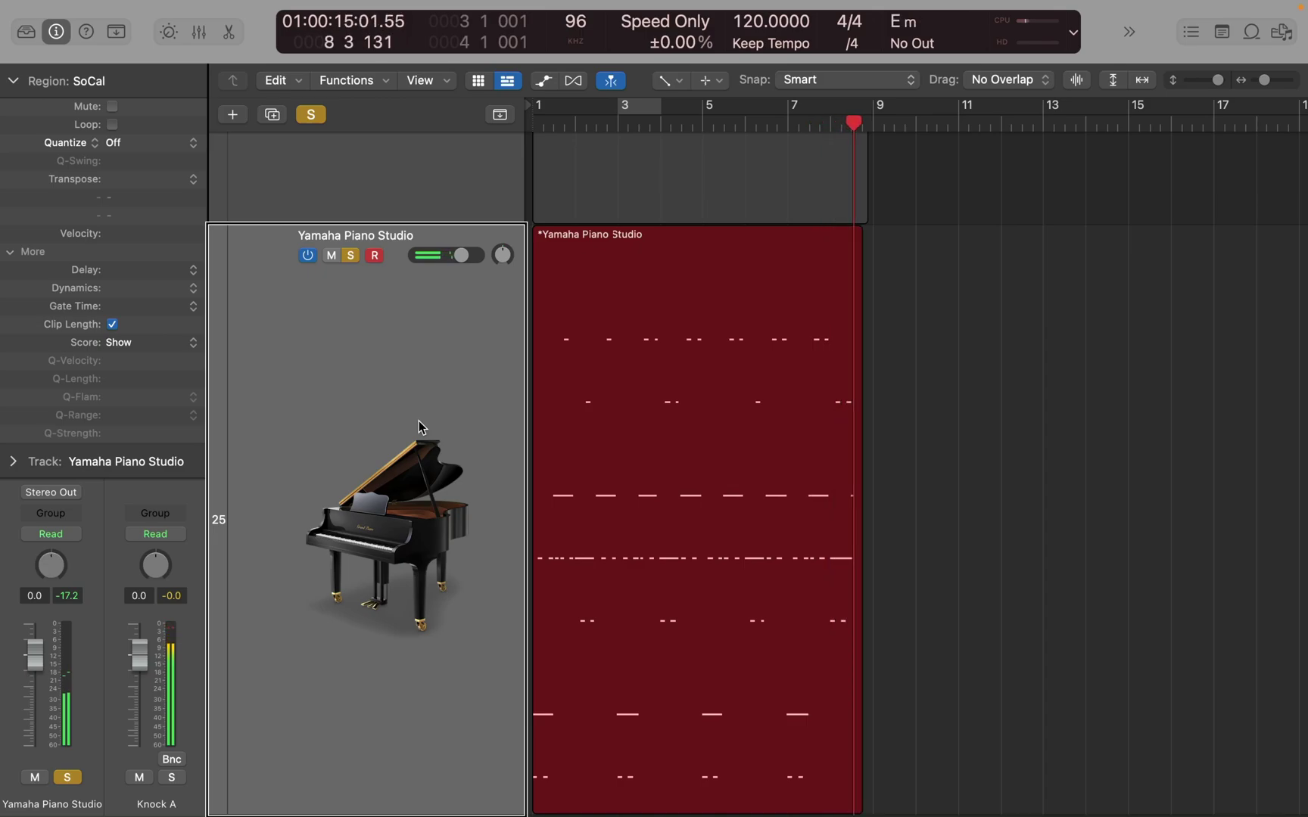
{"action": "key", "text": "space"}
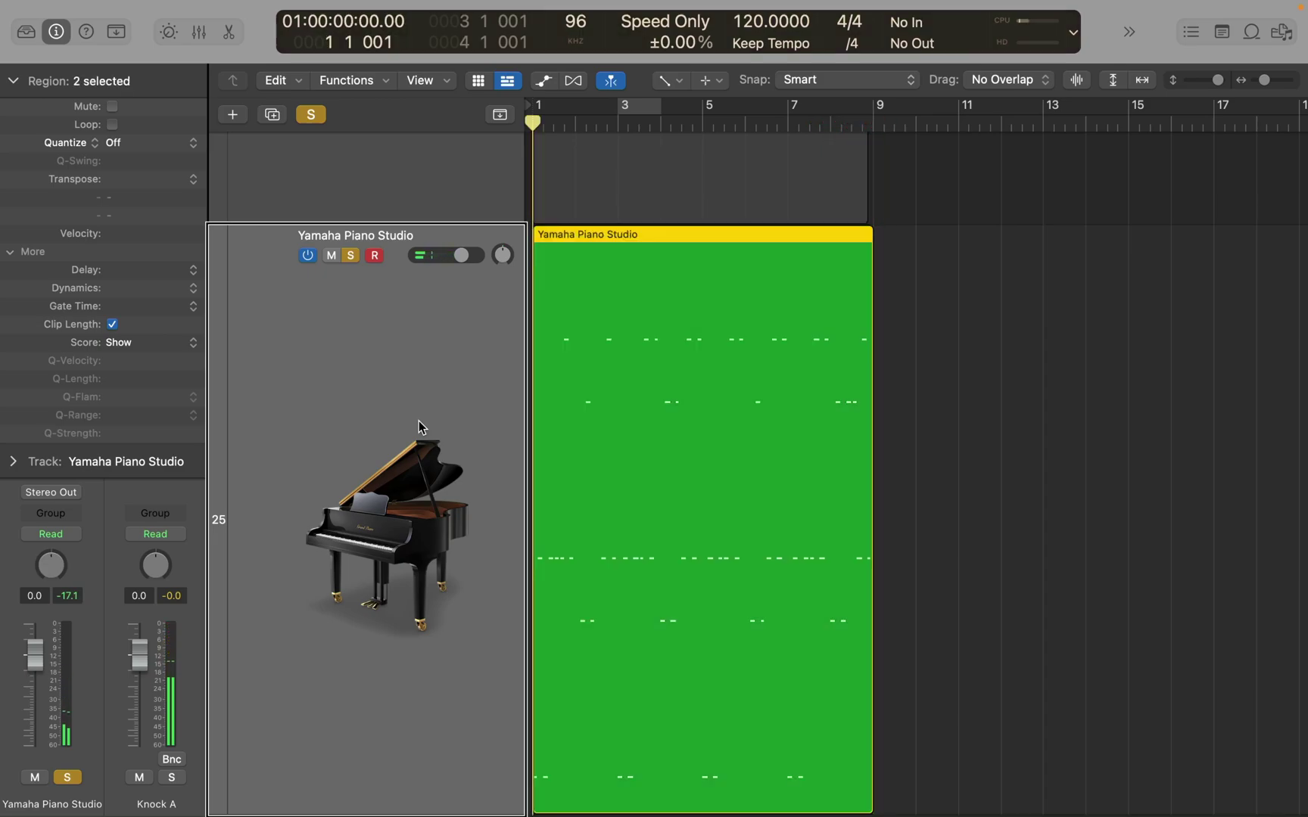
{"action": "key", "text": "q"}
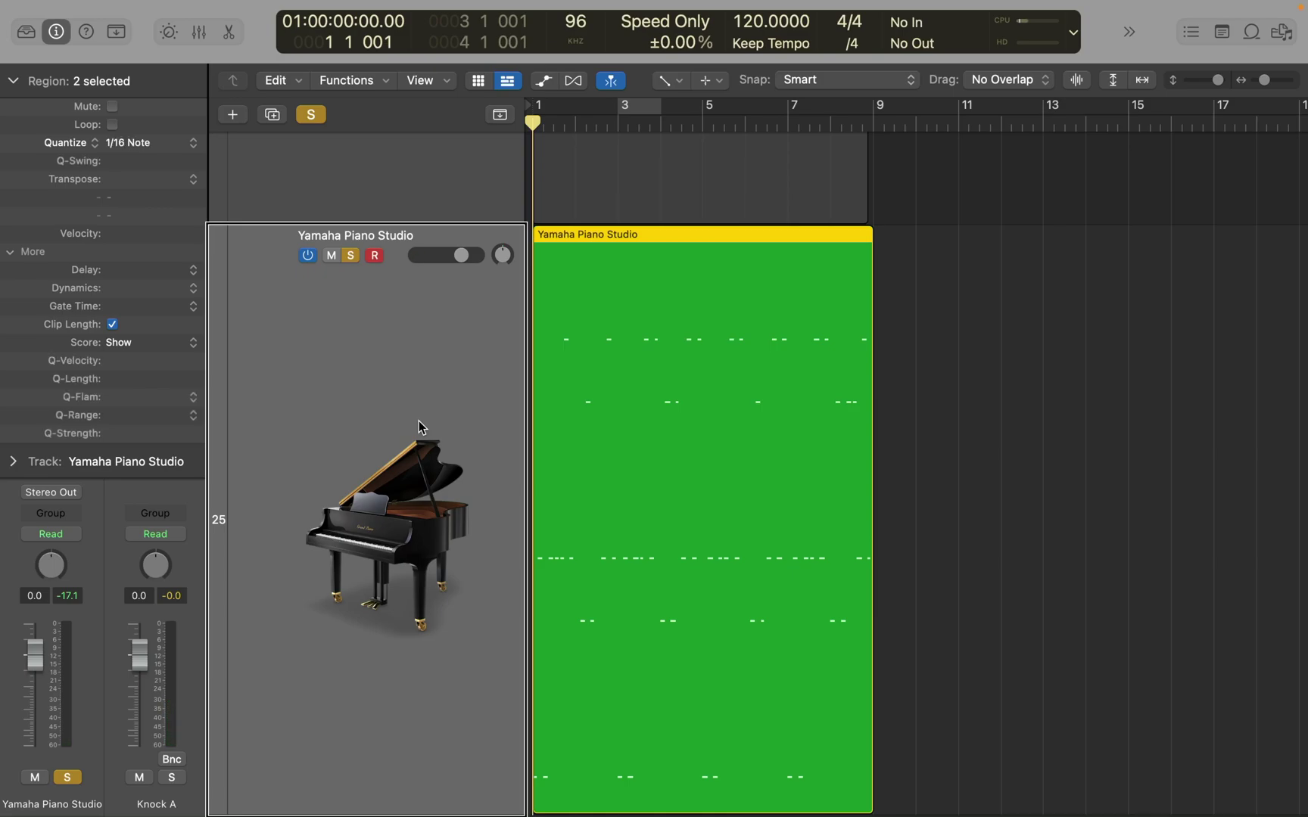
Step: Examine the pitches of the first recorded Yamaha Piano Studio notes in the Piano Roll
{"action": "key", "text": "super+4"}
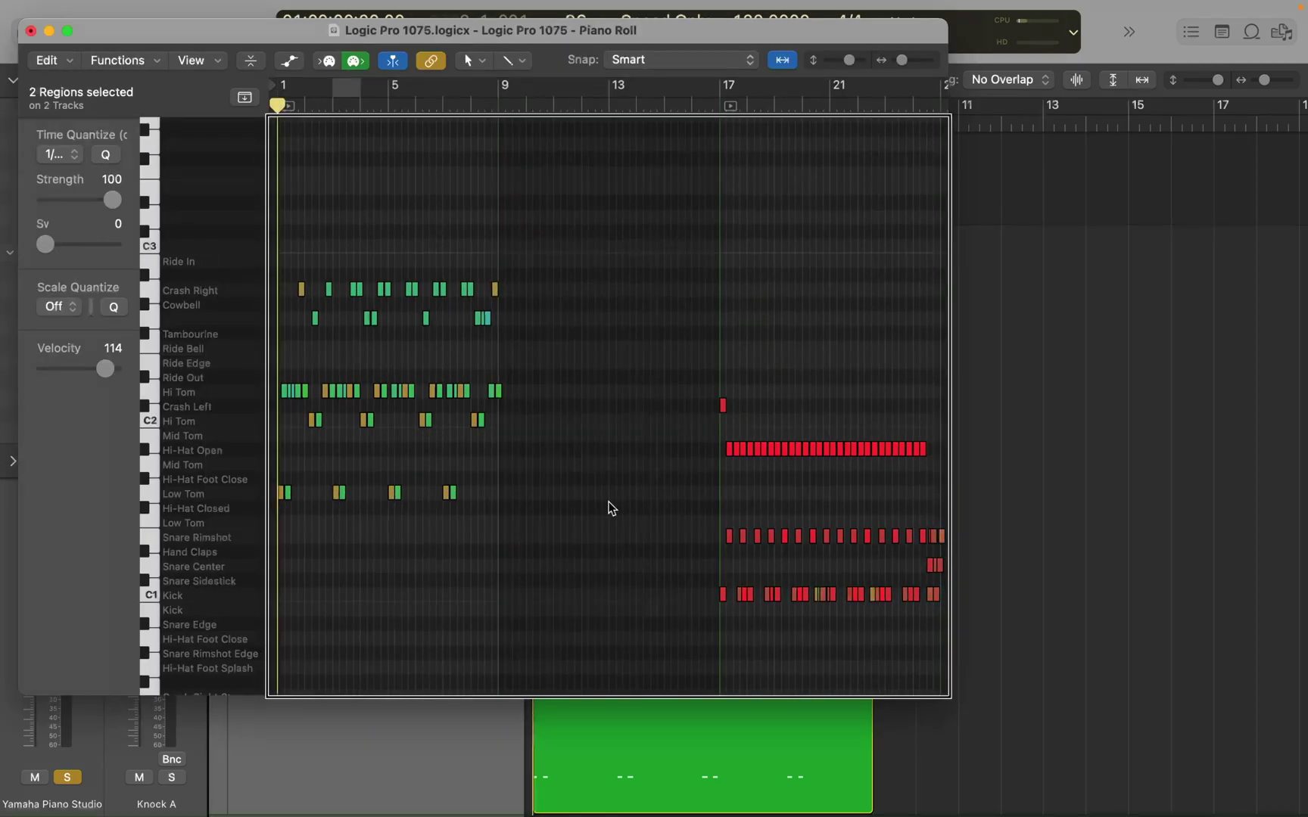
{"action": "left_click", "coordinate": [280, 493]}
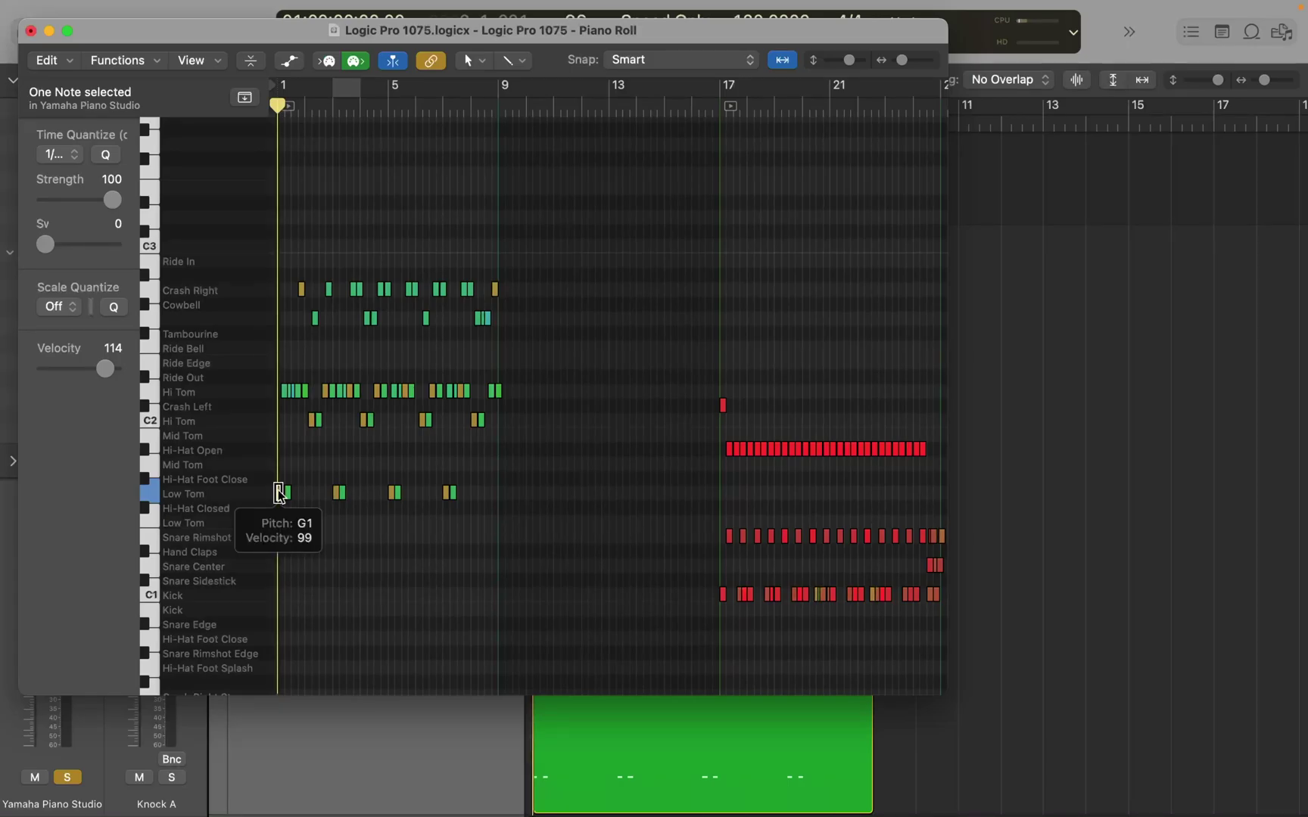
{"action": "left_click", "coordinate": [282, 391]}
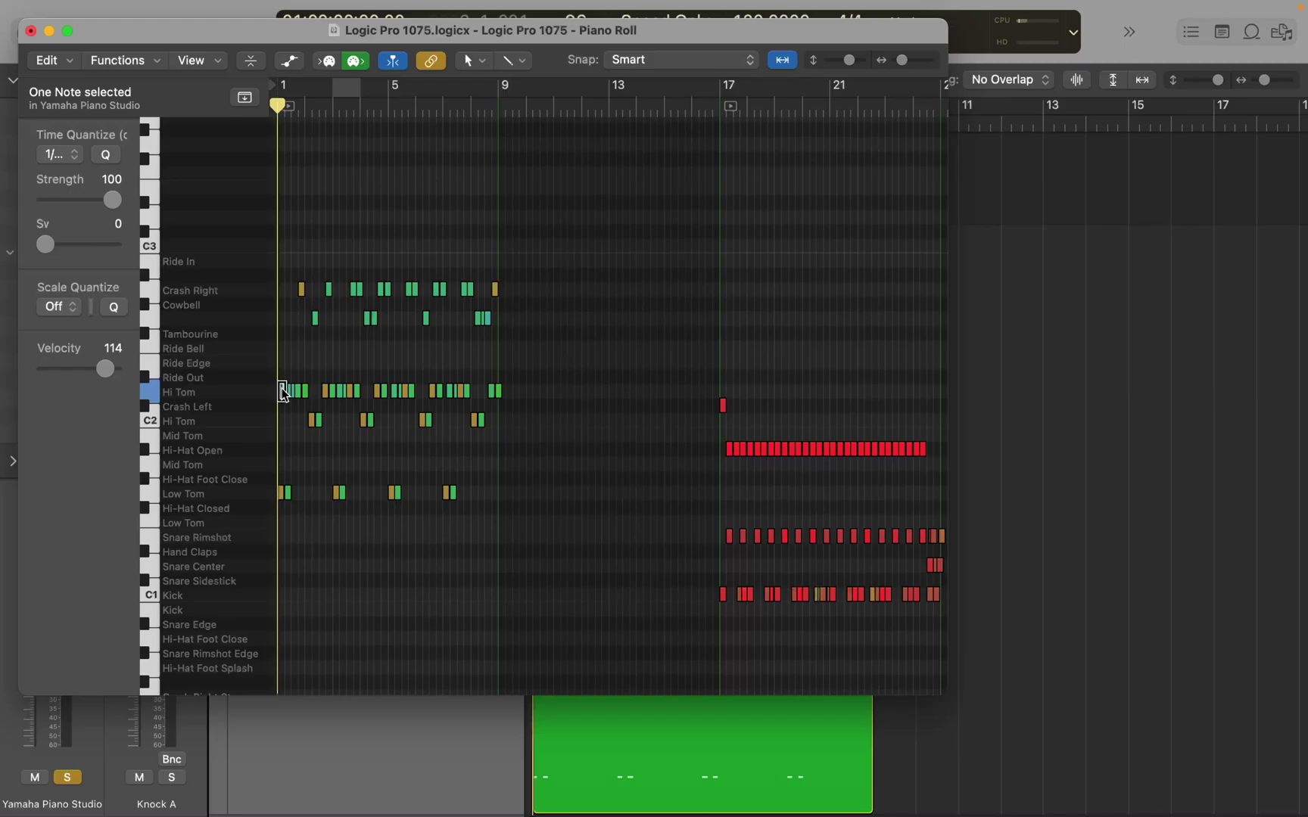
{"action": "left_click", "coordinate": [286, 493]}
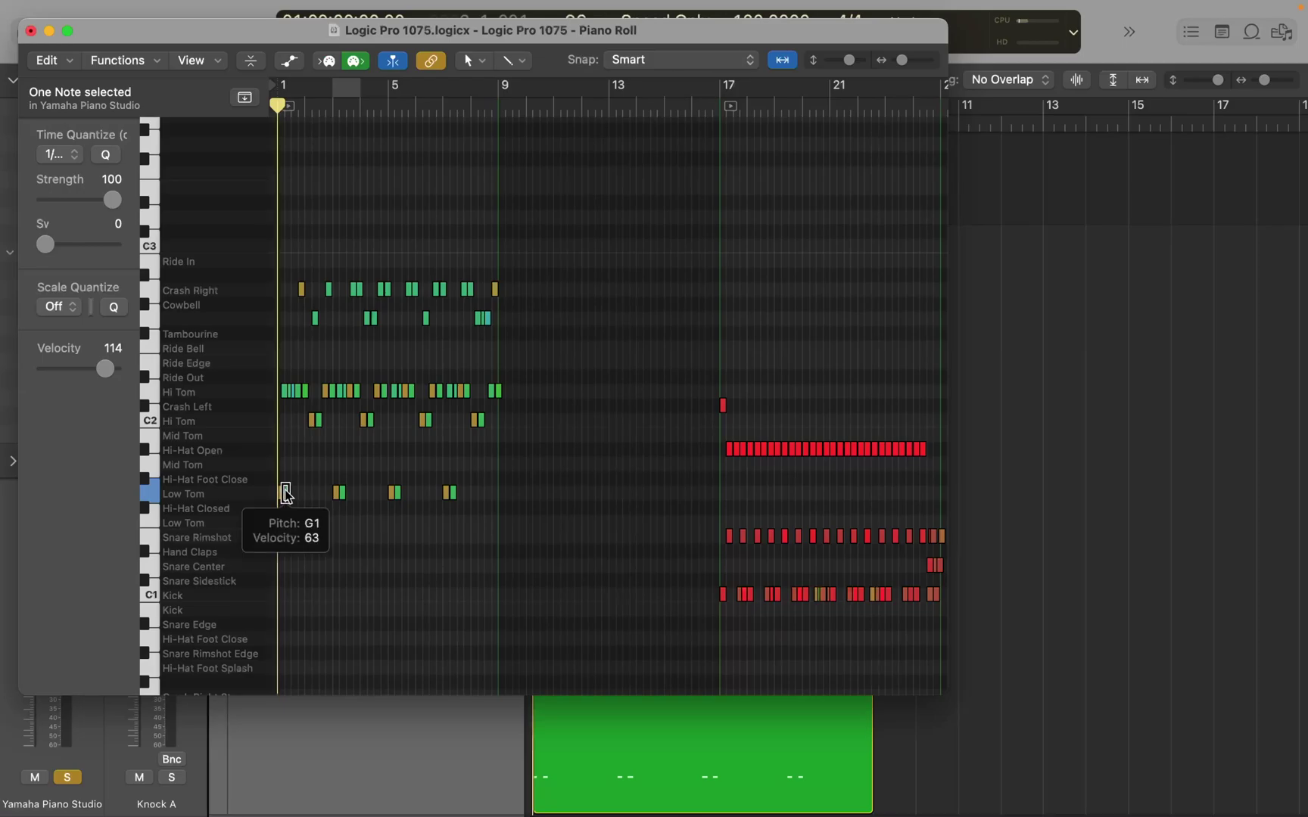
{"action": "left_click", "coordinate": [288, 391]}
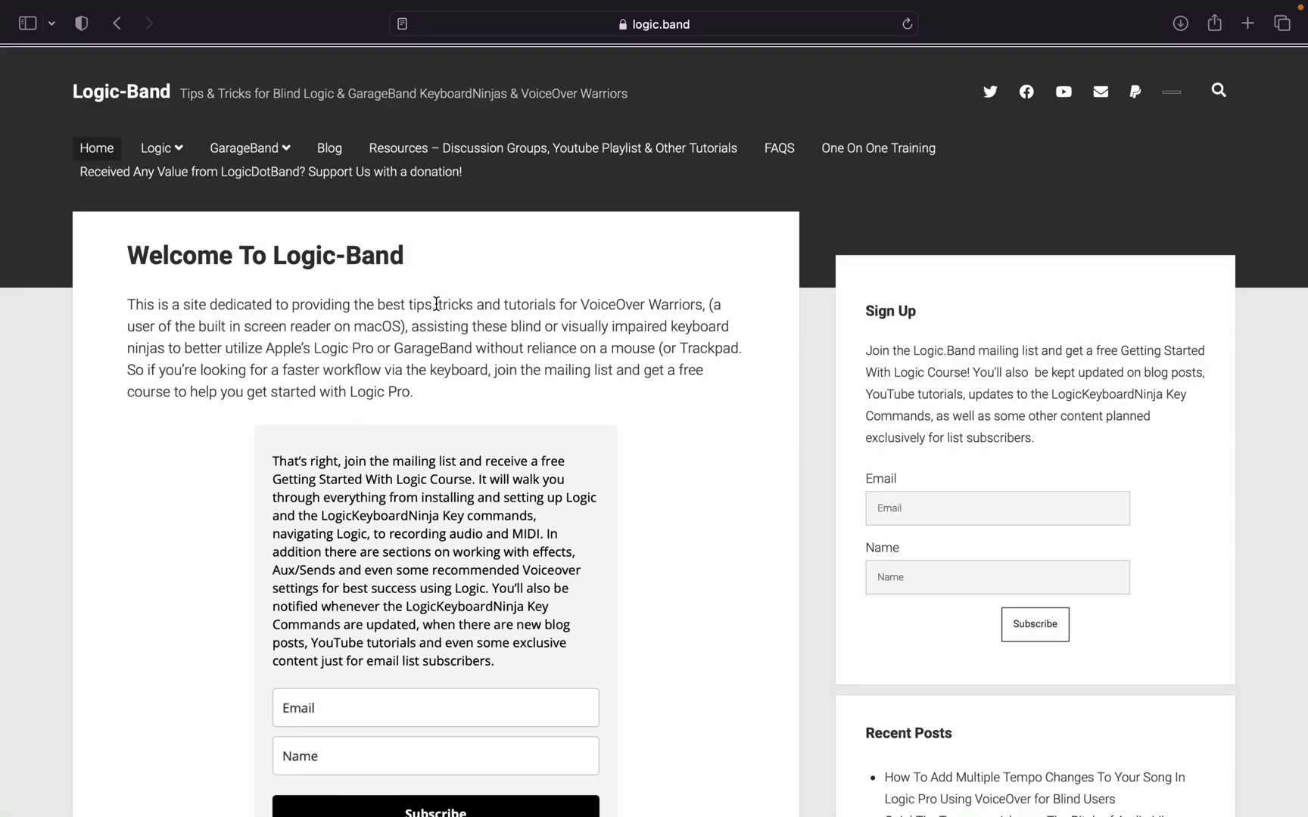
{"action": "key", "text": "super+w"}
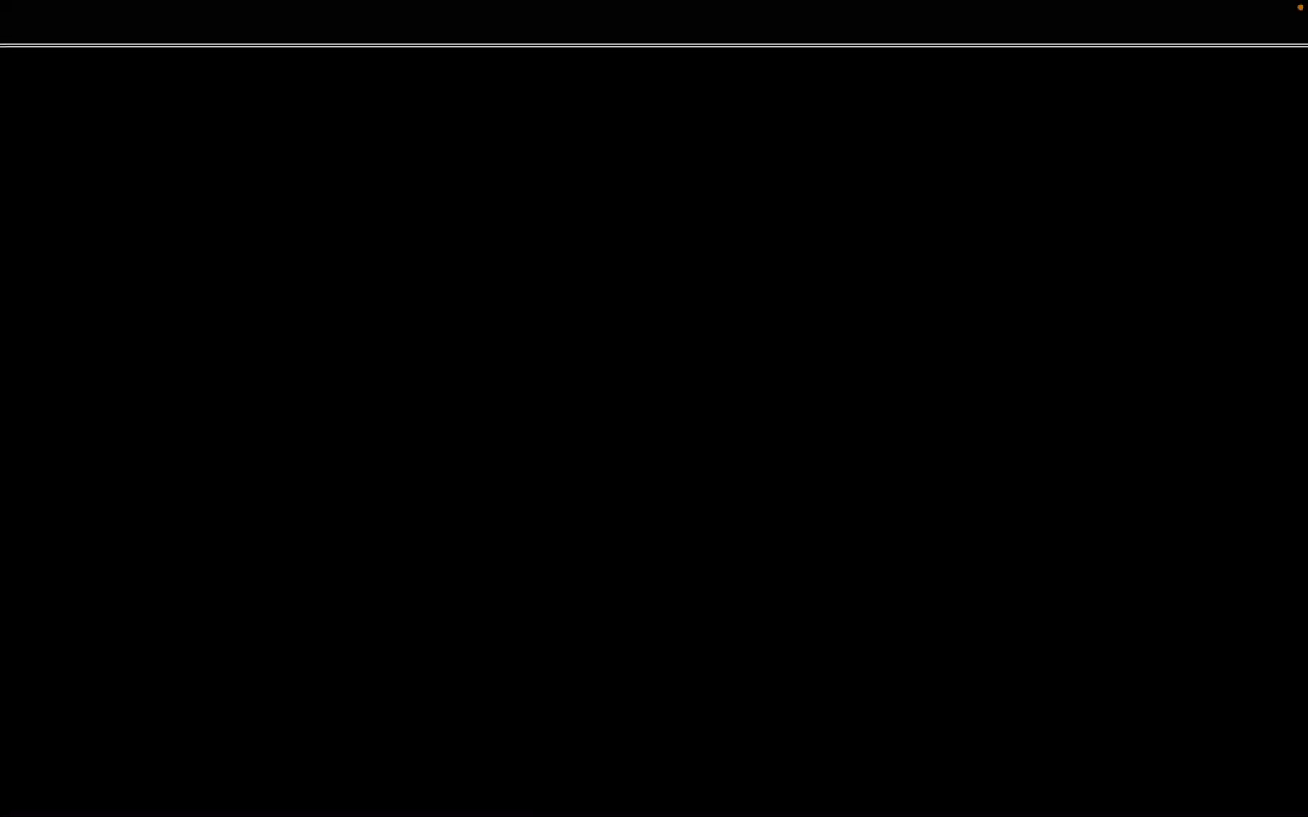